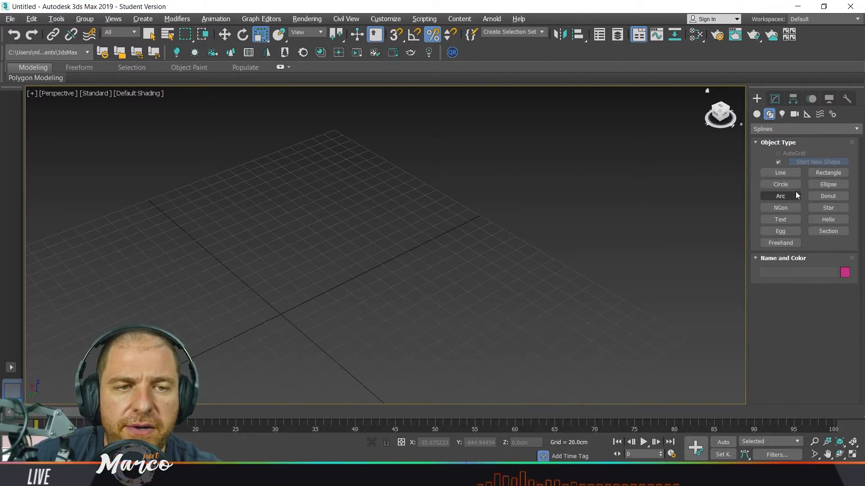
Draw a circle spline near the grid origin and adjust its radius to about 78 cm.
click(790, 187)
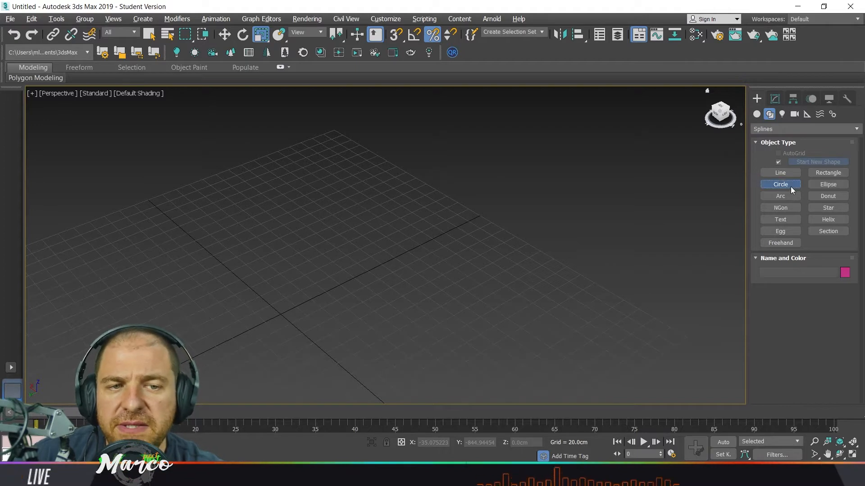
middle_drag(274, 301, 349, 266)
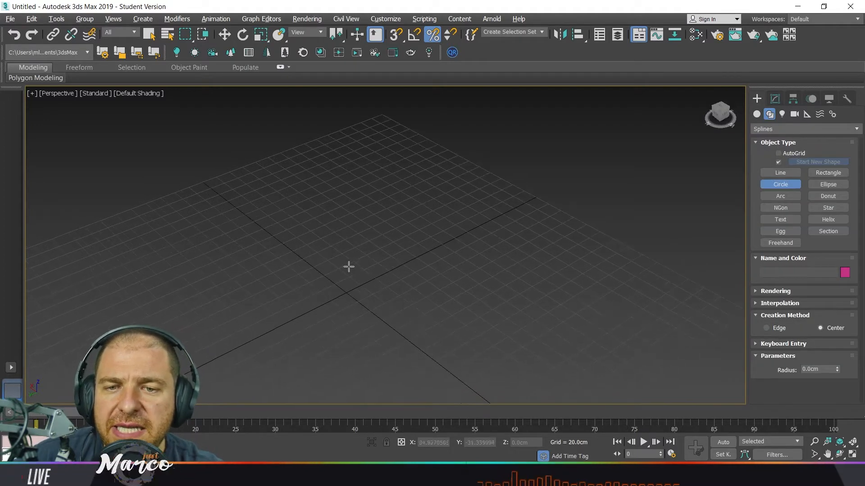
drag(347, 238, 363, 281)
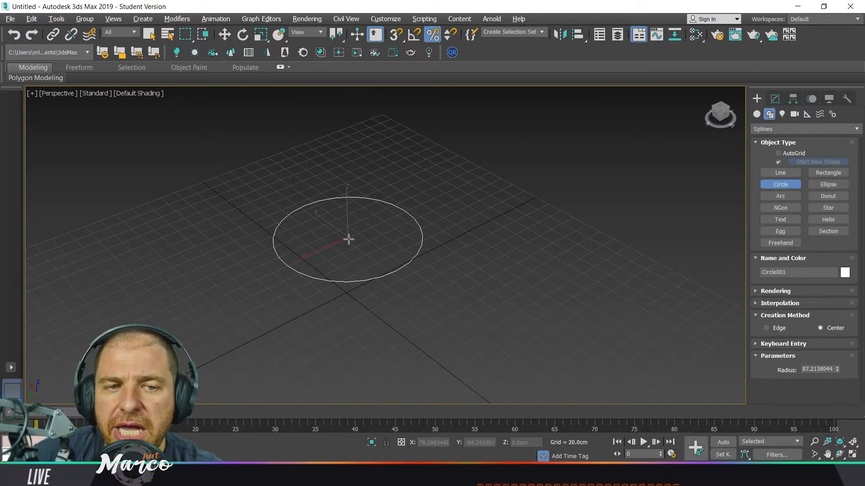
click(775, 99)
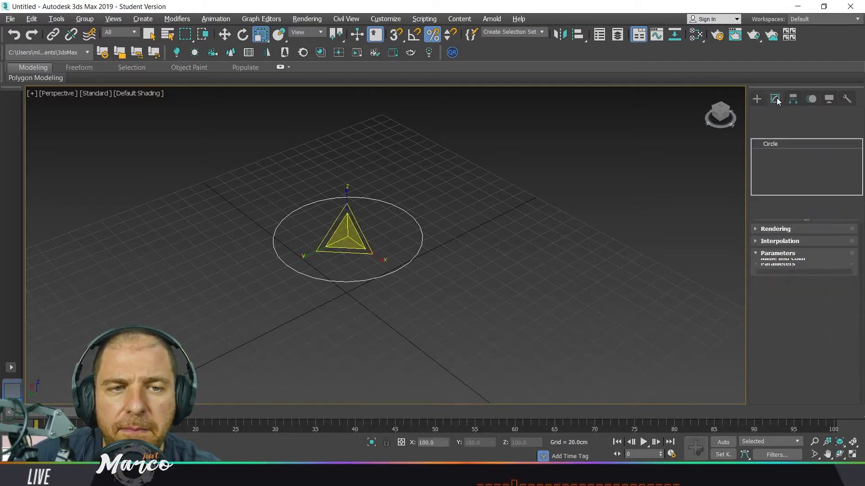
mouse_move(838, 266)
mouse_down()
mouse_move(842, 255)
mouse_move(843, 273)
mouse_move(844, 250)
mouse_move(842, 269)
mouse_up()
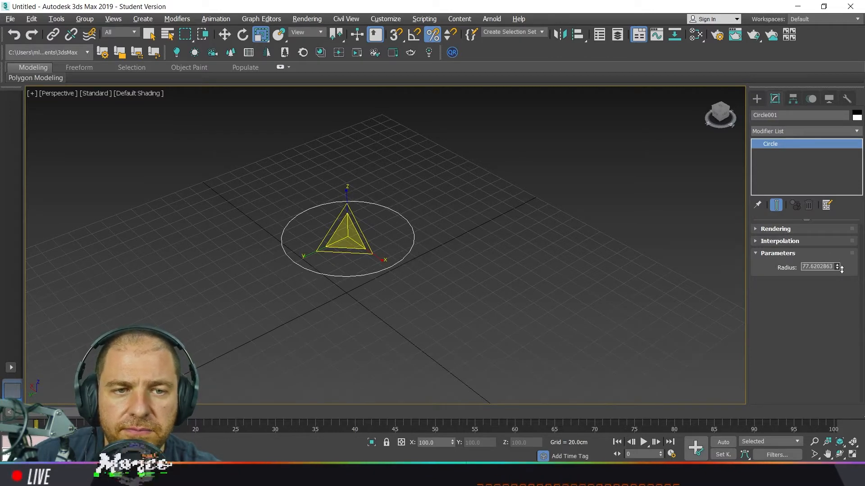
Draw a rectangle spline about 180 cm long and 133 cm wide beside the circle.
click(757, 98)
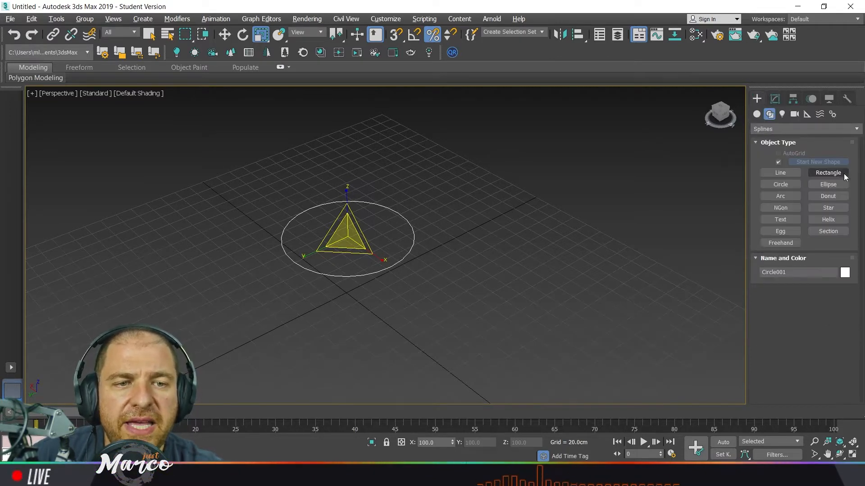
click(831, 173)
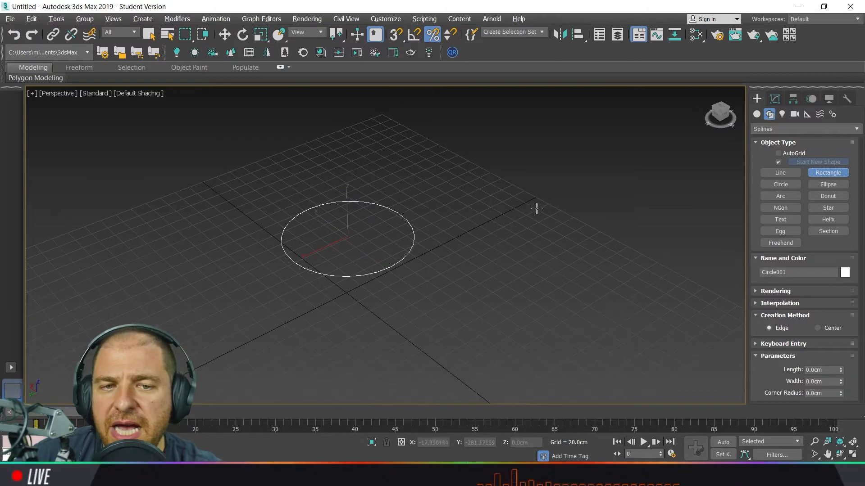
drag(538, 212, 517, 329)
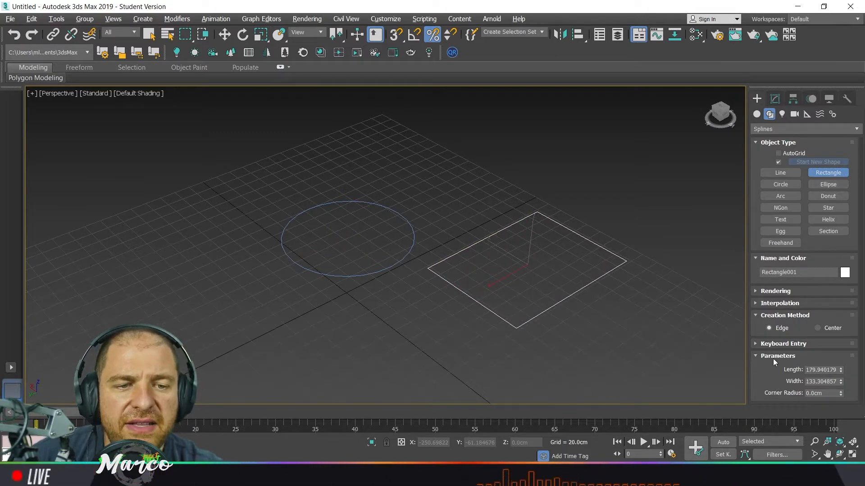
Set the rectangle's length to 15 cm and its width to 30 cm.
click(774, 99)
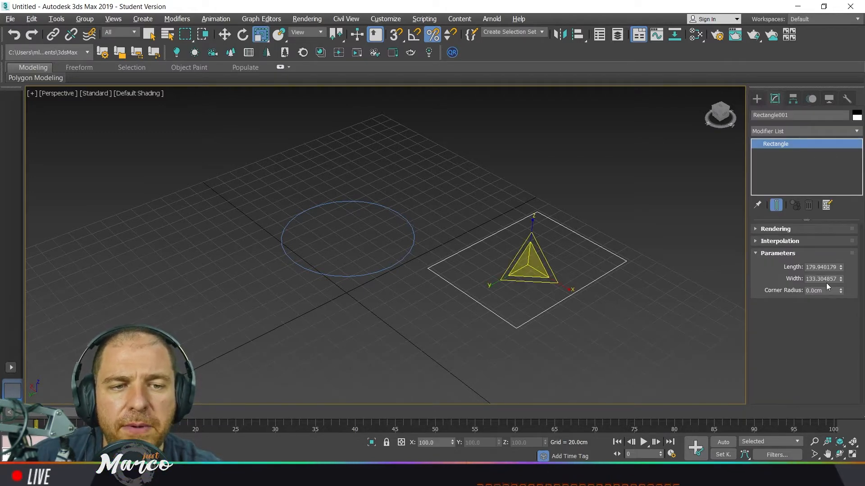
drag(841, 269, 845, 283)
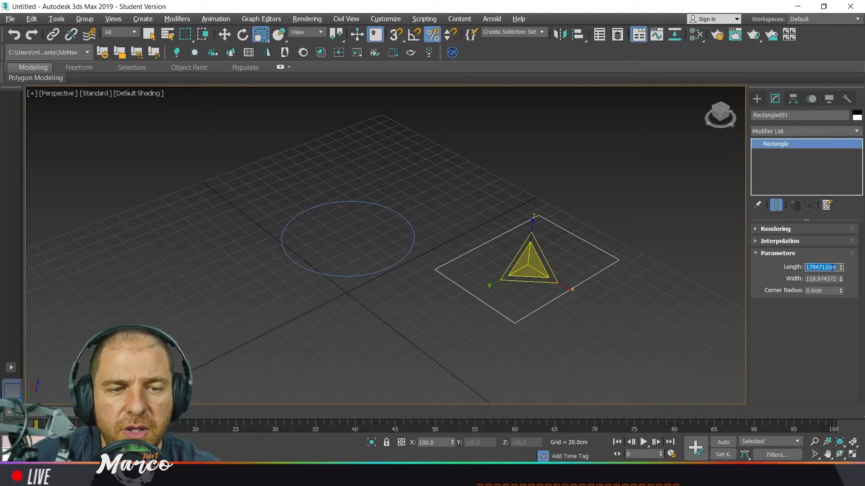
text(15)
key(Return)
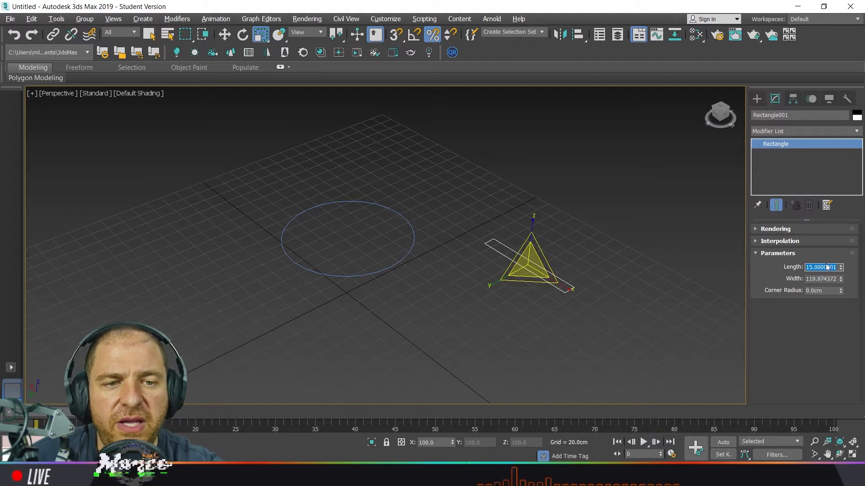
click(833, 279)
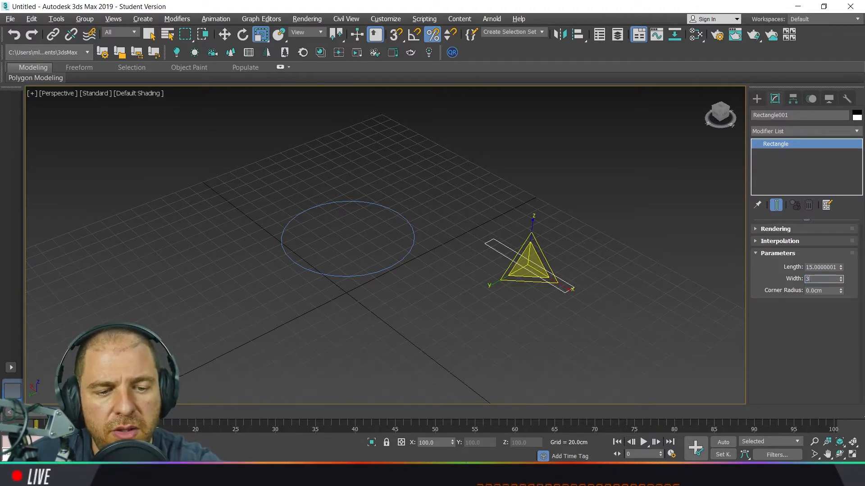
key(Return)
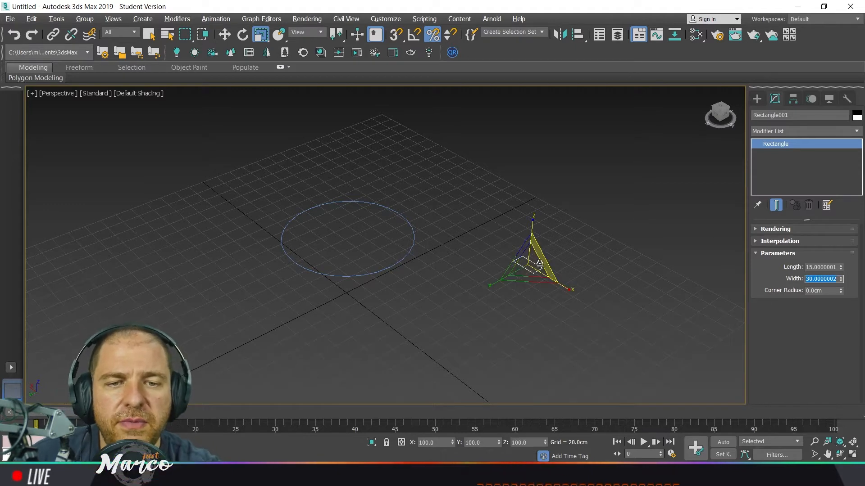
scroll(532, 272, up, 5)
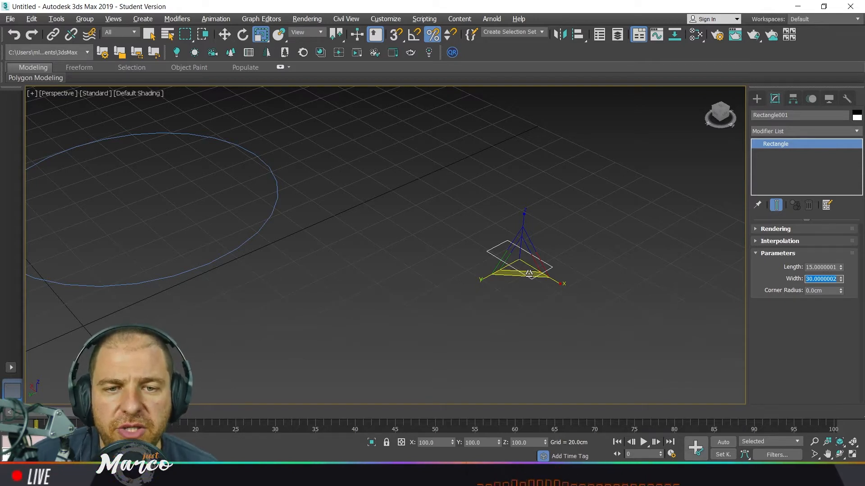
Draw an open, stepped line spline with twelve corner points in front of the circle and rectangle, ending it without closing.
click(758, 99)
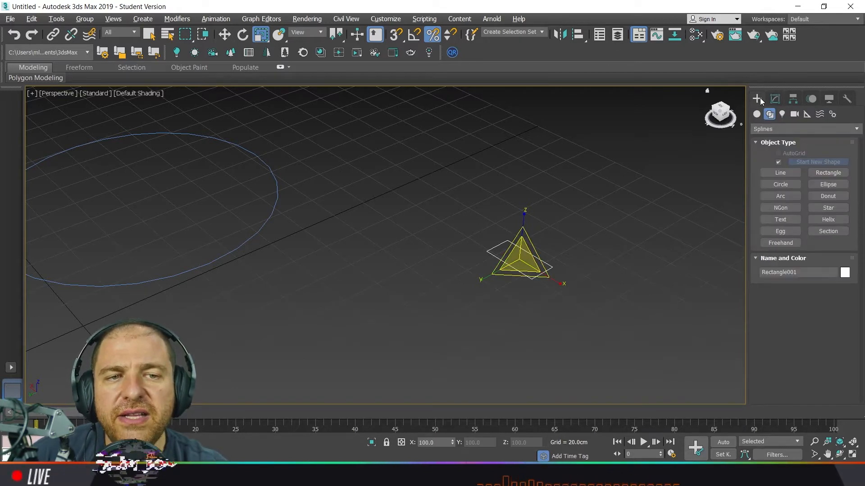
click(791, 173)
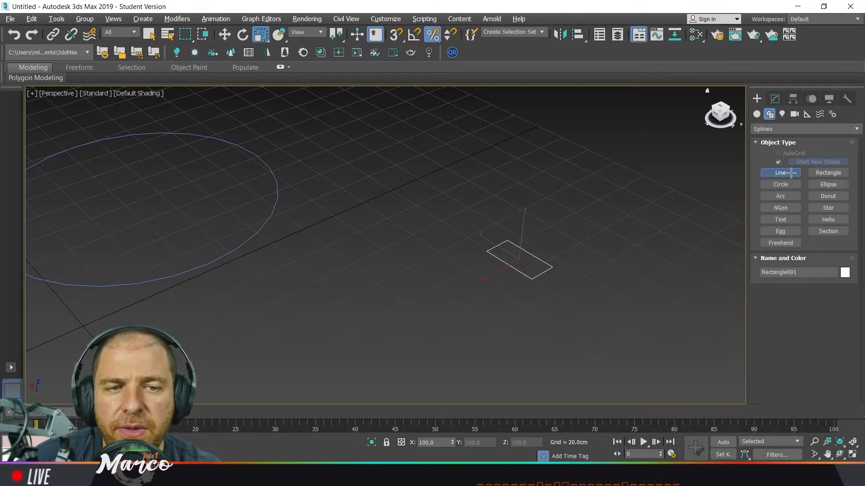
middle_drag(375, 251, 415, 263)
scroll(421, 256, down, 4)
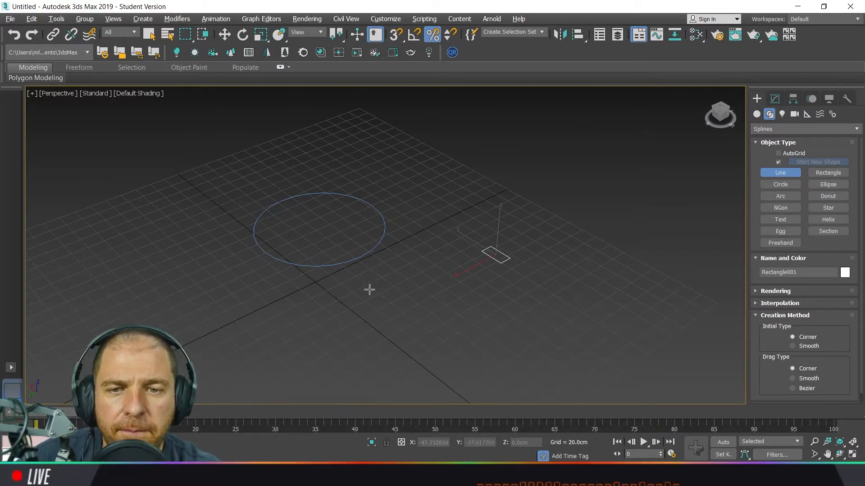
click(341, 301)
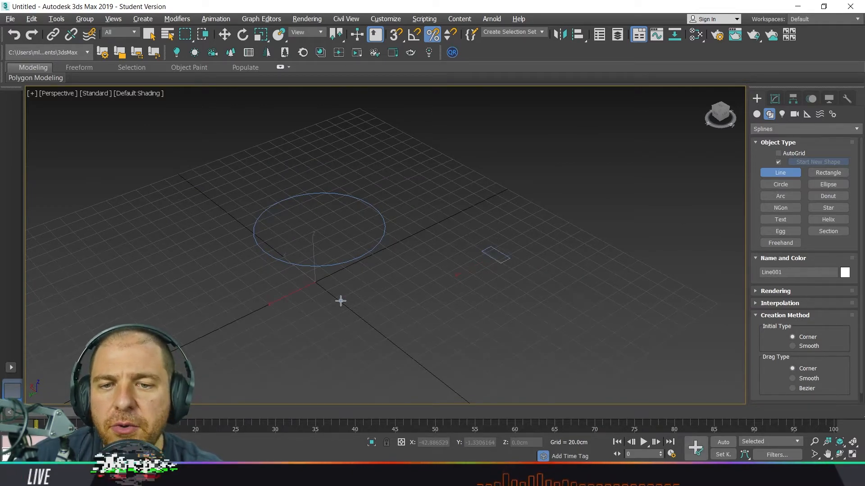
click(427, 257)
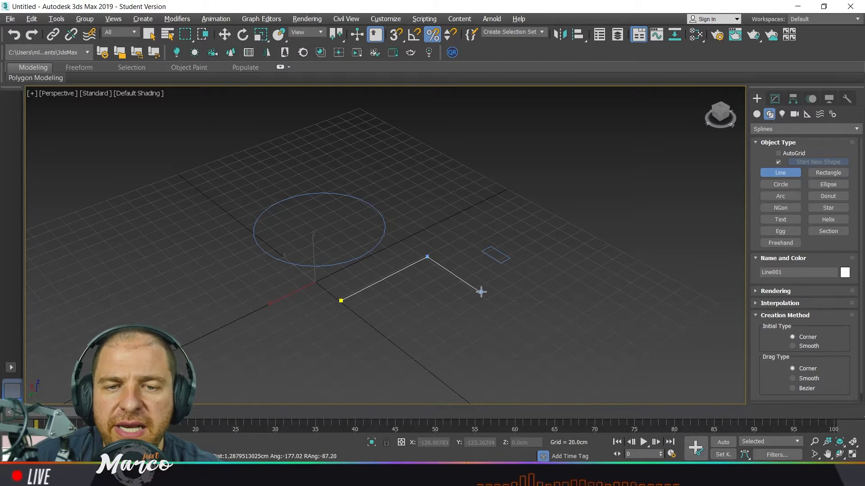
click(542, 256)
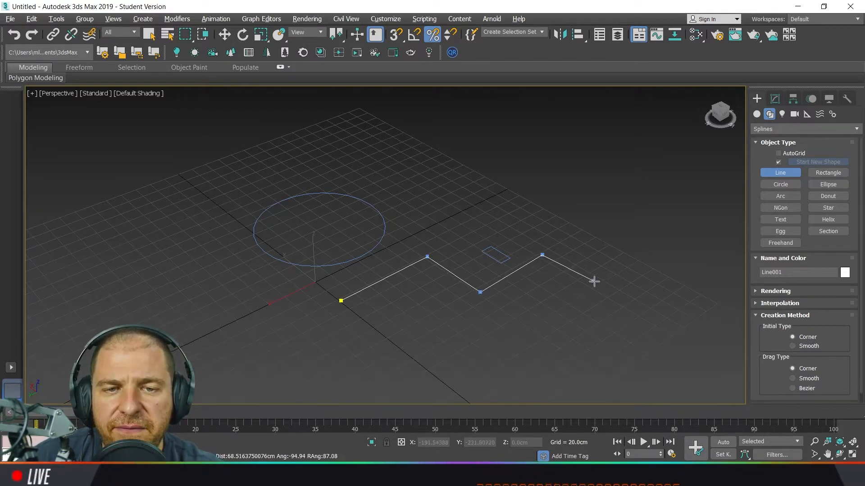
click(595, 288)
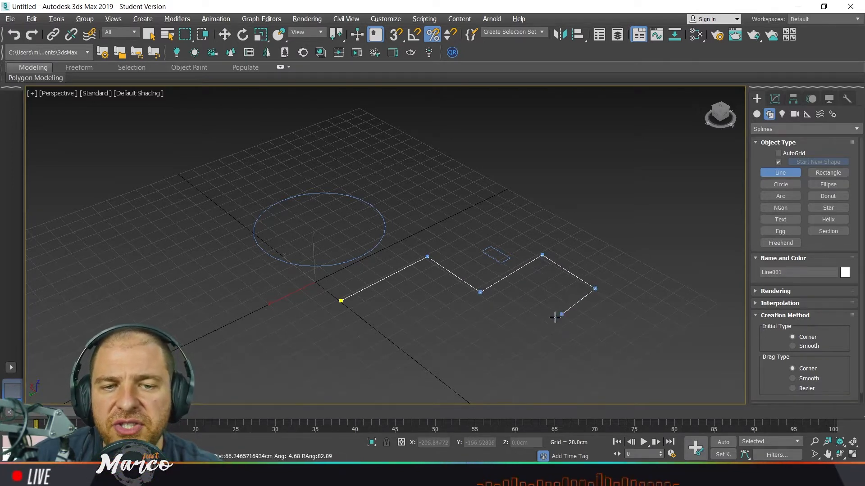
click(449, 390)
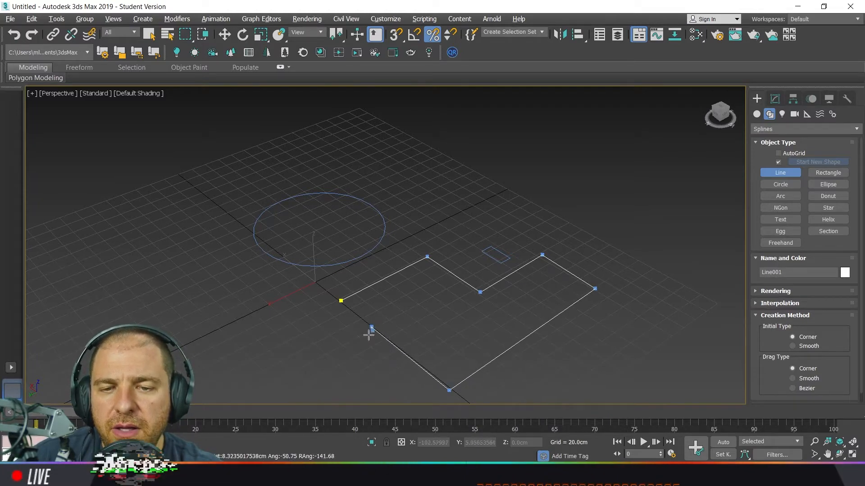
click(370, 333)
click(295, 371)
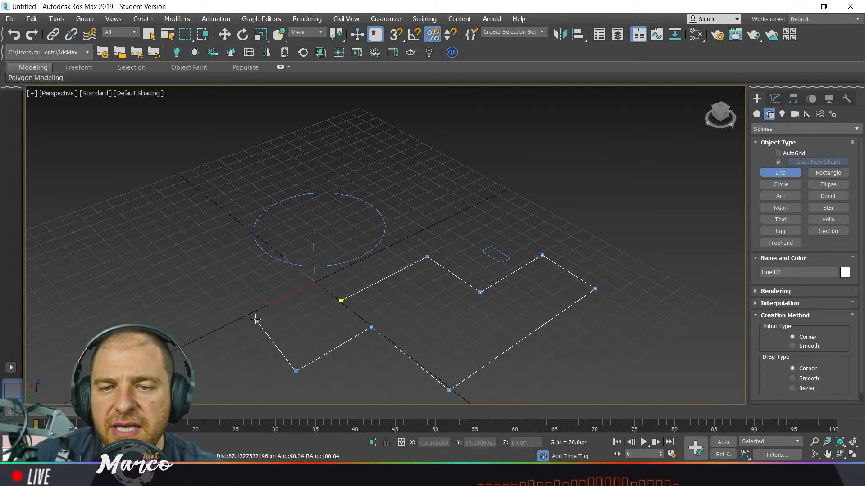
click(220, 301)
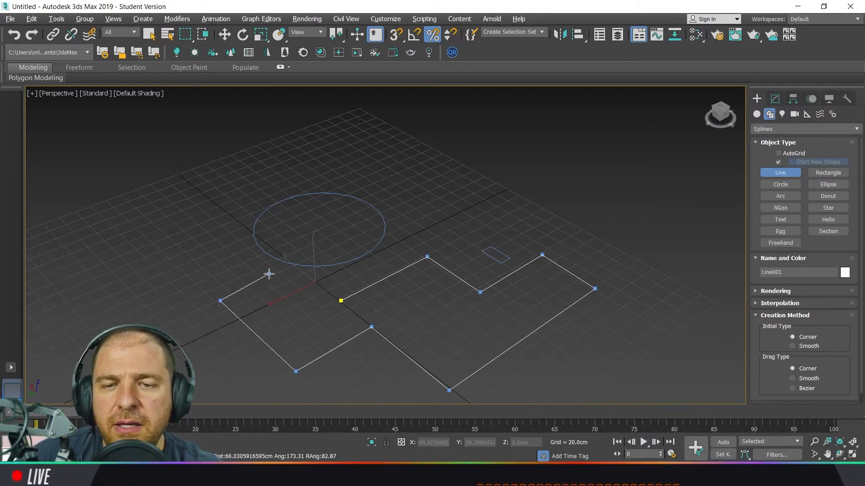
click(309, 300)
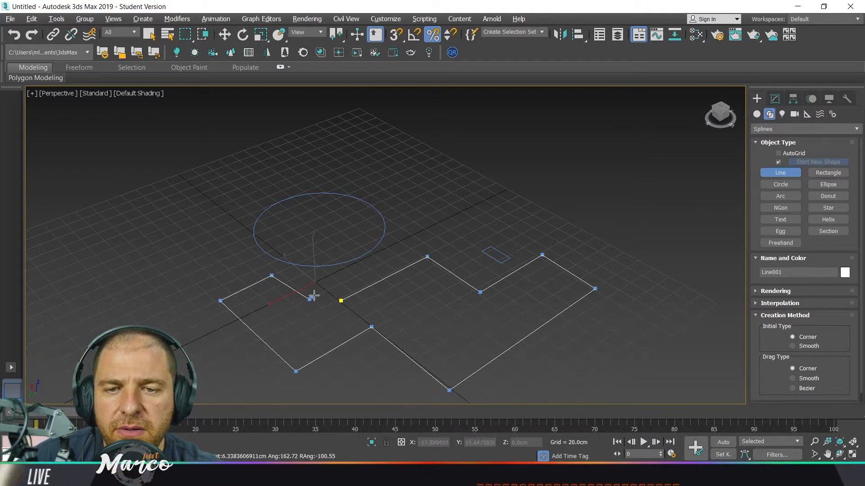
click(368, 266)
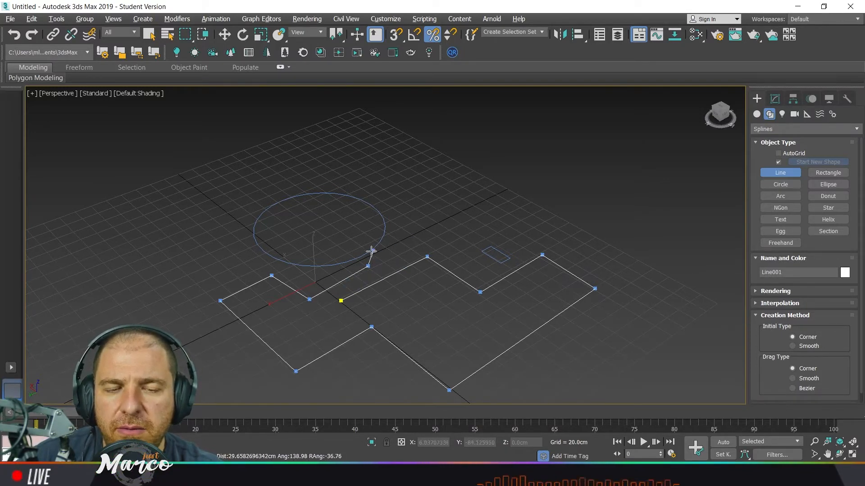
right_click(420, 216)
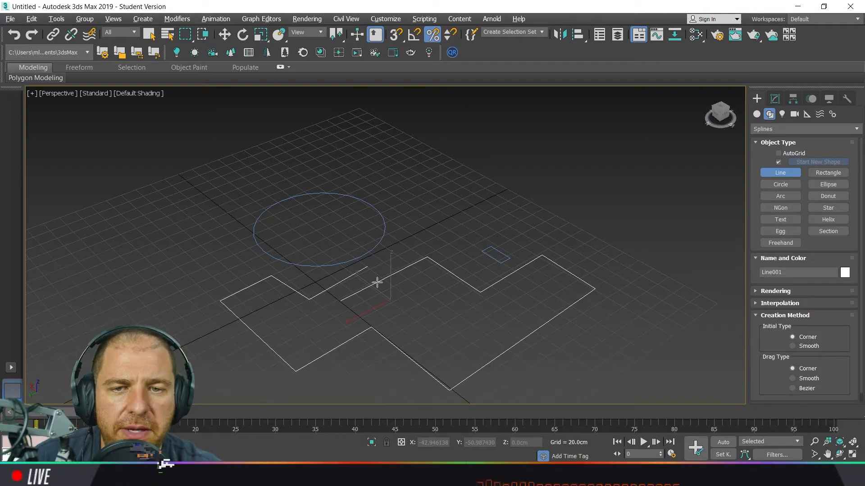
Draw an irregular line spline with eight corner points behind the small rectangle and close it at its starting point.
click(389, 189)
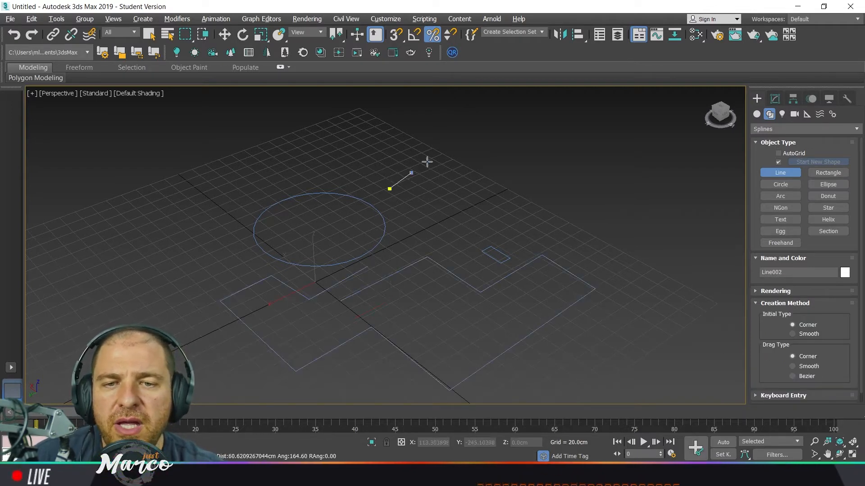
click(460, 149)
click(540, 180)
click(531, 208)
click(466, 195)
click(451, 244)
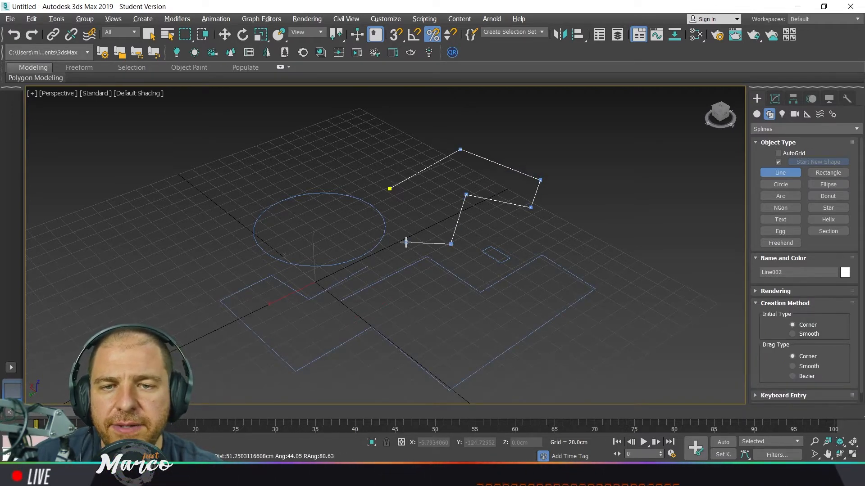
click(406, 242)
click(416, 210)
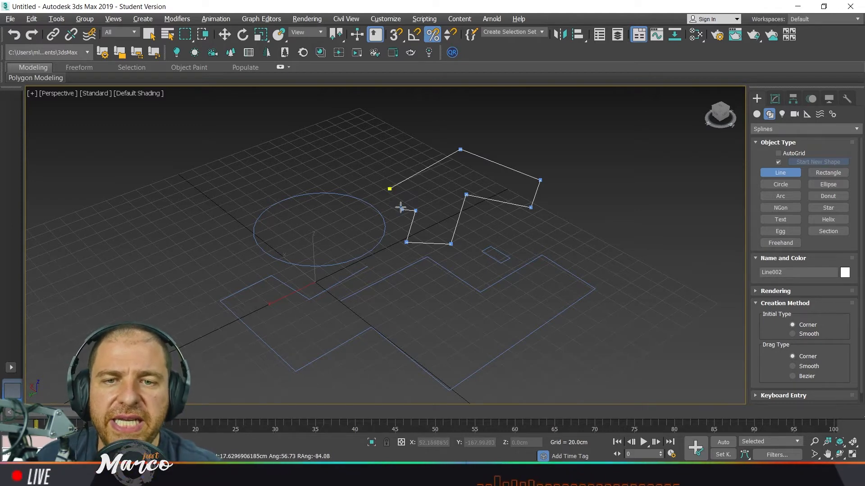
click(389, 189)
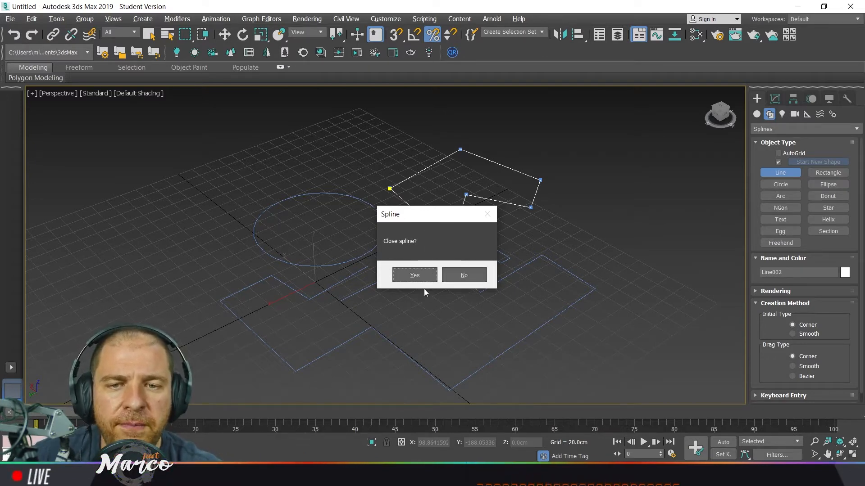
click(415, 276)
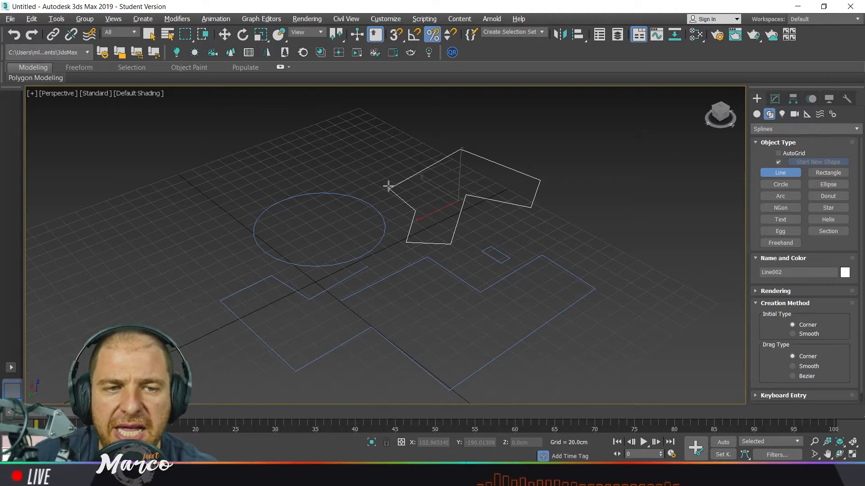
Open the closed line spline for editing at Vertex sub-object level.
click(775, 98)
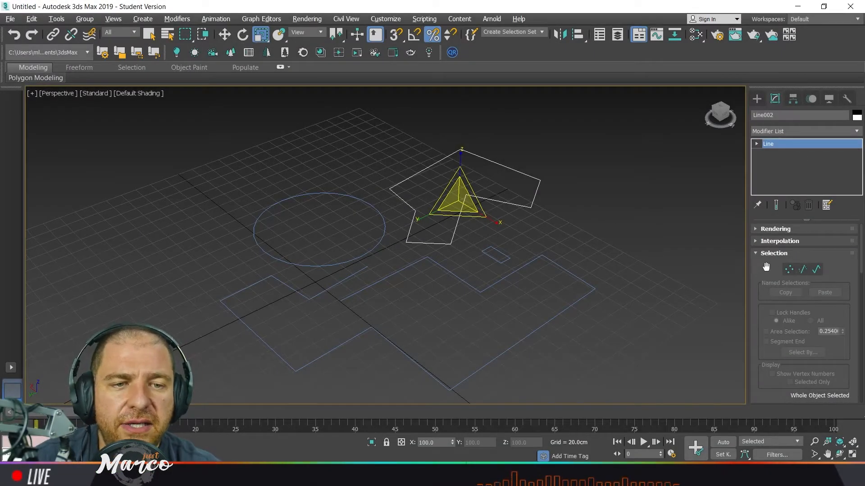
alt+middle_drag(559, 254, 536, 275)
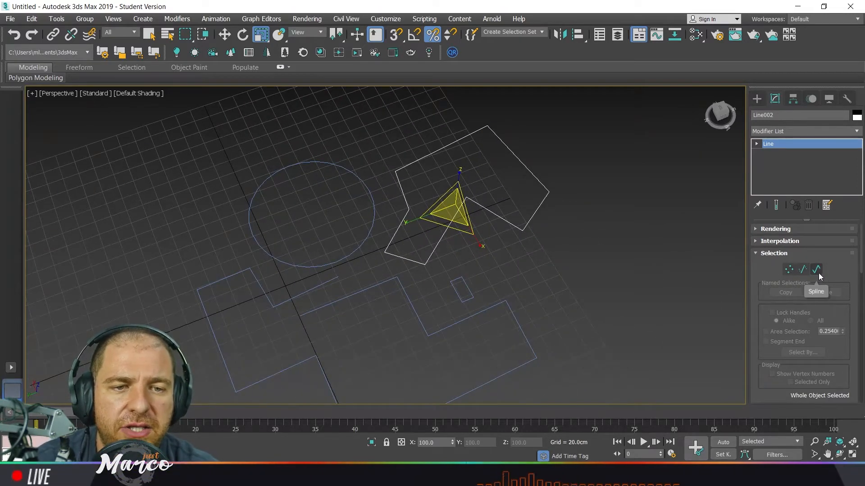
click(788, 273)
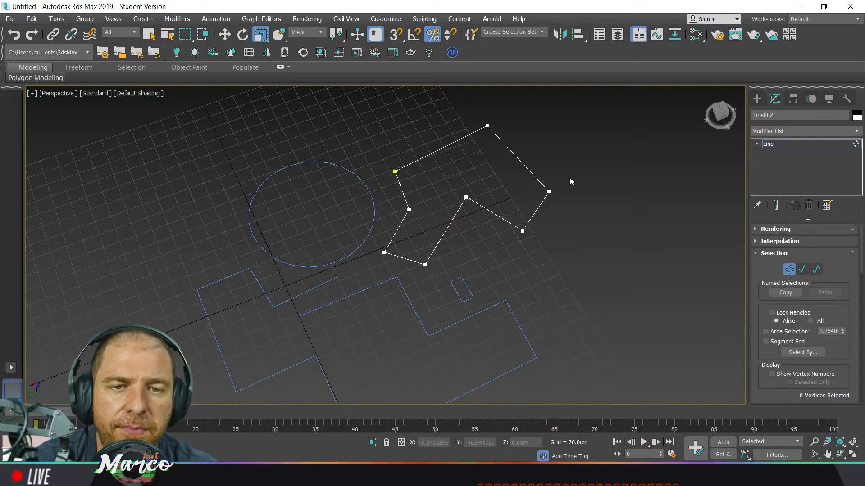
Move the closed line's first vertex toward the neighbouring far corner, and move the adjacent vertex to about the first one's former place.
click(396, 172)
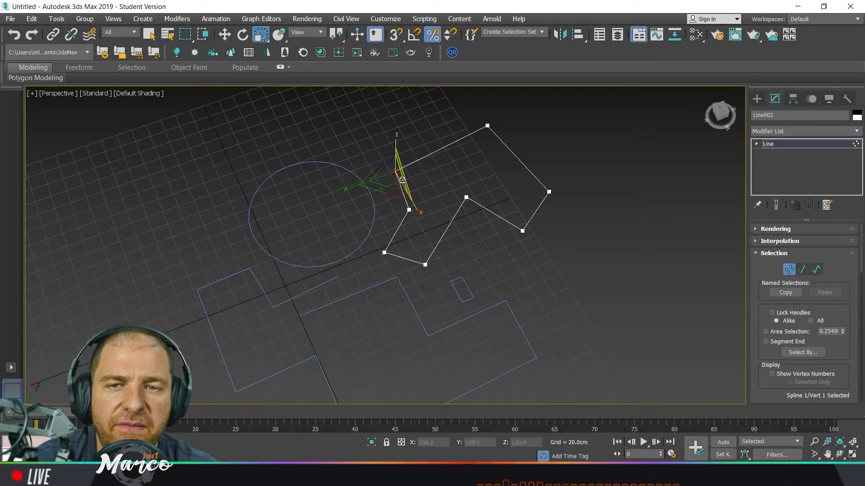
click(230, 36)
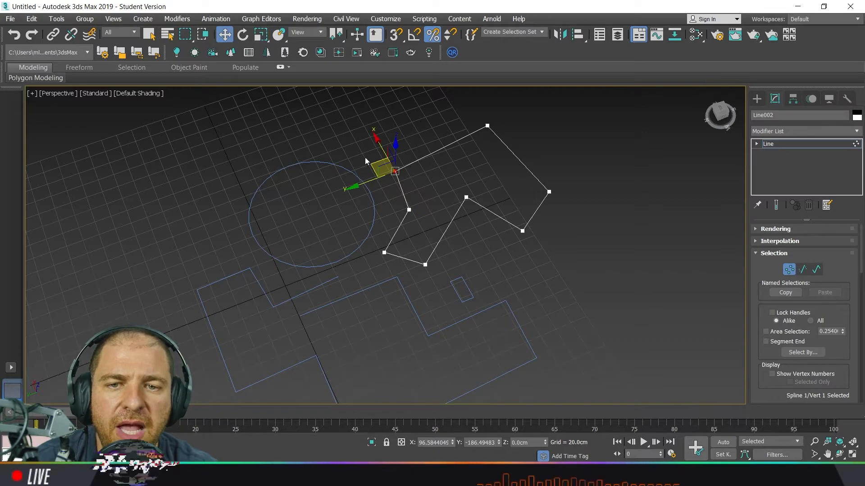
drag(374, 159, 428, 129)
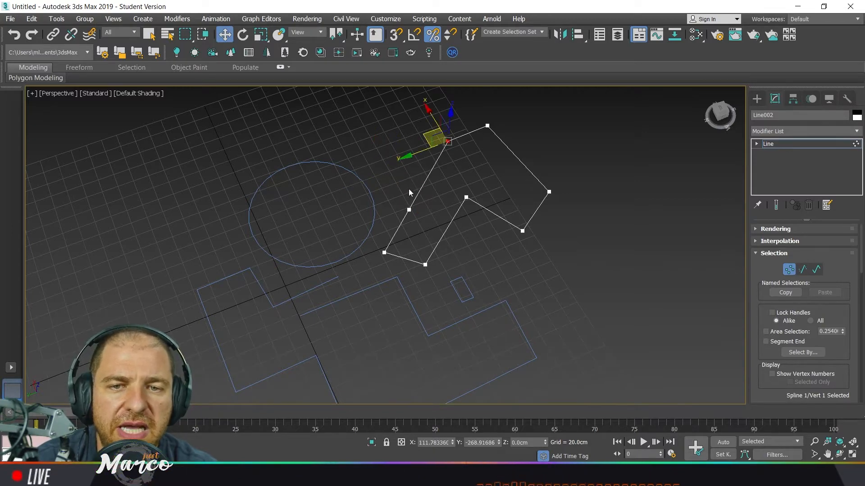
drag(428, 218, 376, 157)
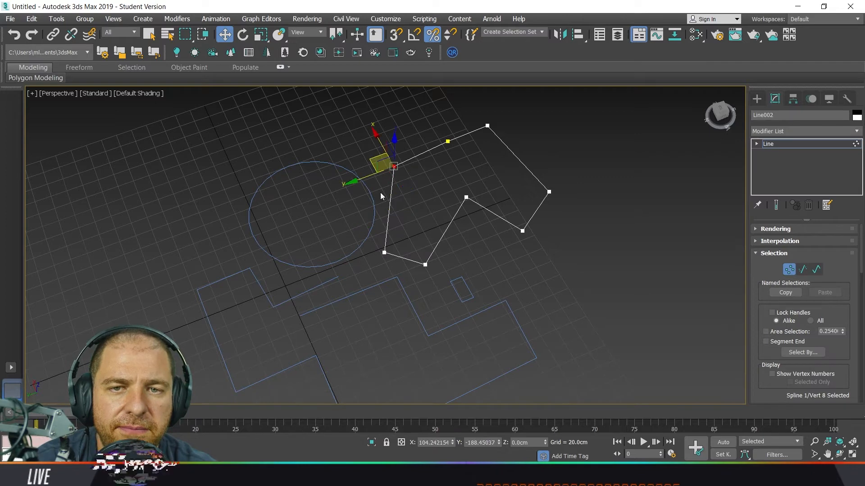
At Segment level, move the long segment opposite the circle outward, then add the adjoining segment to the selection and move both together.
click(805, 271)
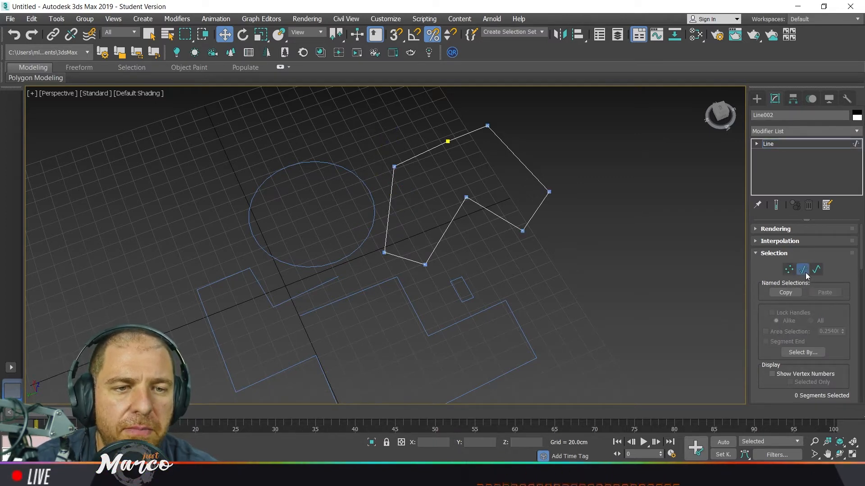
click(522, 160)
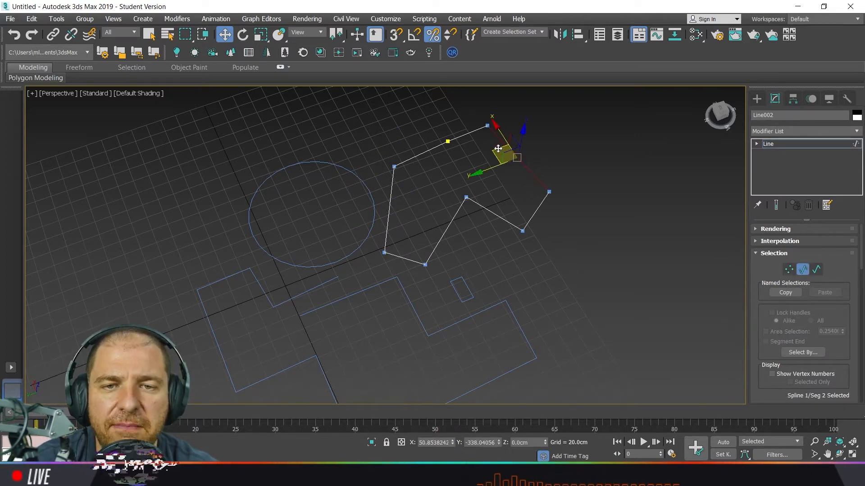
drag(497, 149, 565, 158)
drag(544, 223, 544, 223)
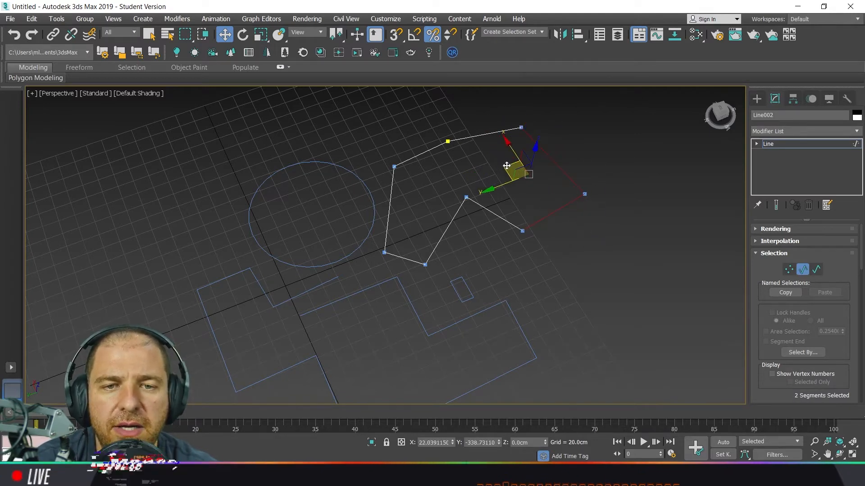
drag(506, 166, 581, 178)
Rotate the two selected segments slightly counterclockwise and scale them up with percent snapping turned off.
key(e)
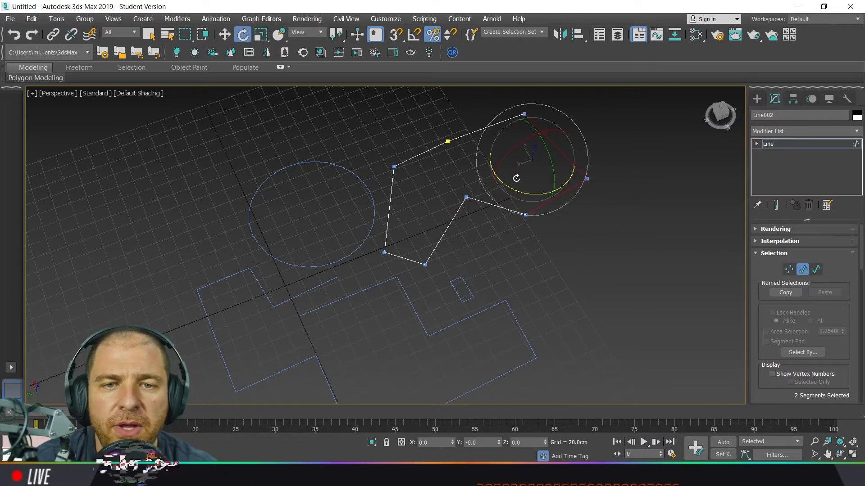
mouse_move(519, 193)
mouse_down()
mouse_move(554, 188)
mouse_move(521, 195)
mouse_up()
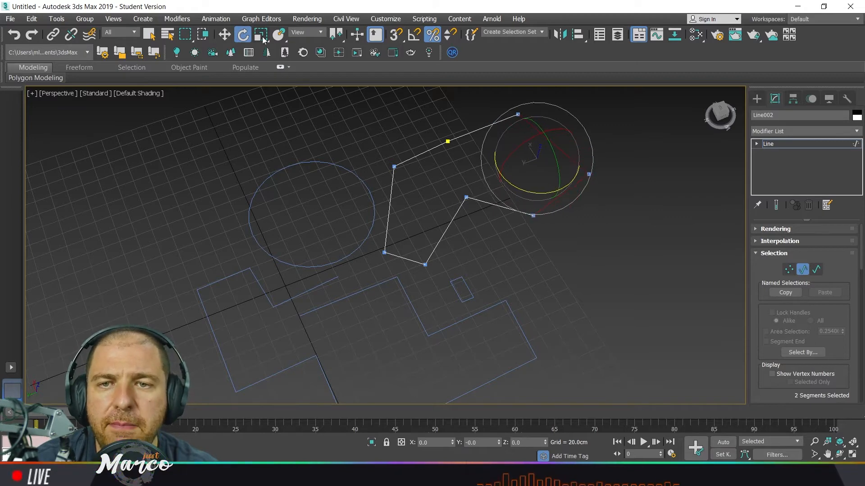
key(r)
drag(556, 204, 539, 195)
click(432, 35)
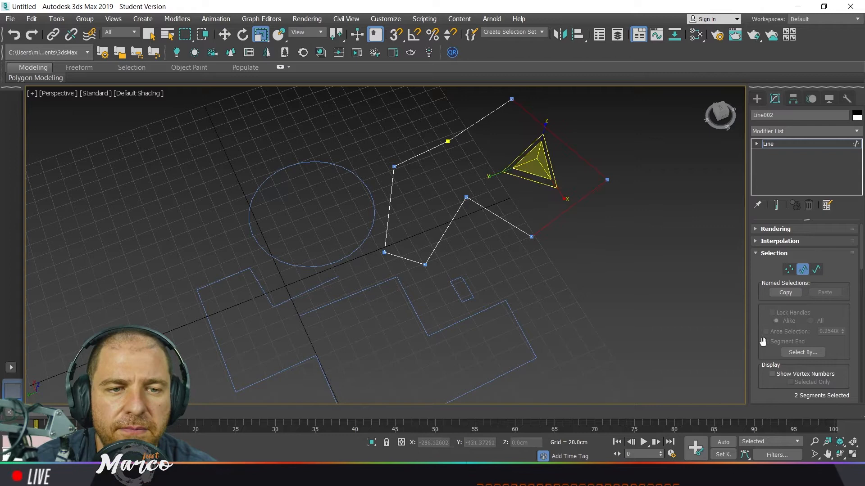
At Spline level, scale the whole closed line down slightly and rotate it clockwise within the ground plane.
click(818, 271)
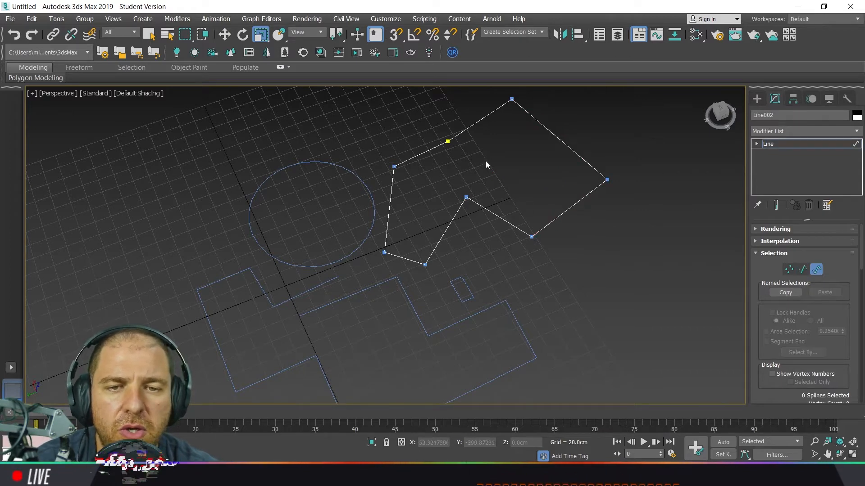
click(477, 123)
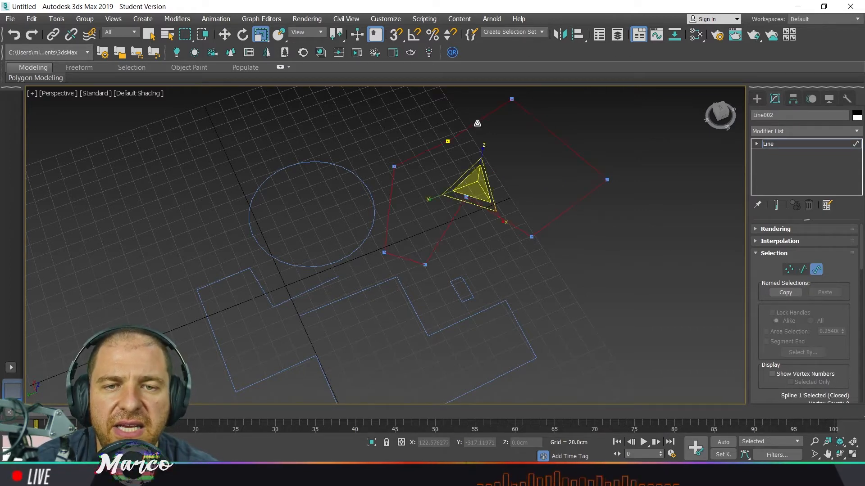
drag(480, 187, 492, 191)
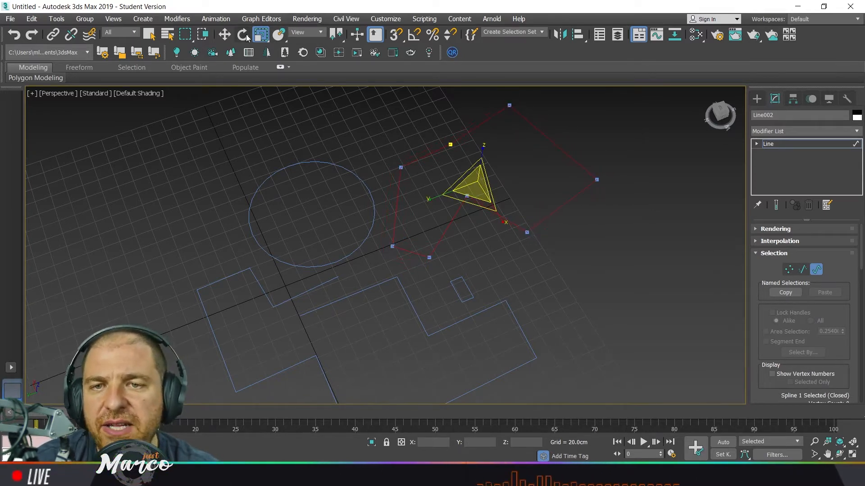
key(e)
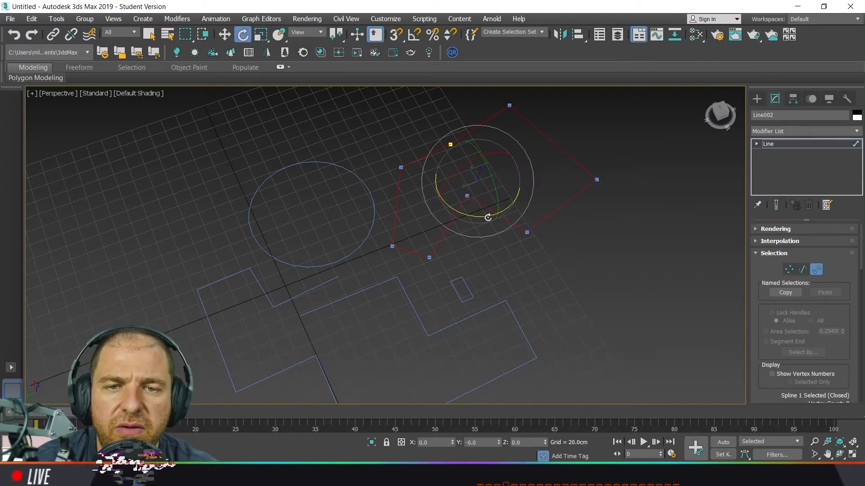
mouse_move(476, 218)
mouse_down()
mouse_move(501, 216)
mouse_move(444, 208)
mouse_move(500, 208)
mouse_move(462, 207)
mouse_up()
Compare the sub-object levels and examine the Geometry tools offered for vertices, such as Weld, Connect, Insert, Fillet and Chamfer.
click(789, 269)
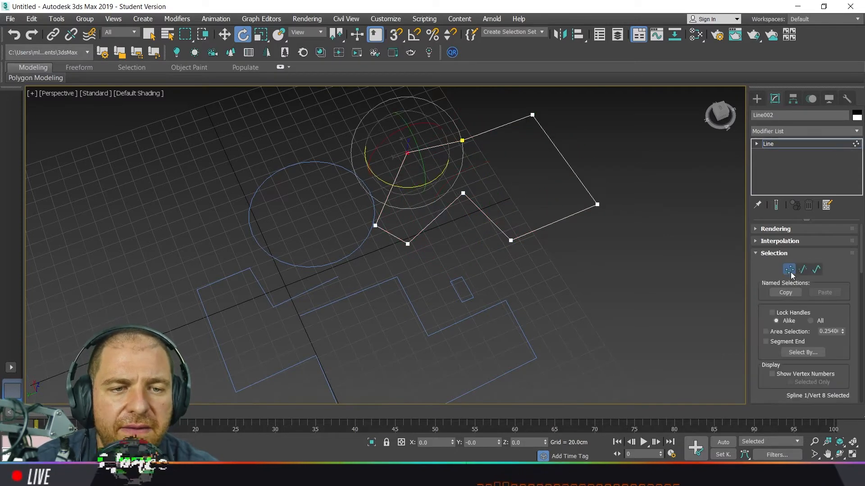
drag(774, 273, 775, 238)
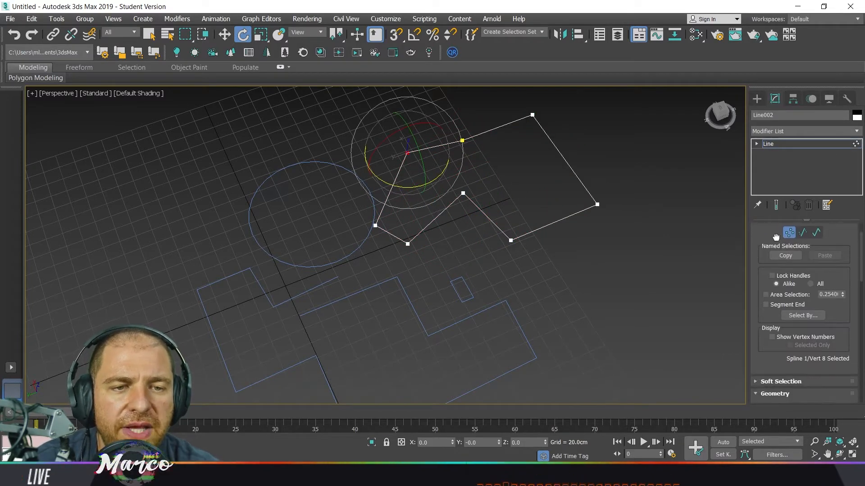
click(800, 239)
click(816, 232)
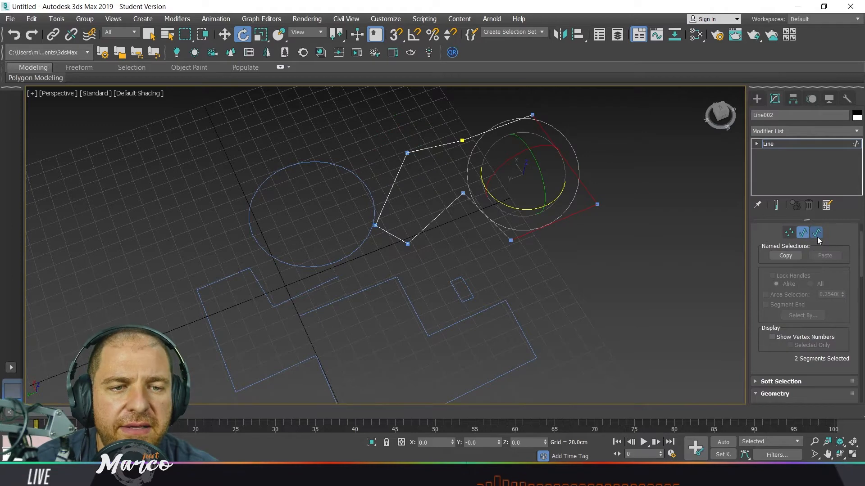
click(789, 233)
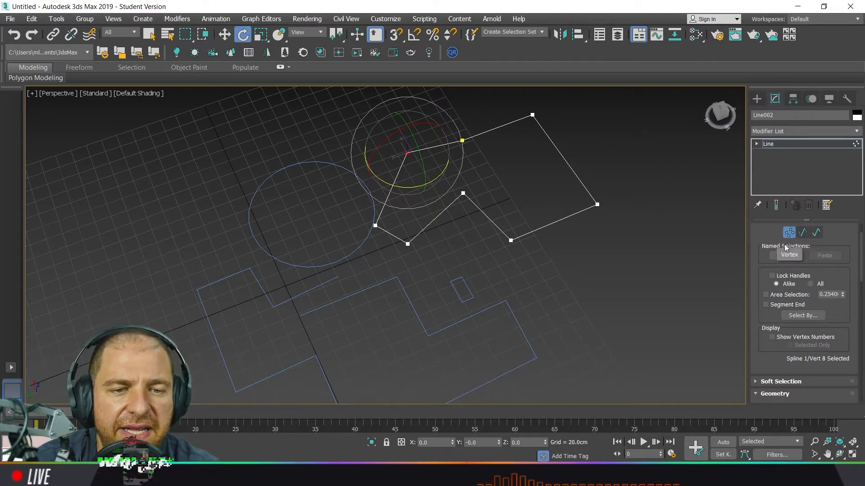
drag(772, 371, 797, 23)
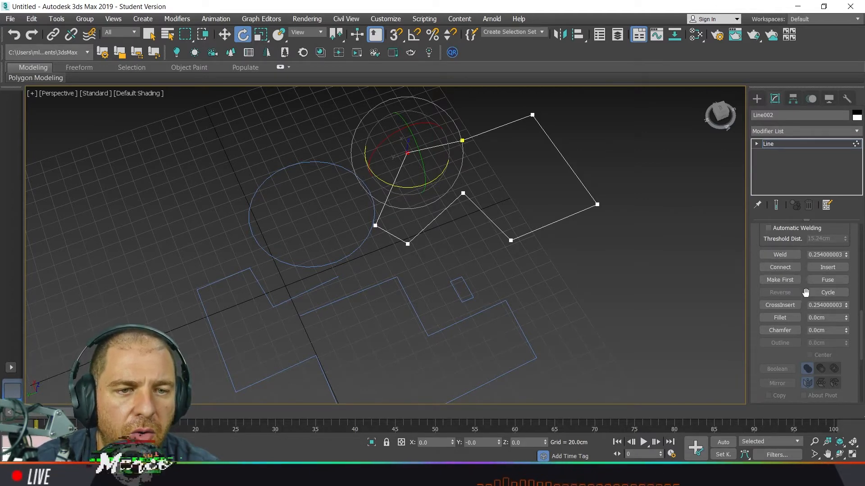
drag(757, 233, 773, 247)
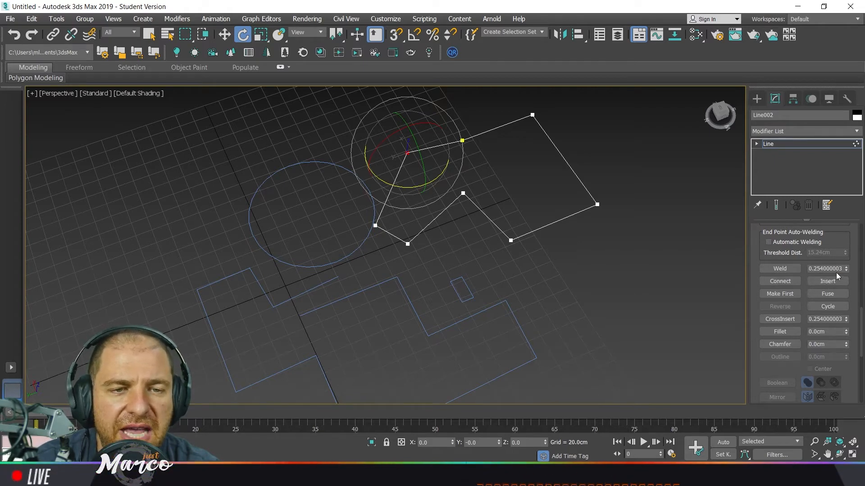
drag(841, 236, 843, 356)
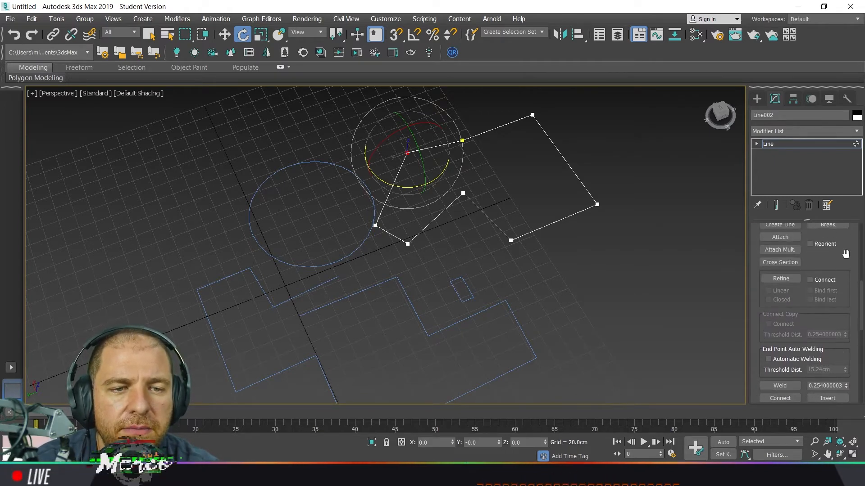
drag(846, 256, 850, 312)
scroll(826, 330, up, 9)
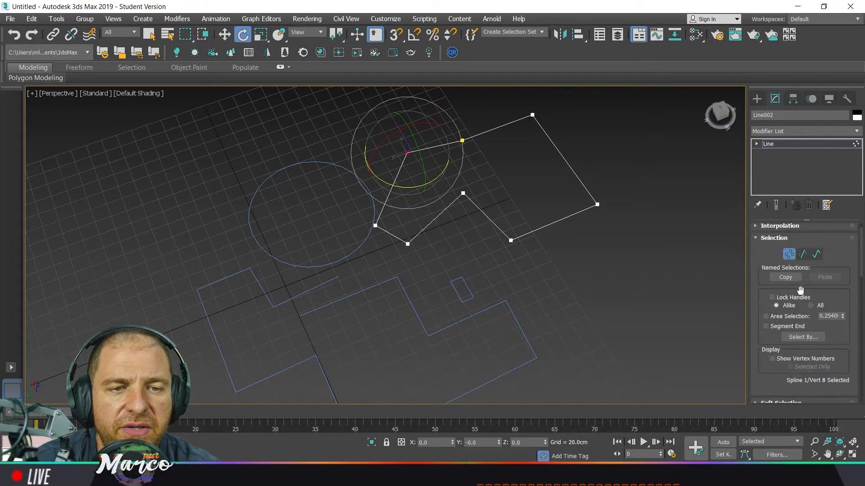
Switch to Segment level and examine which Geometry tools are offered for segments, such as Hide, Delete, Divide and Detach.
click(803, 254)
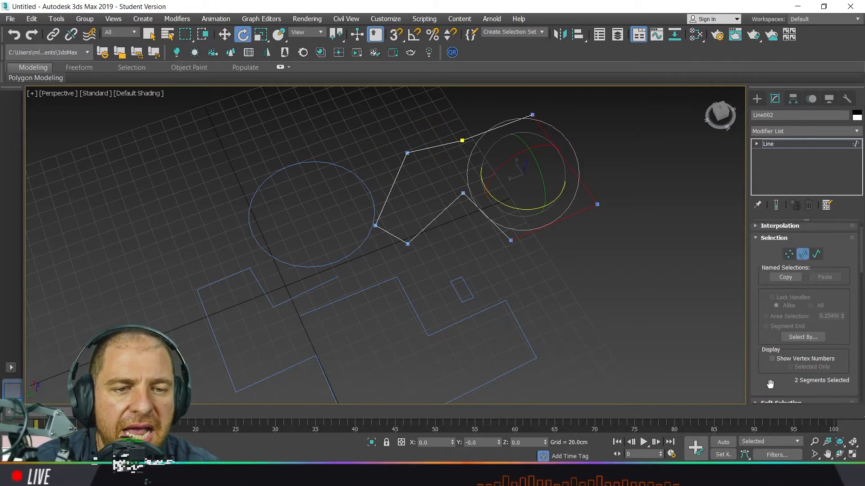
scroll(769, 254, down, 5)
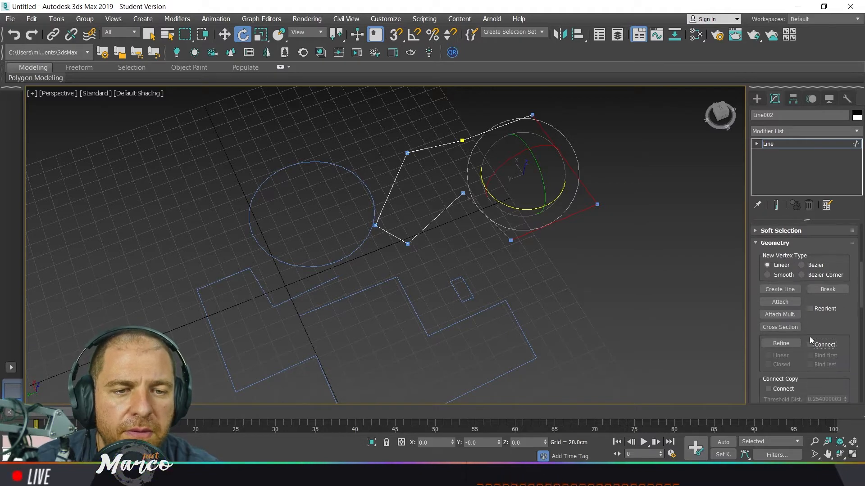
scroll(817, 252, down, 7)
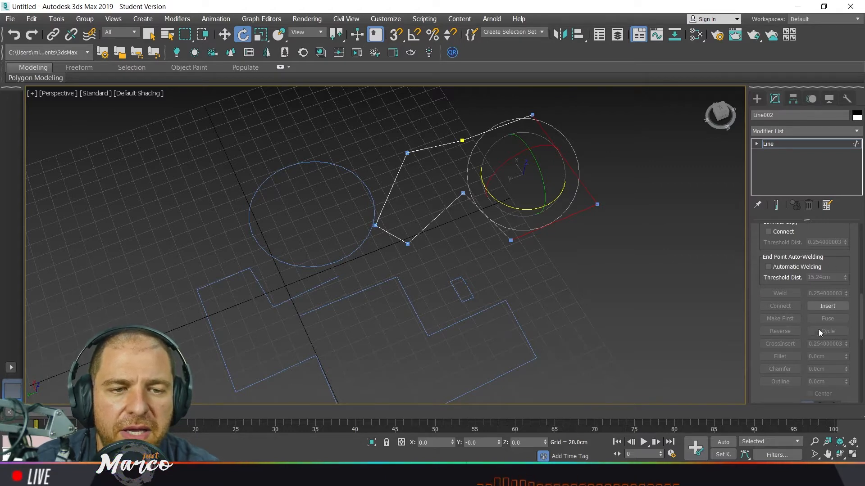
scroll(813, 270, down, 7)
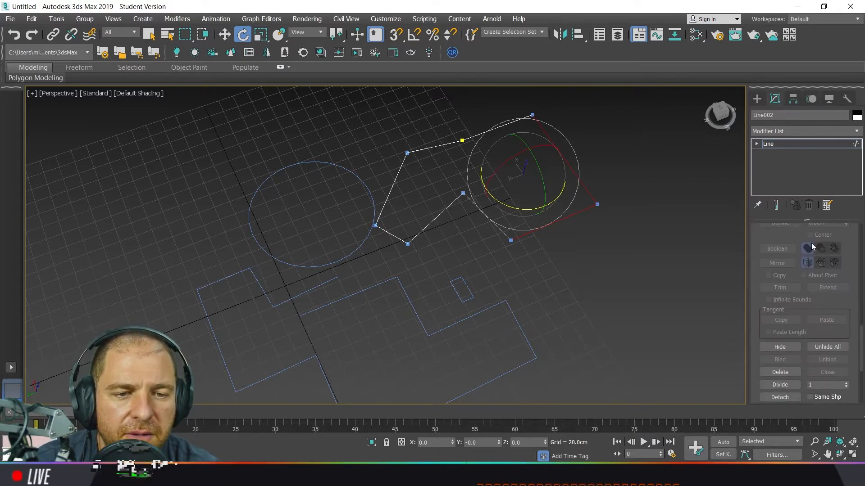
scroll(807, 310, down, 5)
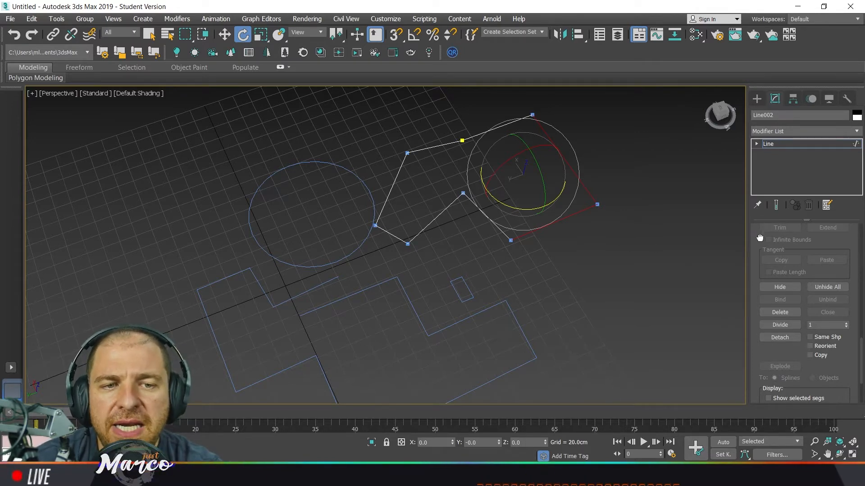
drag(760, 238, 759, 319)
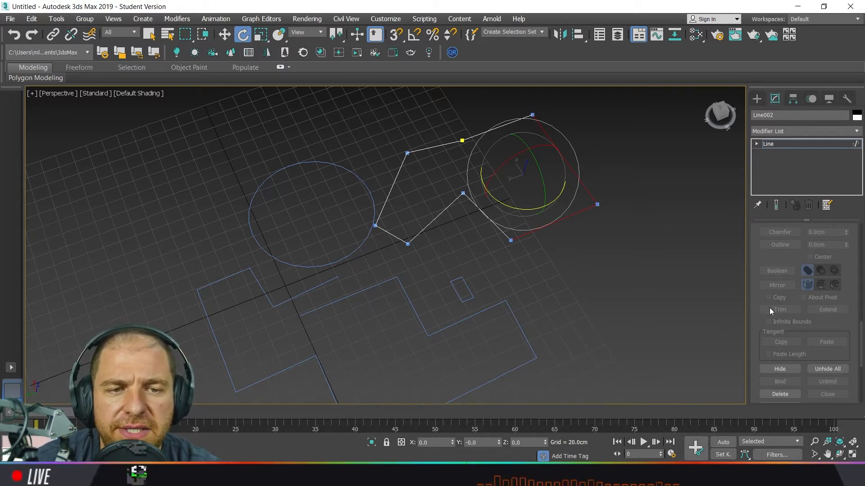
scroll(775, 312, up, 5)
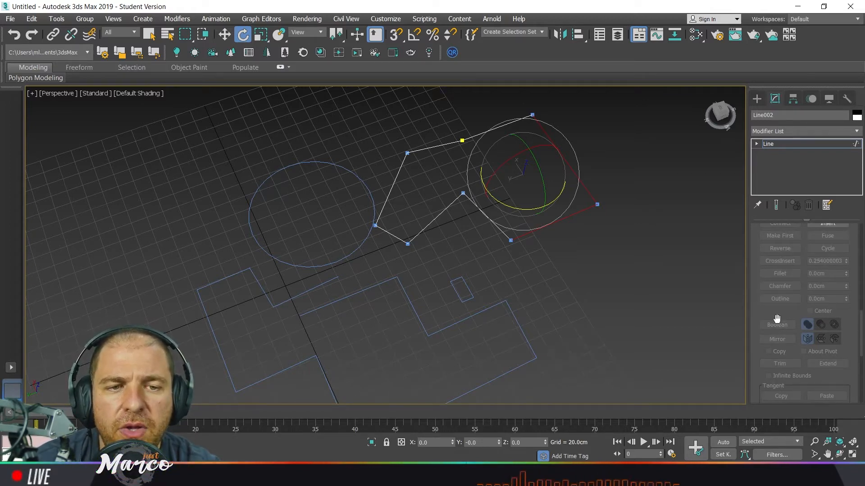
scroll(780, 322, up, 5)
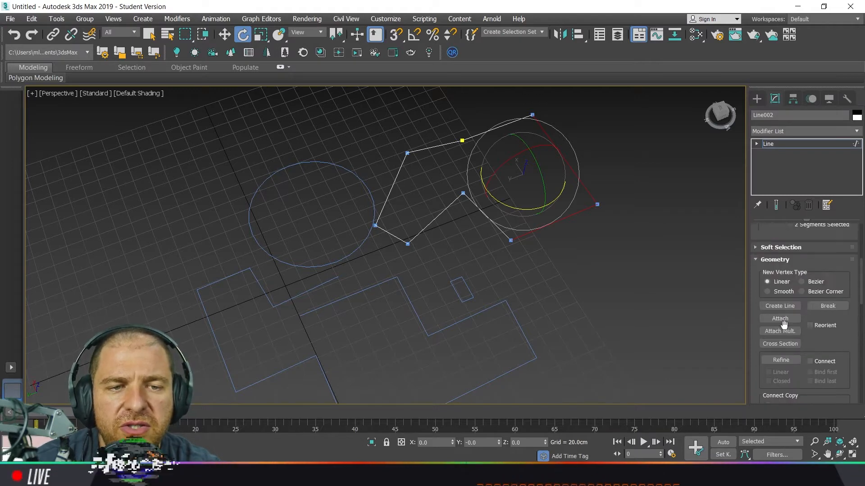
scroll(786, 330, up, 4)
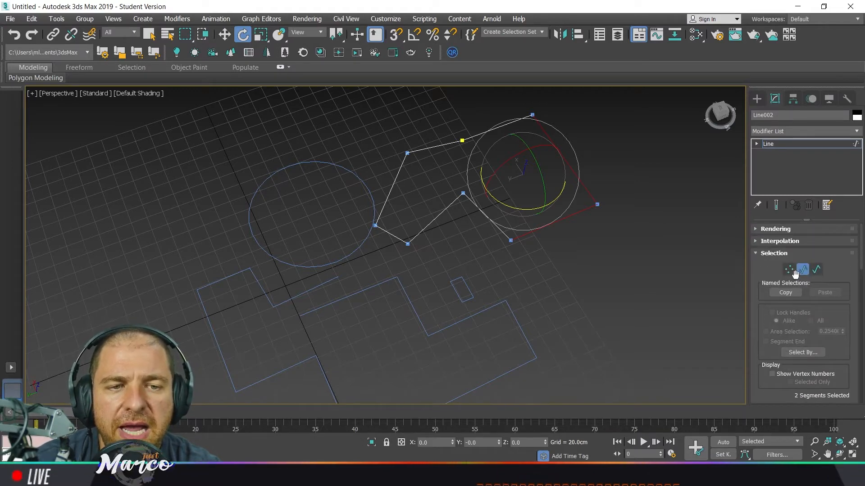
At Vertex level, use Refine to add two vertices on the line's upper edge and two on its right edge.
click(790, 271)
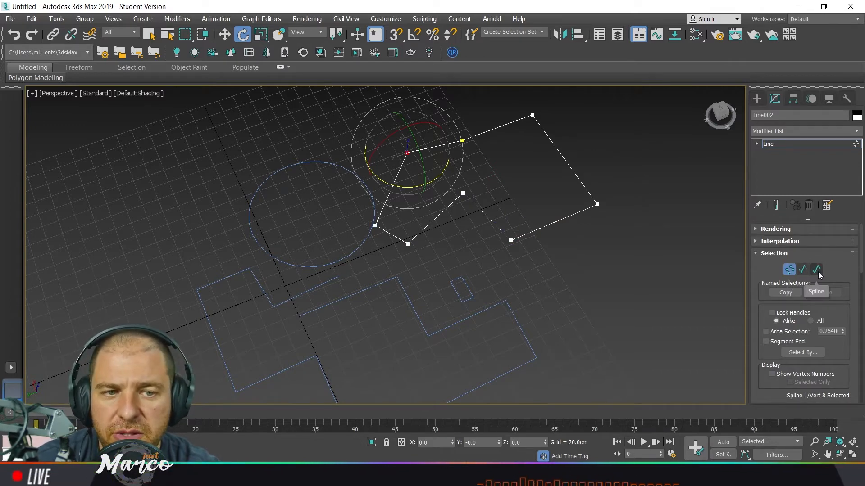
scroll(762, 305, down, 2)
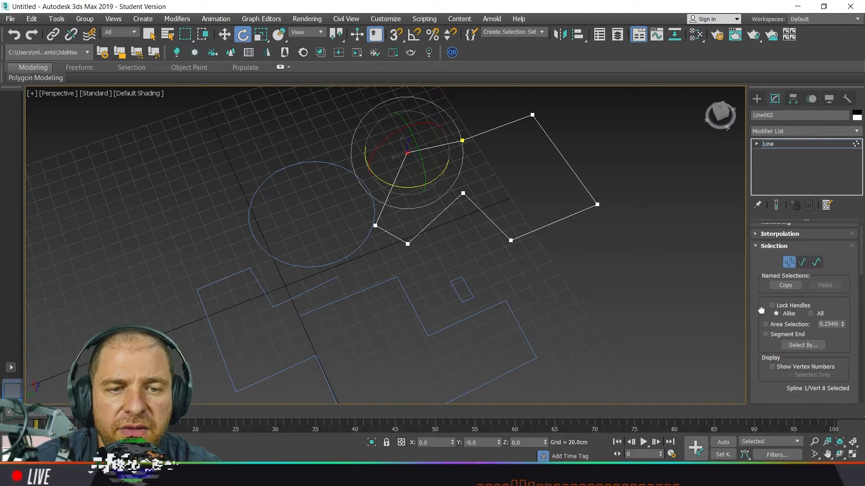
drag(762, 305, 763, 302)
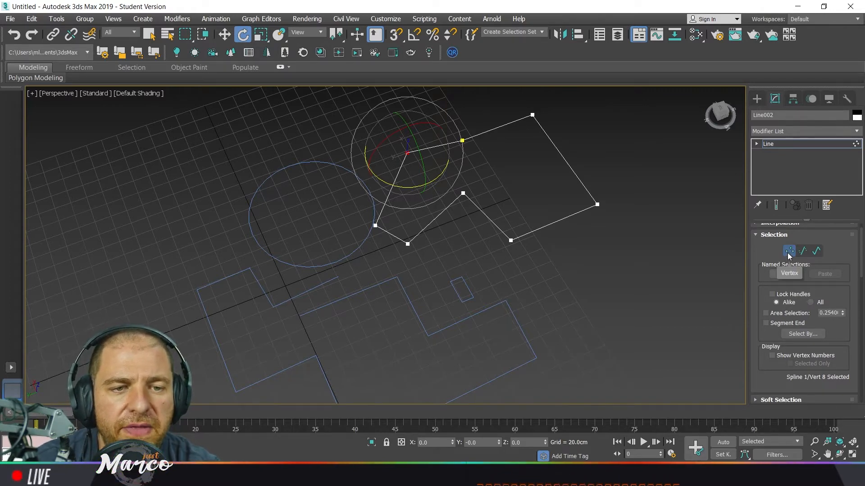
drag(759, 370, 767, 236)
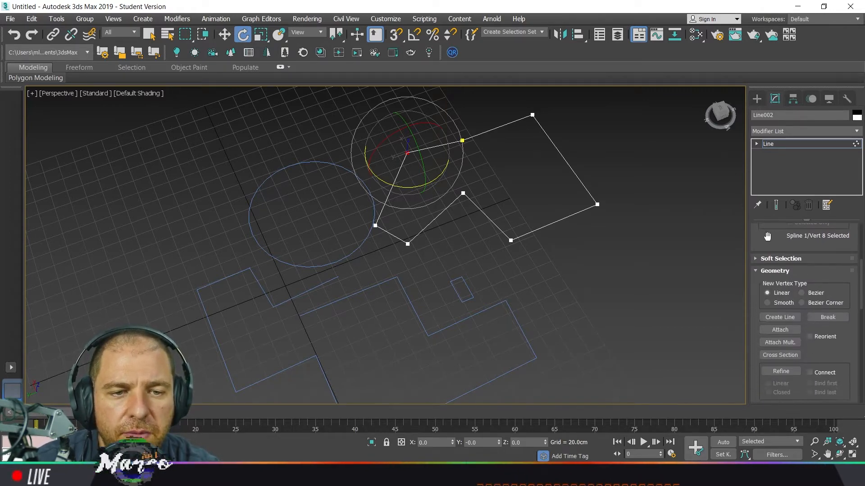
drag(756, 310, 758, 235)
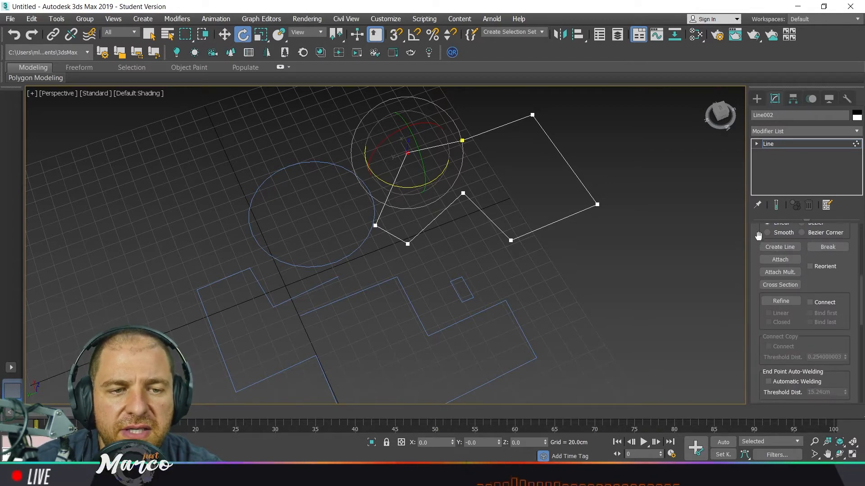
drag(755, 338, 760, 306)
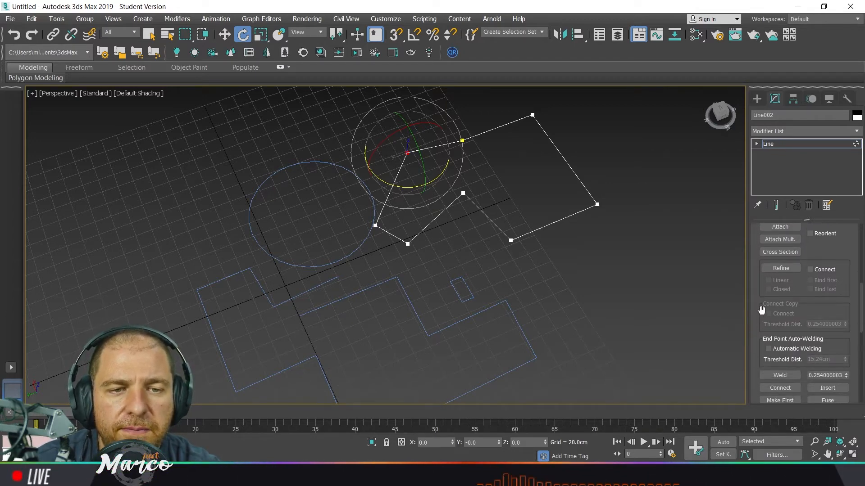
click(785, 269)
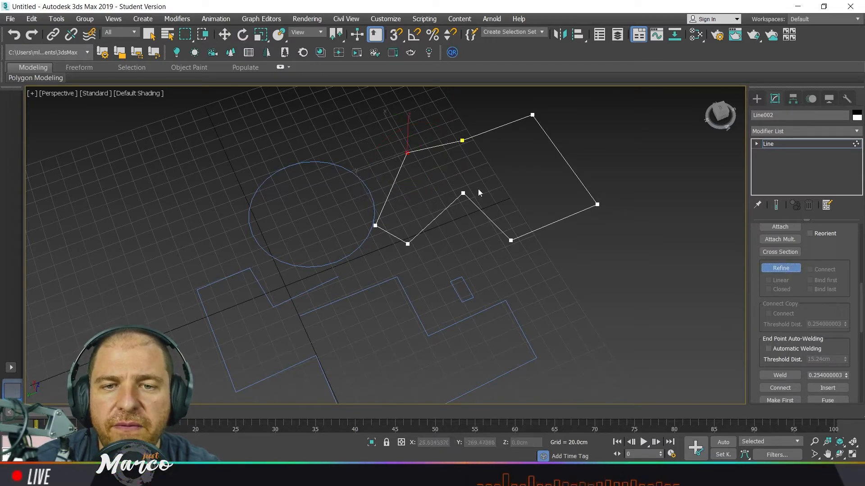
click(436, 147)
click(496, 128)
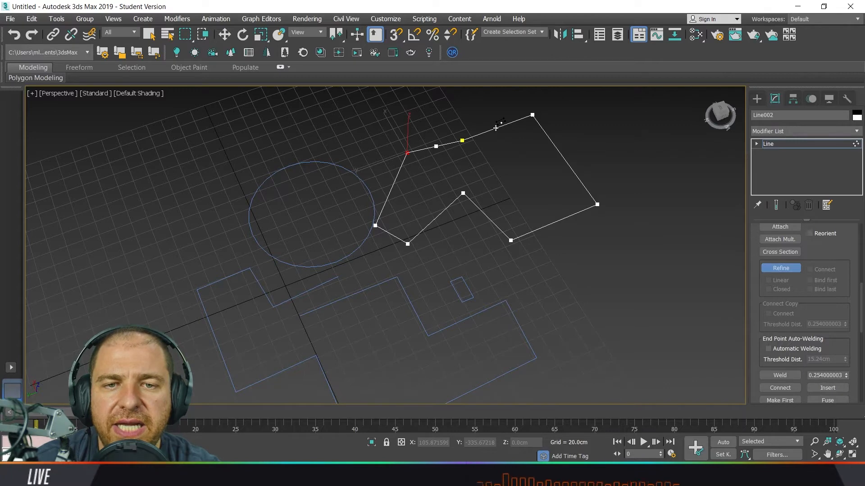
click(557, 149)
click(574, 174)
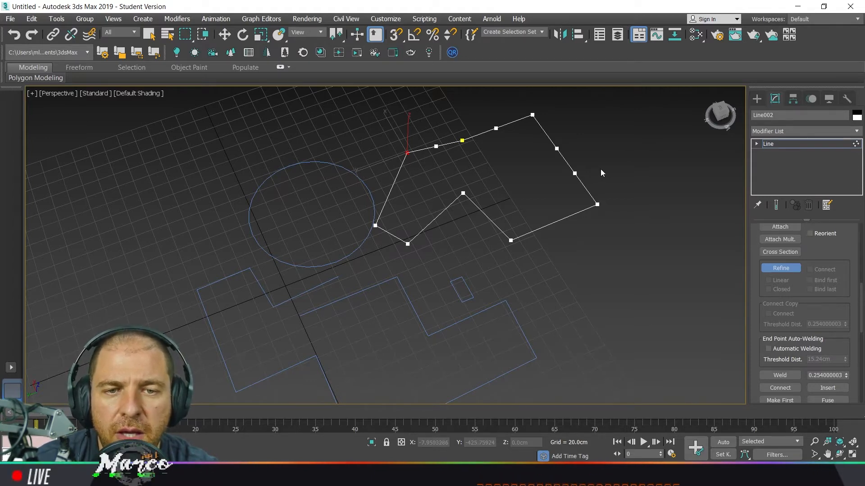
click(790, 269)
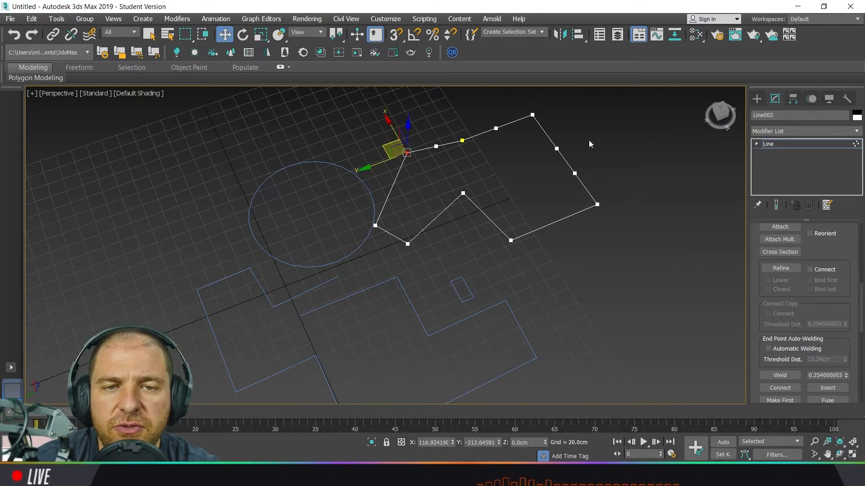
Delete the lower of the two vertices added on the line's right edge.
drag(574, 171, 556, 178)
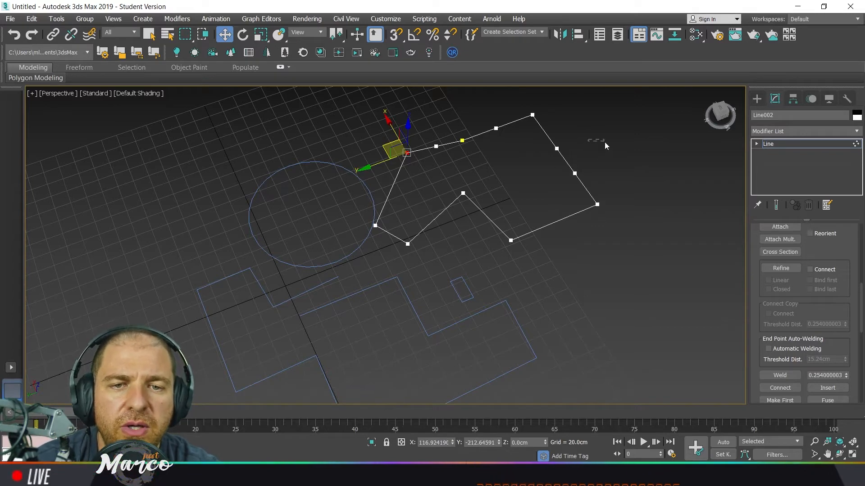
drag(605, 143, 545, 189)
click(574, 173)
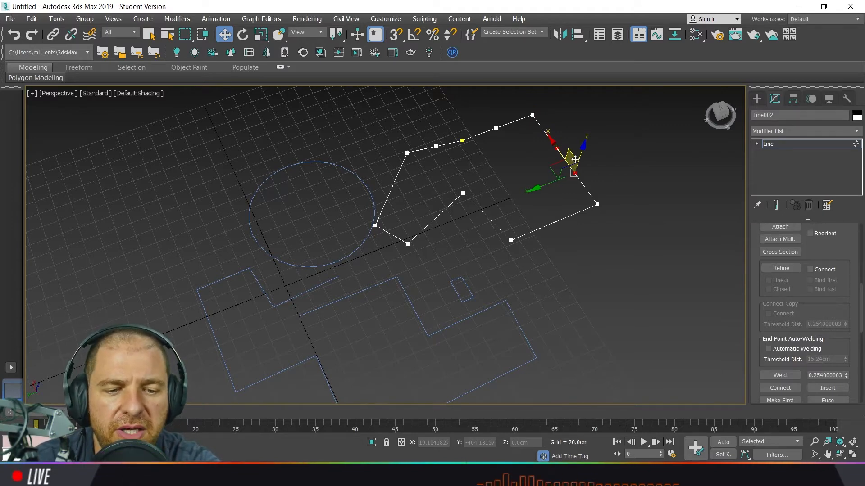
key(Delete)
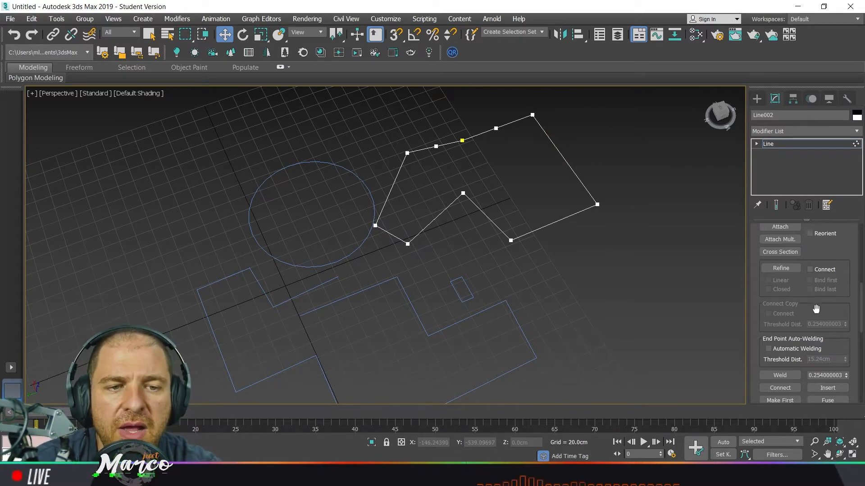
Fillet the line's far right corner vertex into a rounded curve.
drag(815, 305, 819, 227)
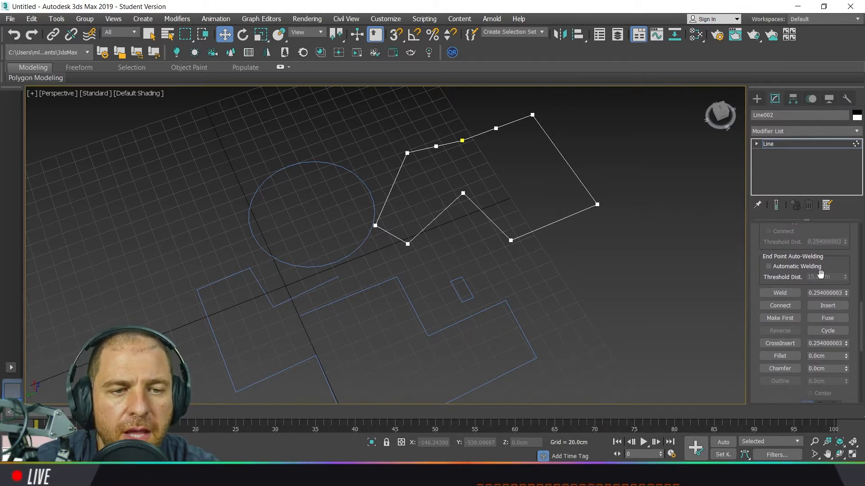
click(780, 356)
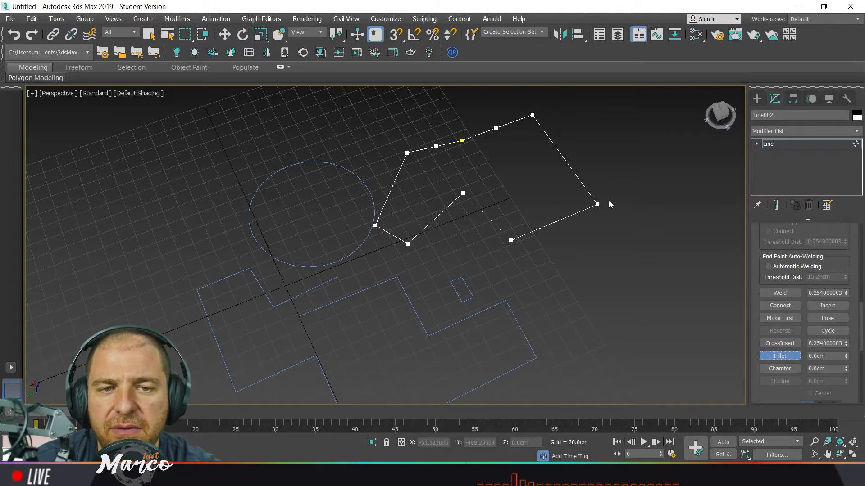
click(598, 204)
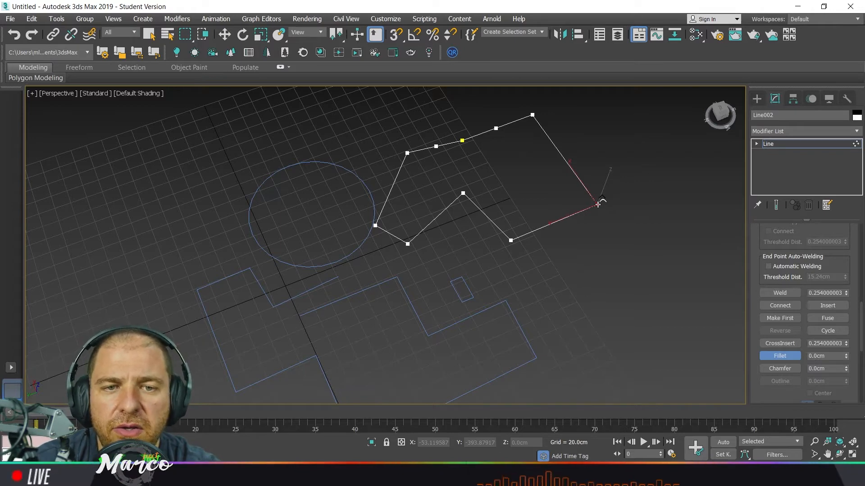
drag(598, 204, 597, 156)
mouse_move(597, 161)
mouse_down()
mouse_move(604, 190)
mouse_move(597, 154)
mouse_move(594, 173)
mouse_up()
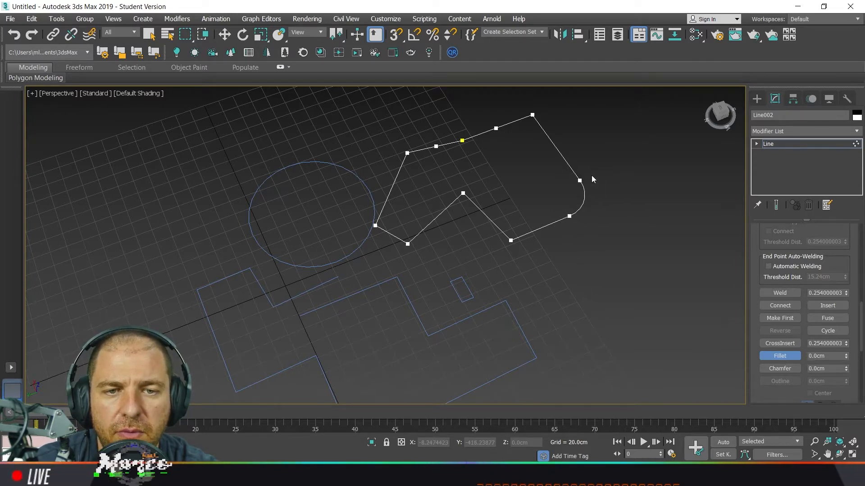
Chamfer the line's lower corner vertex and, slightly smaller, its topmost corner vertex.
click(779, 371)
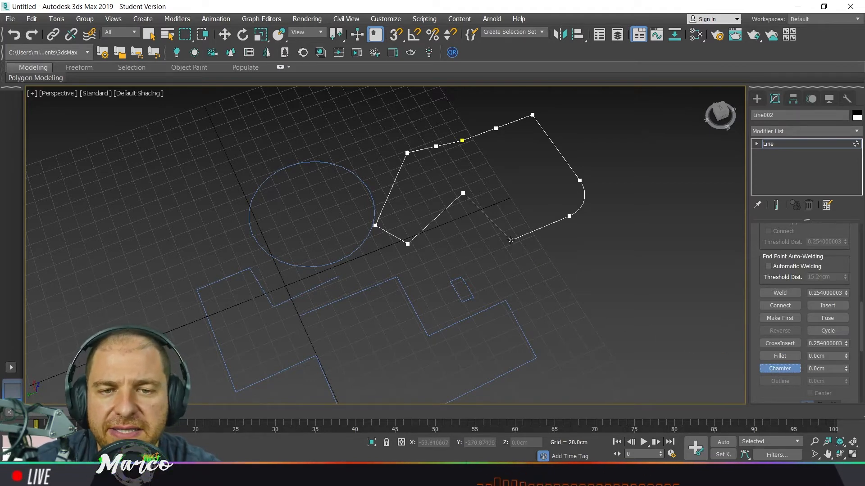
drag(510, 240, 518, 222)
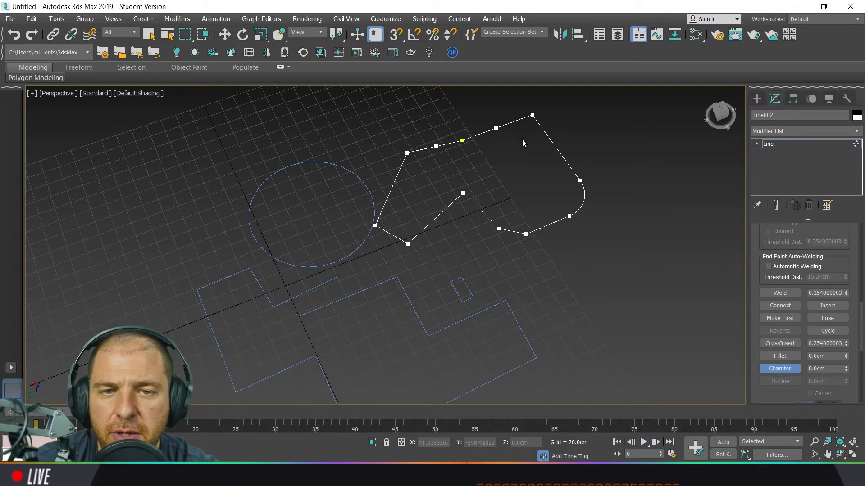
drag(533, 114, 536, 104)
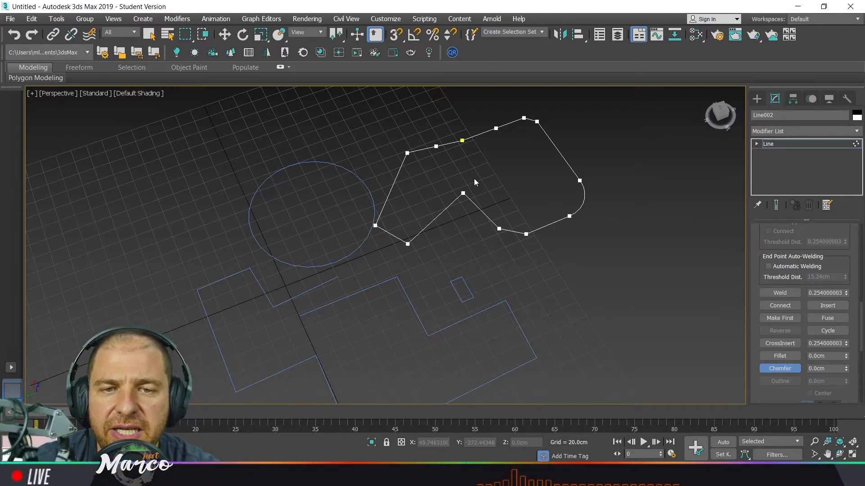
Select the inner notch vertex and the three left corner vertices, and weld them with a threshold of 50 cm.
click(463, 193)
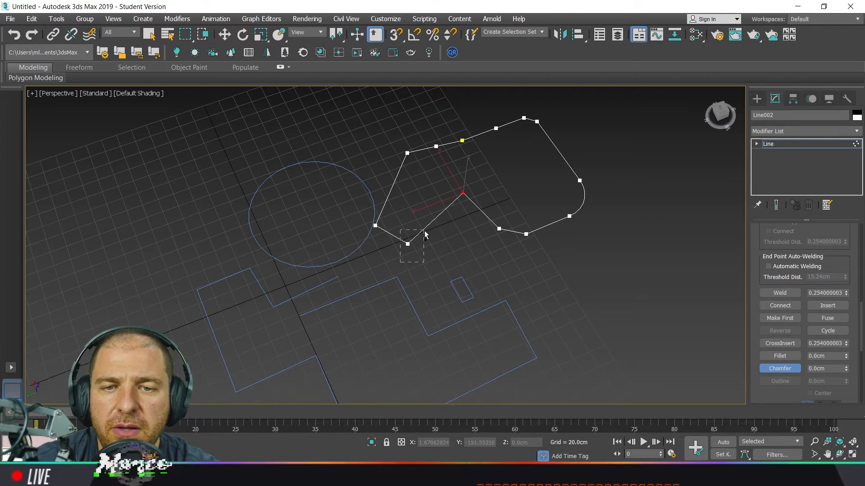
ctrl+drag(364, 247, 385, 214)
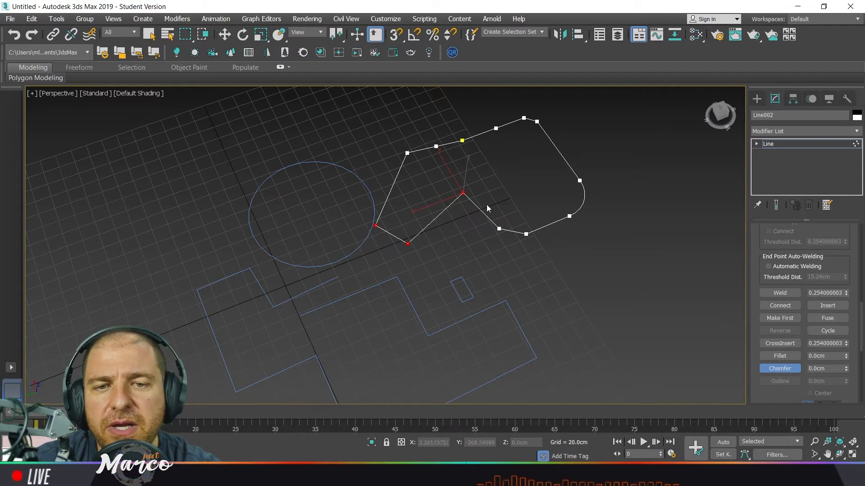
double_click(820, 293)
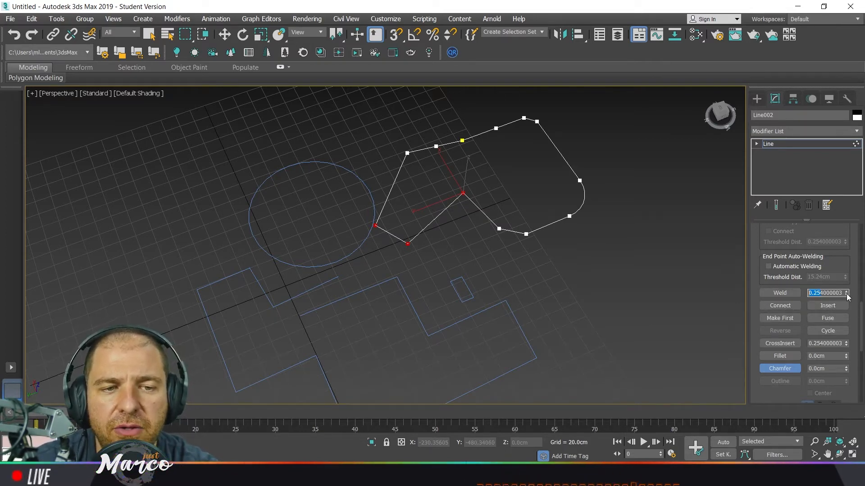
drag(848, 296, 849, 265)
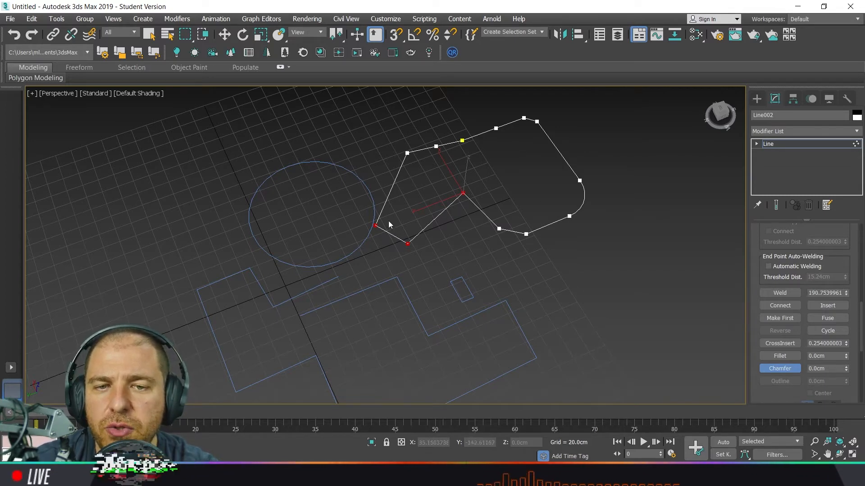
scroll(431, 212, up, 2)
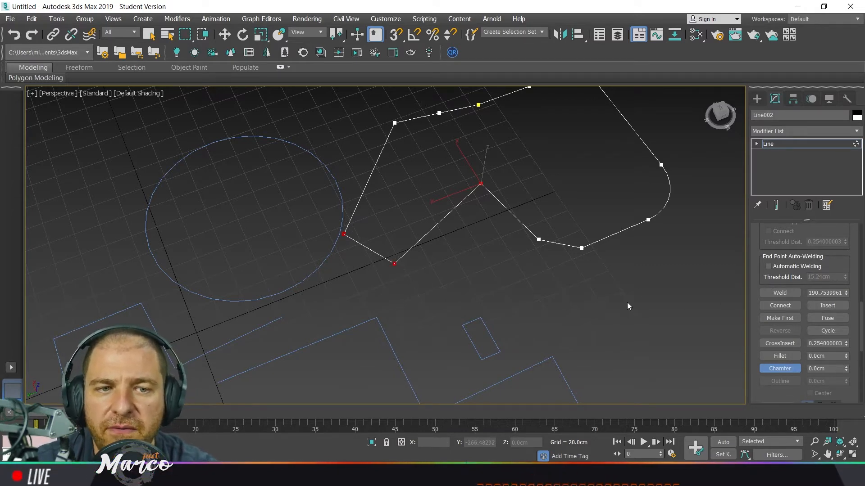
double_click(830, 294)
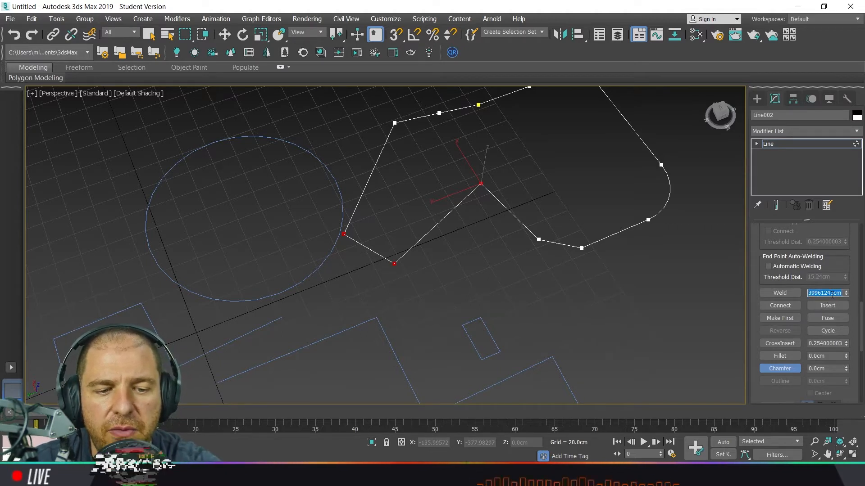
text(50)
key(Return)
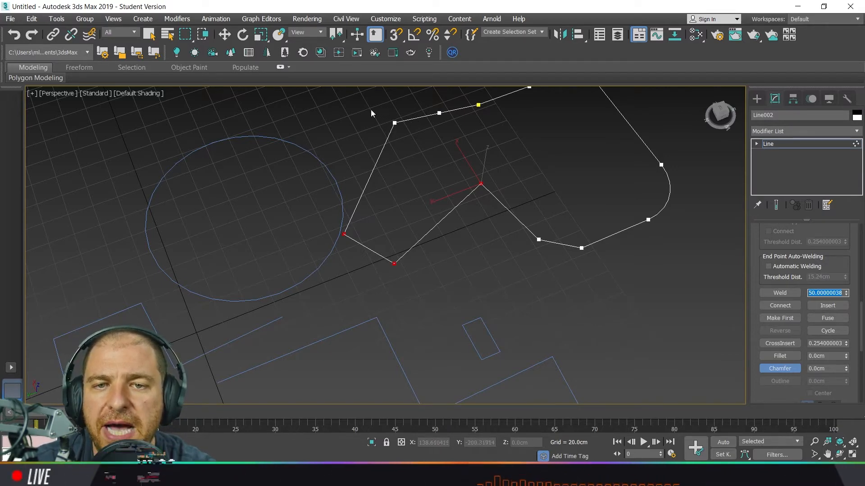
drag(378, 116, 409, 136)
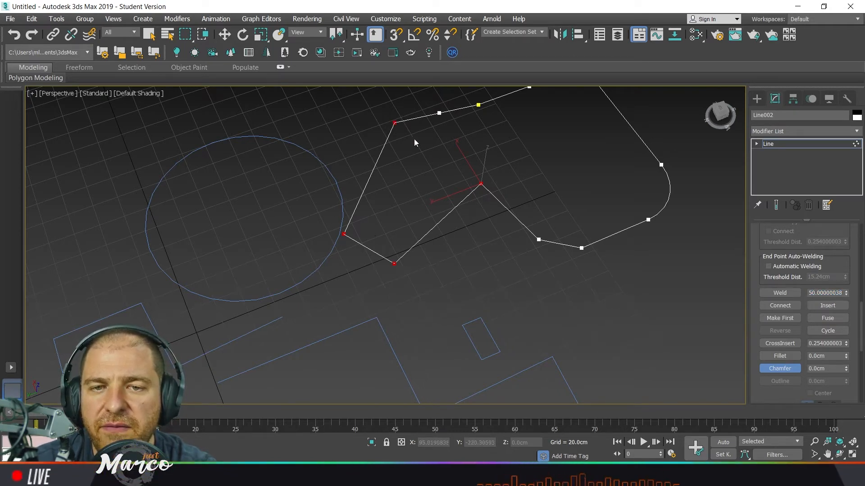
click(790, 295)
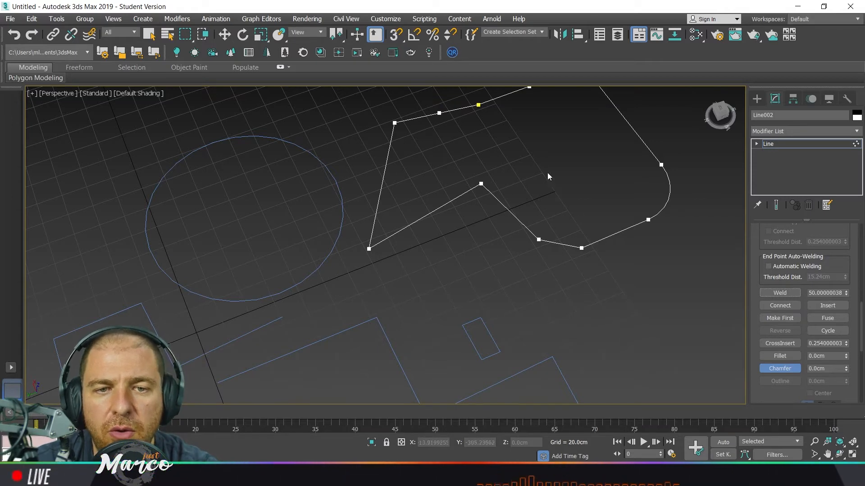
Select the four vertices along the upper left edge plus the lower left corner, and weld them with the same threshold.
middle_drag(548, 176, 539, 232)
drag(550, 134, 397, 220)
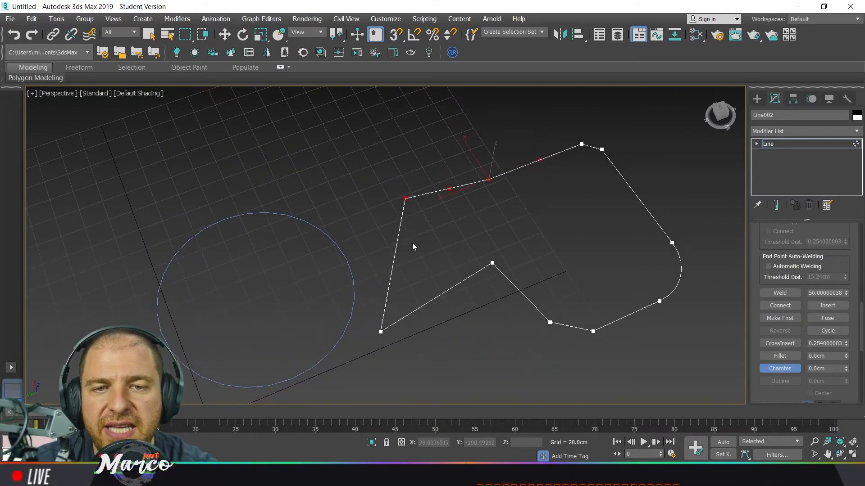
ctrl+drag(426, 289, 381, 340)
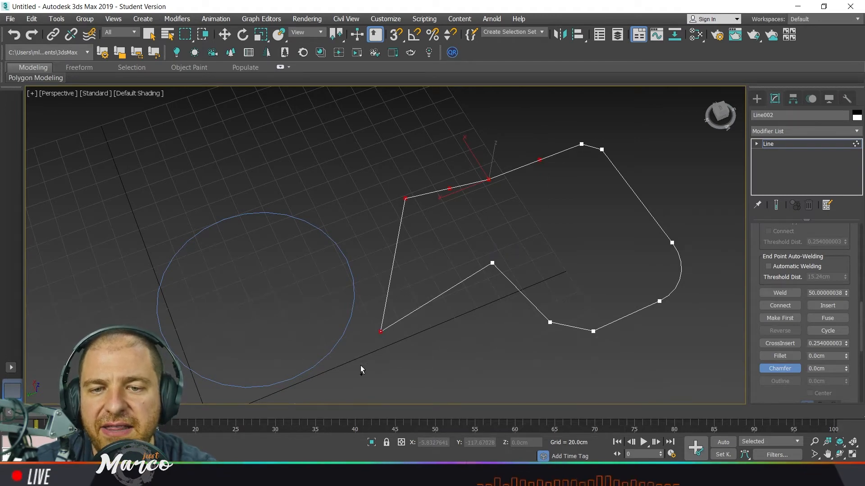
click(785, 293)
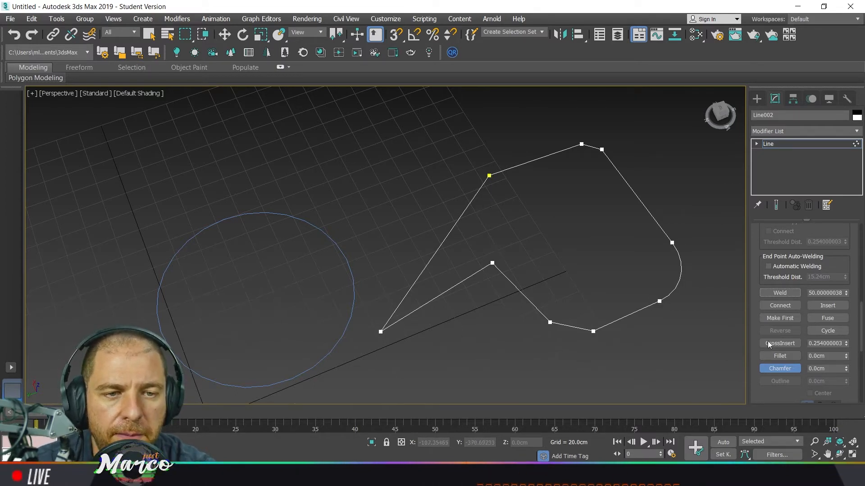
Select the line's upper left corner vertex and break it into two separate end vertices.
mouse_move(793, 398)
mouse_down()
mouse_move(799, 367)
mouse_move(790, 318)
mouse_move(806, 276)
mouse_move(794, 231)
mouse_move(786, 388)
mouse_up()
drag(835, 246, 846, 330)
scroll(841, 265, up, 5)
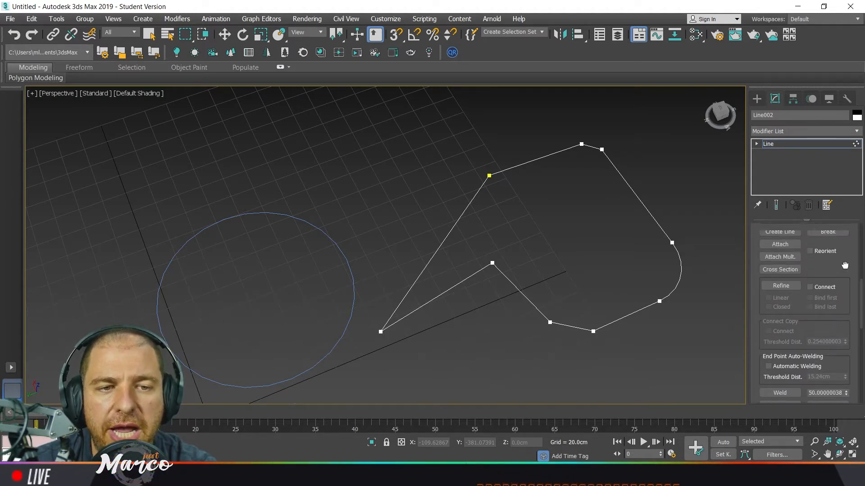
drag(841, 266, 841, 269)
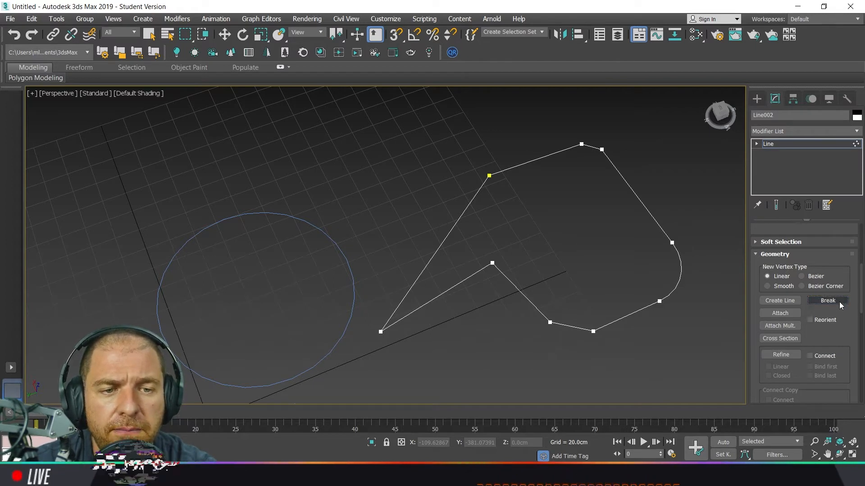
click(837, 301)
click(489, 175)
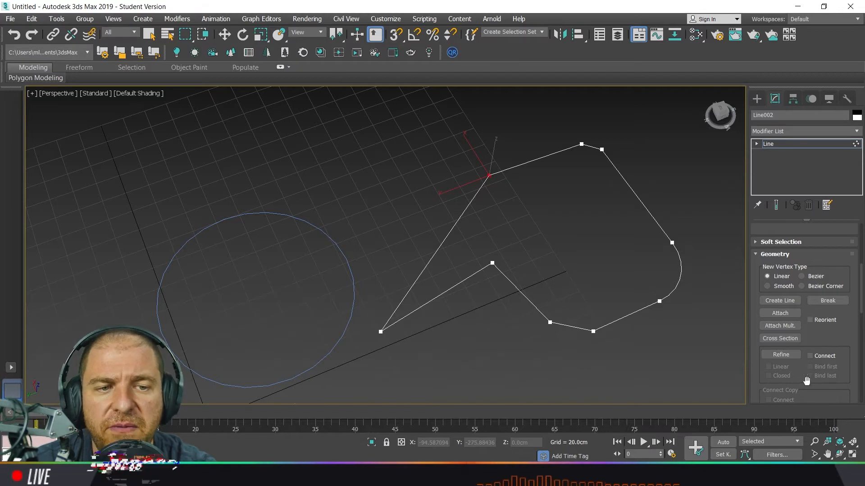
click(832, 303)
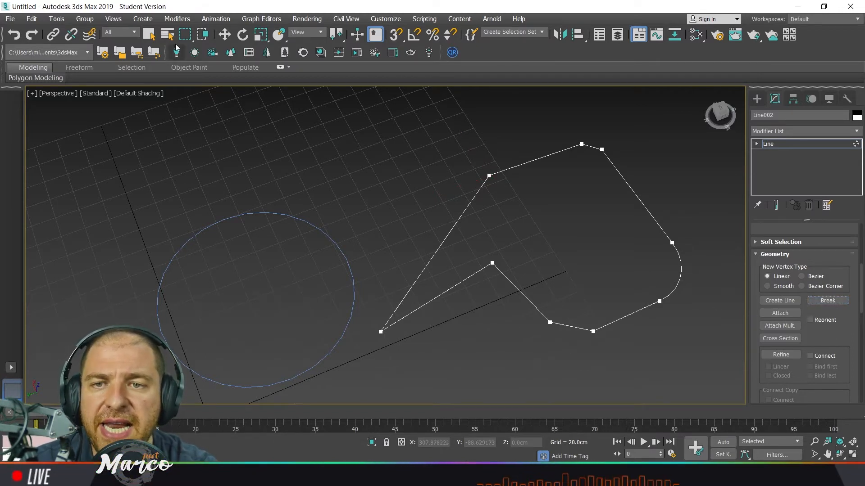
Move one broken end vertex down and left to open a gap, and nudge the other end slightly.
click(224, 36)
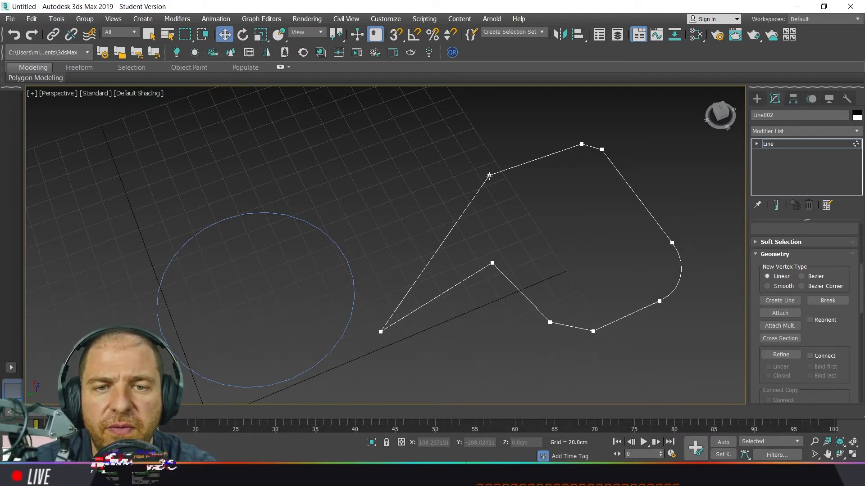
click(489, 175)
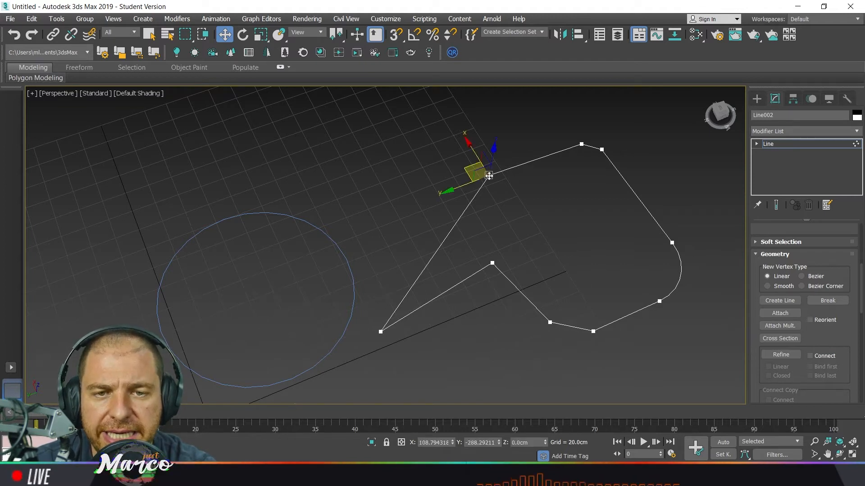
drag(463, 167, 410, 192)
click(490, 176)
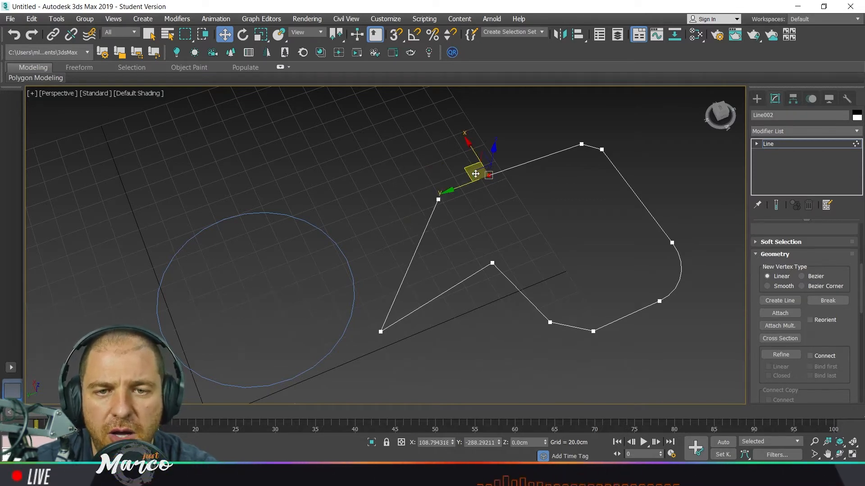
mouse_move(467, 168)
mouse_down()
mouse_move(470, 142)
mouse_move(481, 150)
mouse_move(469, 165)
mouse_up()
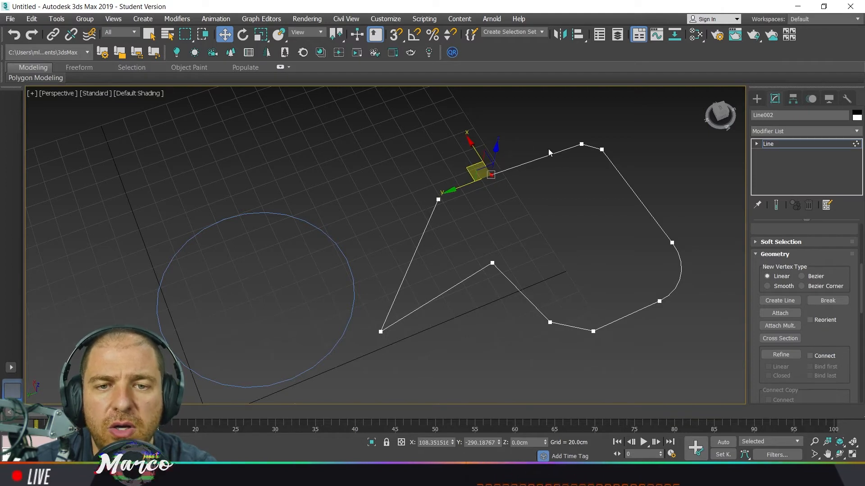
Move the left open end vertex further left and the right open end vertex slightly upward.
click(438, 199)
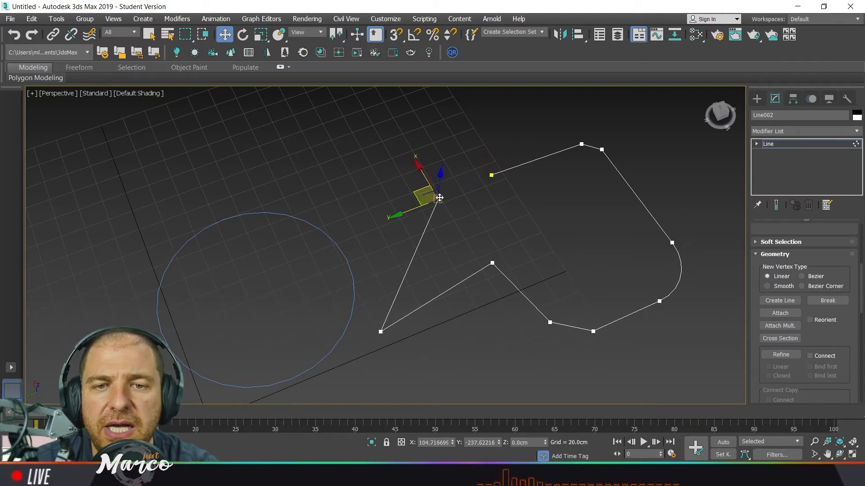
drag(414, 190, 376, 183)
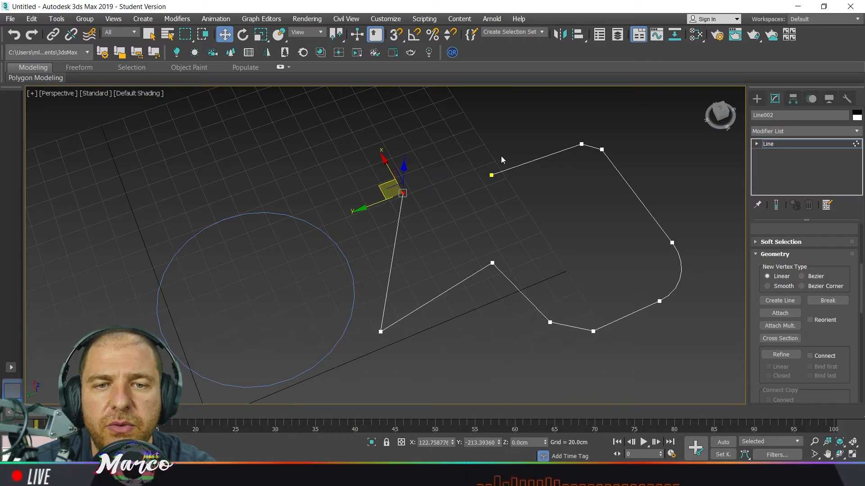
click(491, 176)
drag(486, 171, 497, 155)
Select both open end vertices and move them together down and to the right.
drag(409, 207, 397, 215)
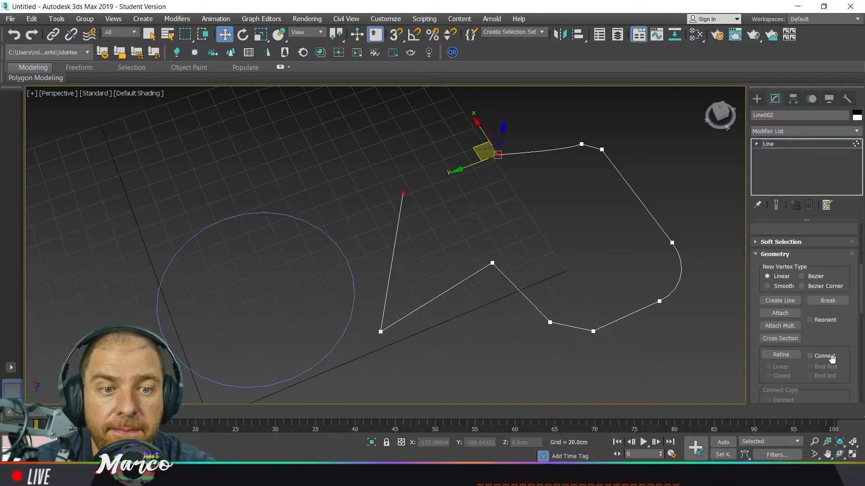
scroll(831, 358, down, 3)
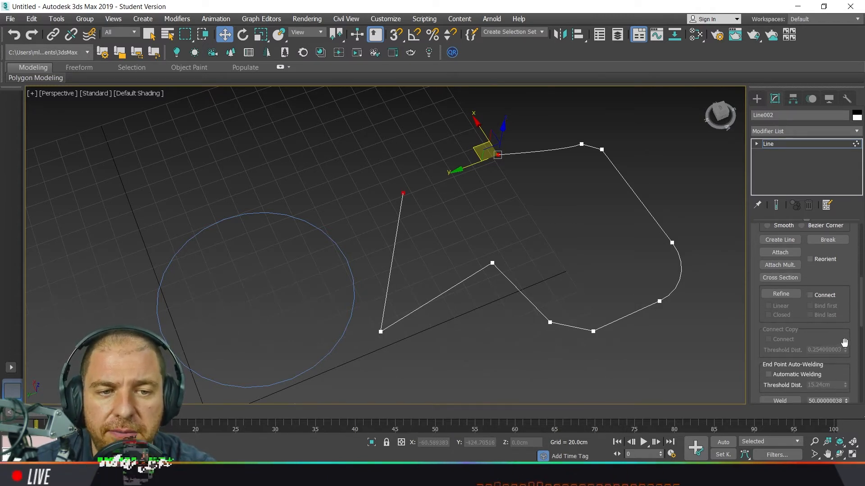
drag(844, 342, 834, 309)
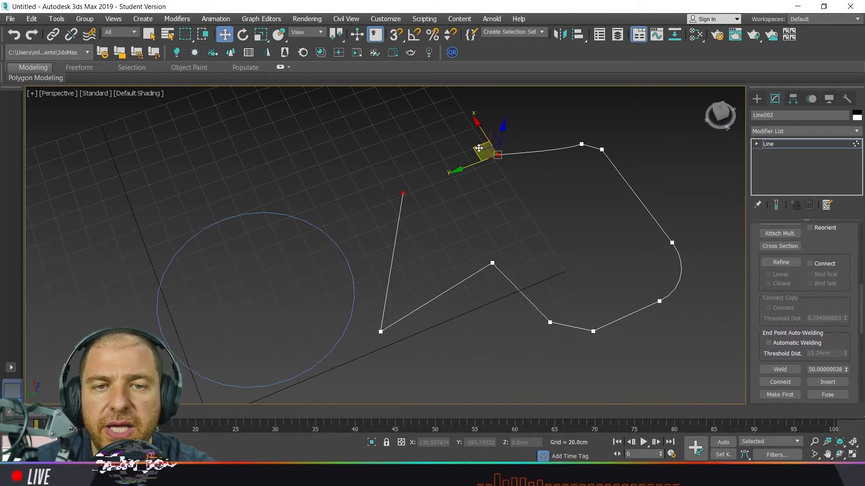
drag(475, 147, 516, 176)
scroll(847, 337, down, 3)
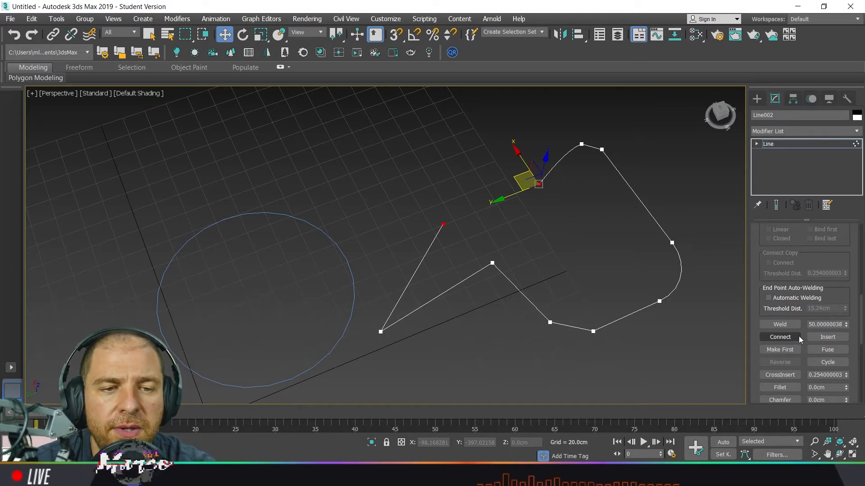
Move the left open end vertex up and left, and connect it to the other open end with Connect.
click(443, 224)
drag(424, 214, 407, 167)
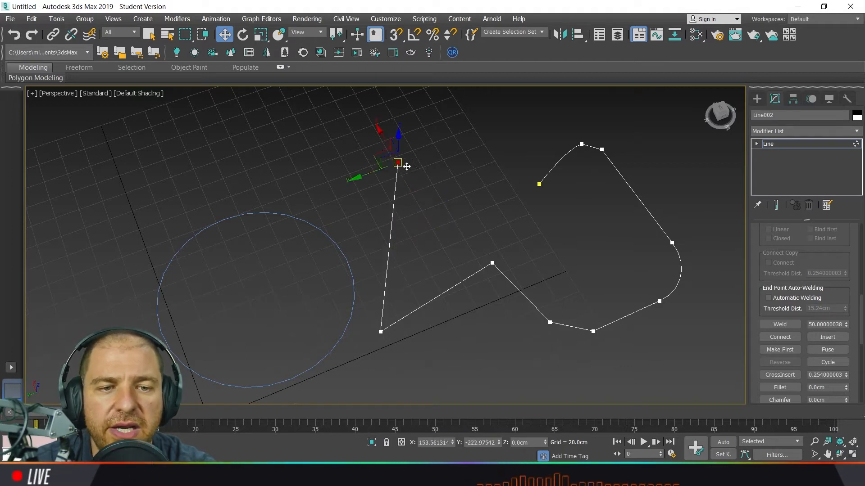
click(779, 337)
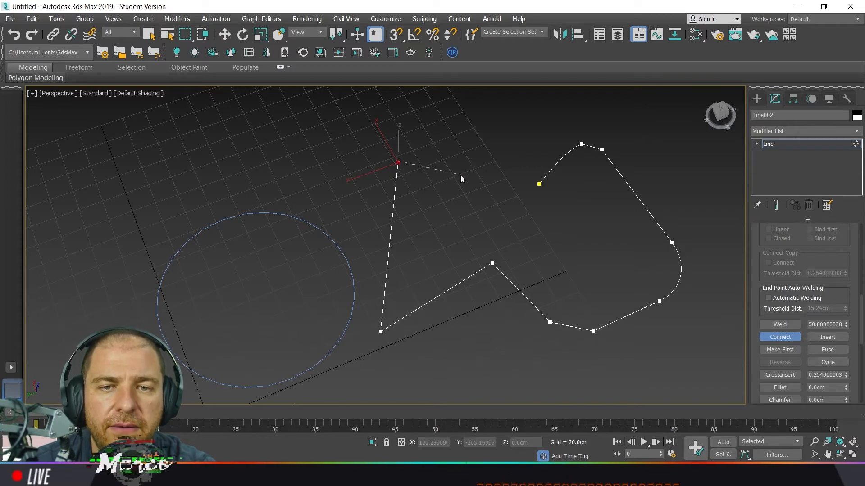
drag(524, 182, 539, 183)
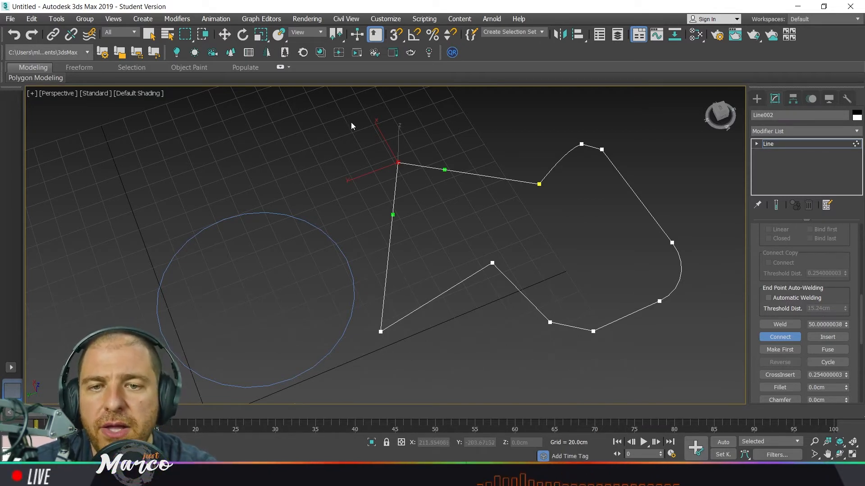
Examine the vertex types and vertex tools available for the upper left vertex.
key(w)
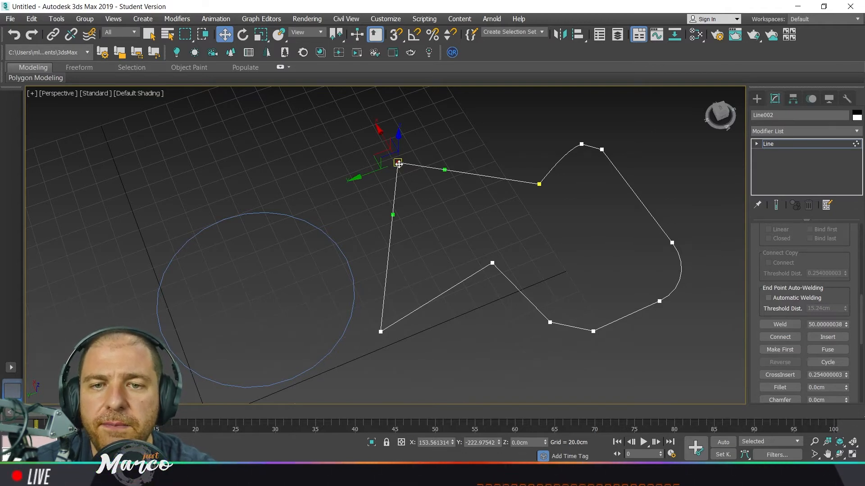
right_click(398, 164)
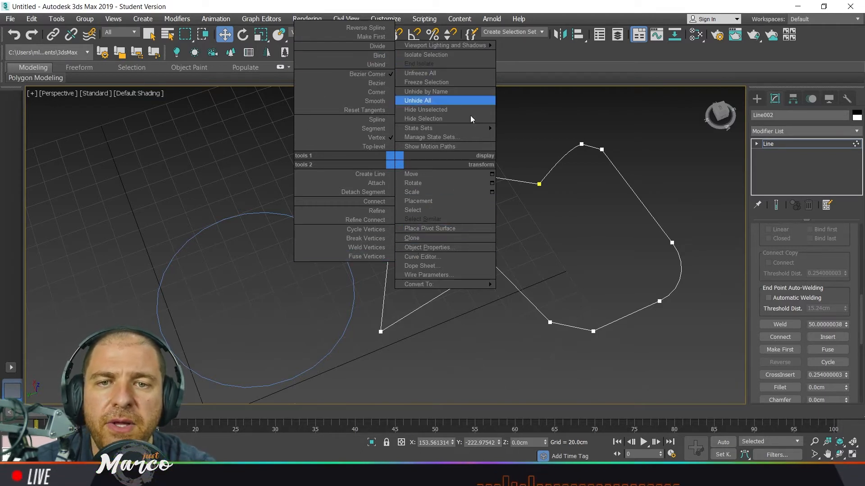
click(366, 238)
right_click(394, 161)
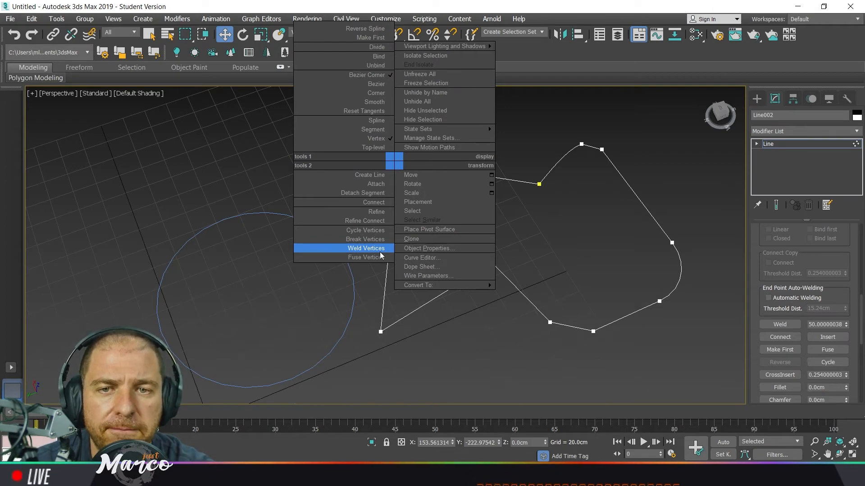
mouse_move(469, 285)
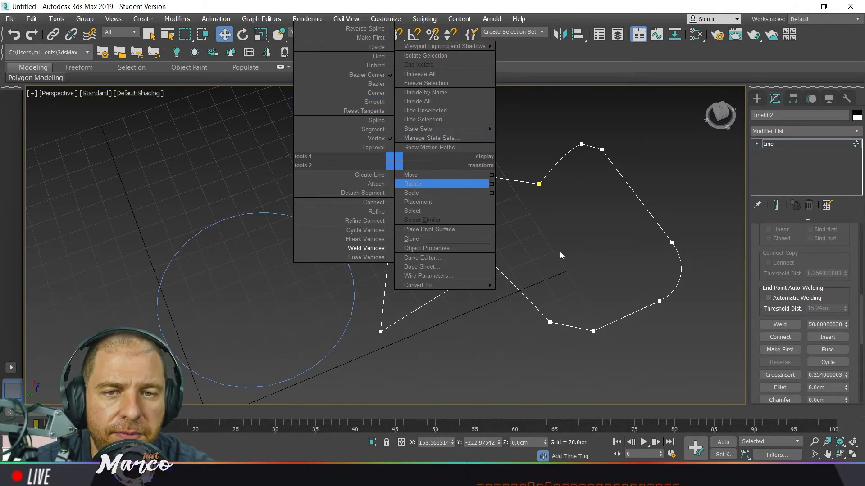
Change the lower left corner vertex to Smooth and move it up and right, level with the inner notch.
drag(415, 352, 379, 328)
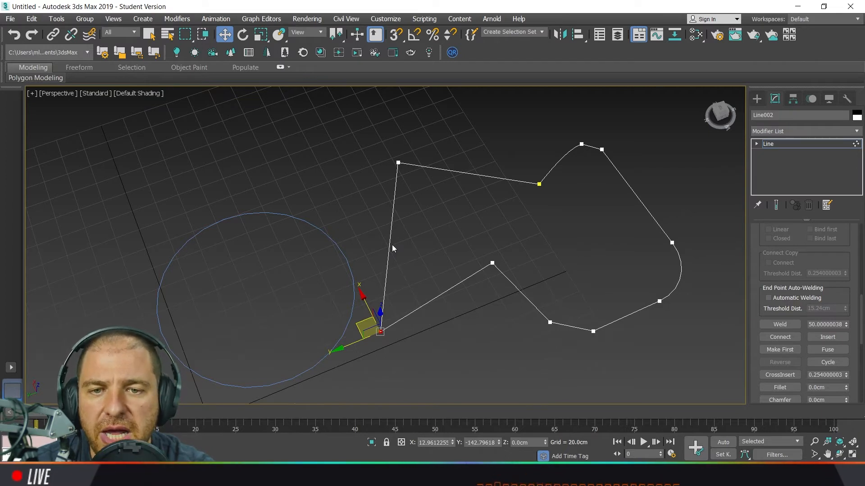
right_click(380, 333)
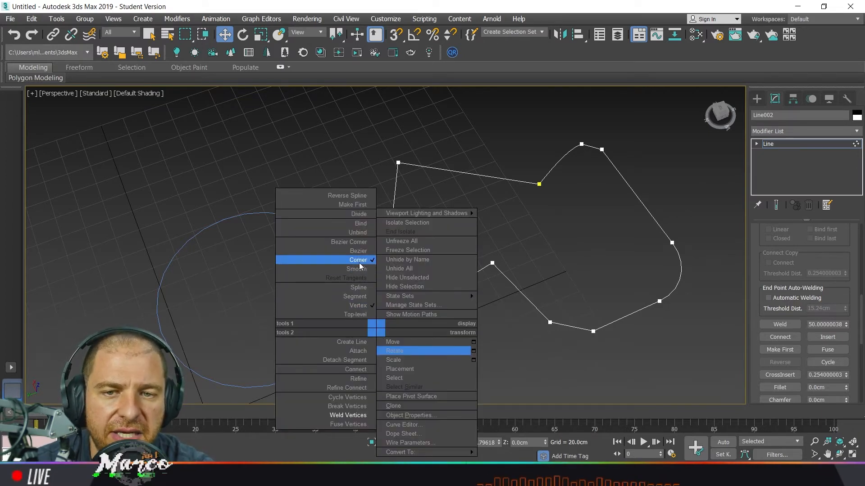
click(350, 273)
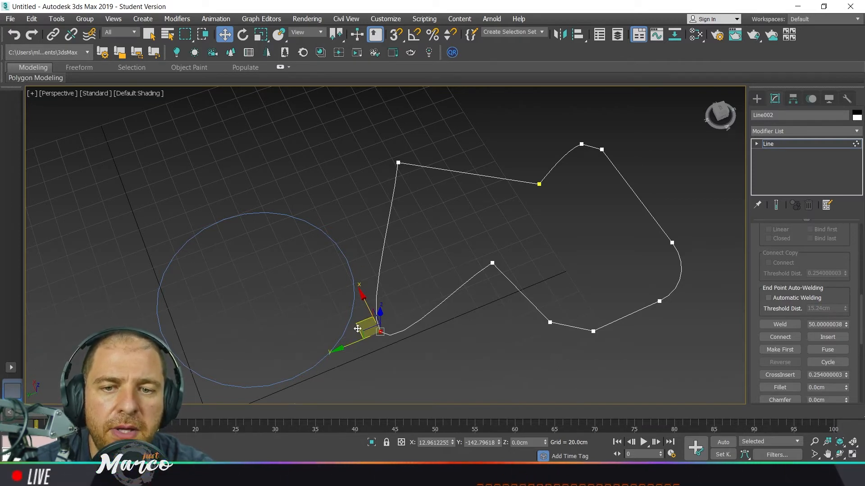
drag(373, 326, 396, 227)
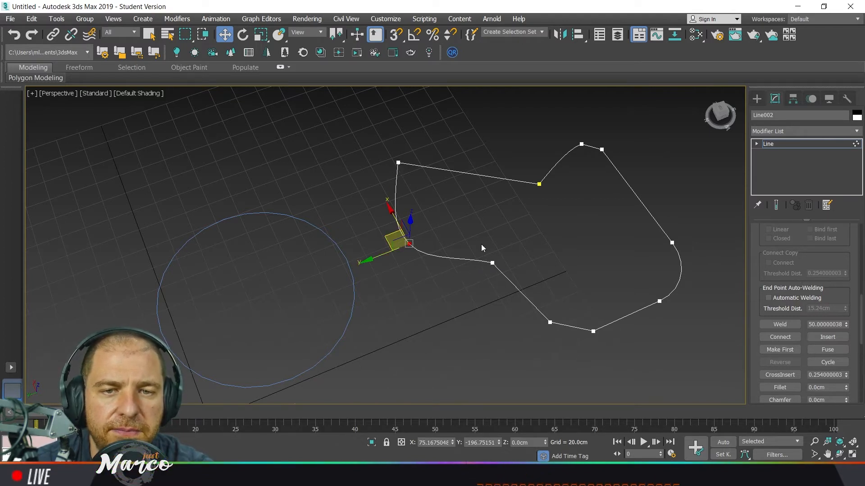
Change the upper left vertex to Bezier, shift it slightly down and left, and tilt its tangent handles to round the curve.
drag(441, 139, 417, 163)
drag(379, 184, 380, 183)
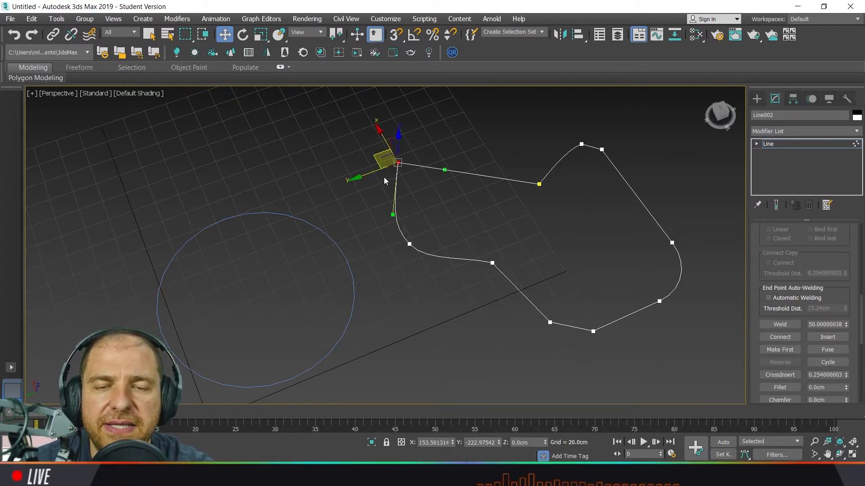
right_click(397, 163)
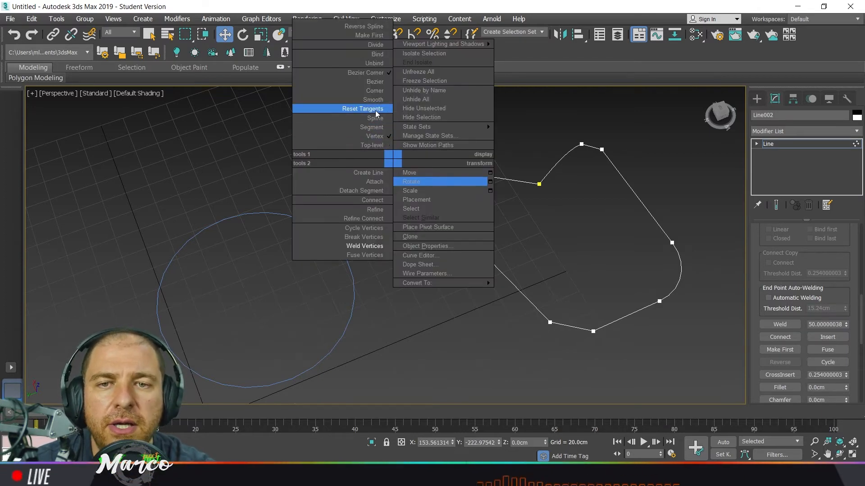
click(380, 84)
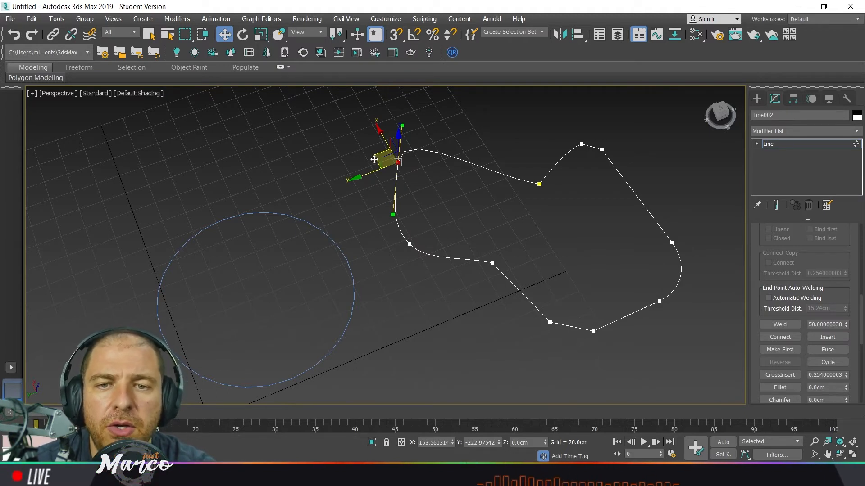
mouse_move(374, 160)
mouse_down()
mouse_move(385, 156)
mouse_move(370, 163)
mouse_up()
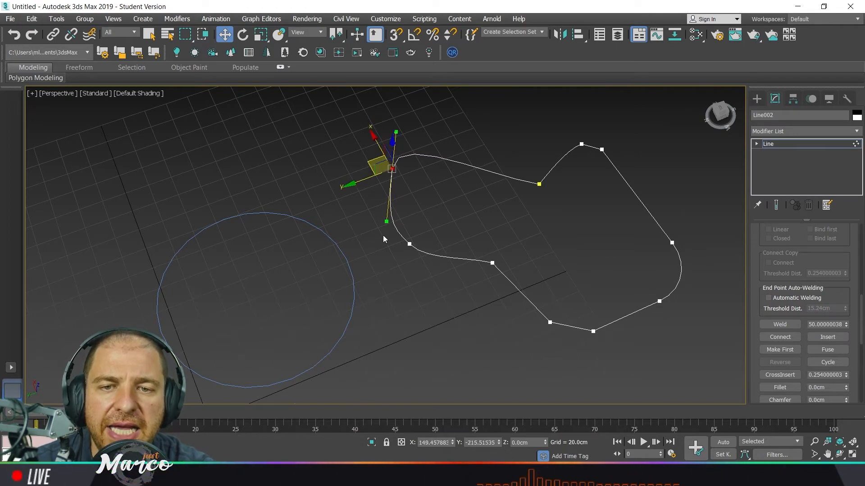
drag(387, 222, 373, 210)
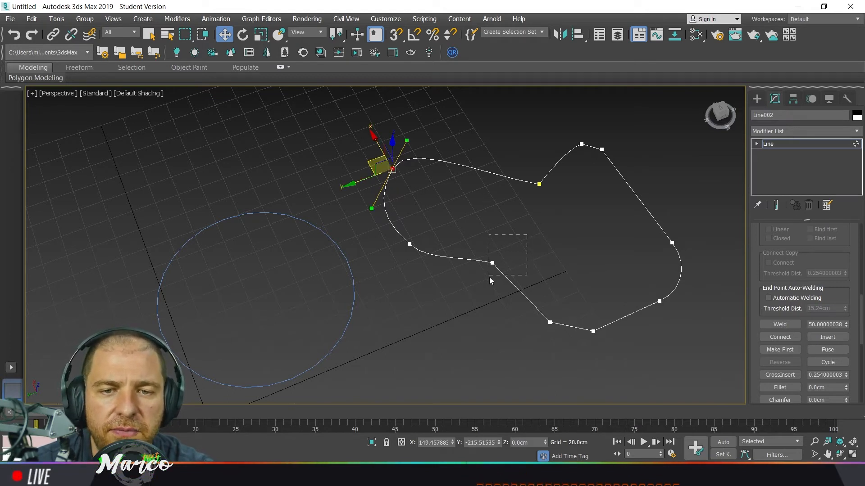
Change the inner notch vertex to Bezier Corner and pull its two tangent handles independently downward to curve both adjoining segments.
drag(490, 280, 487, 287)
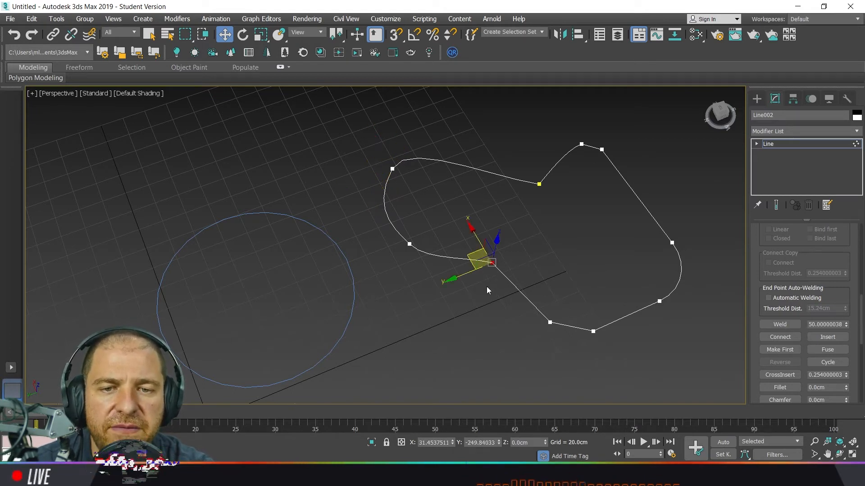
right_click(491, 259)
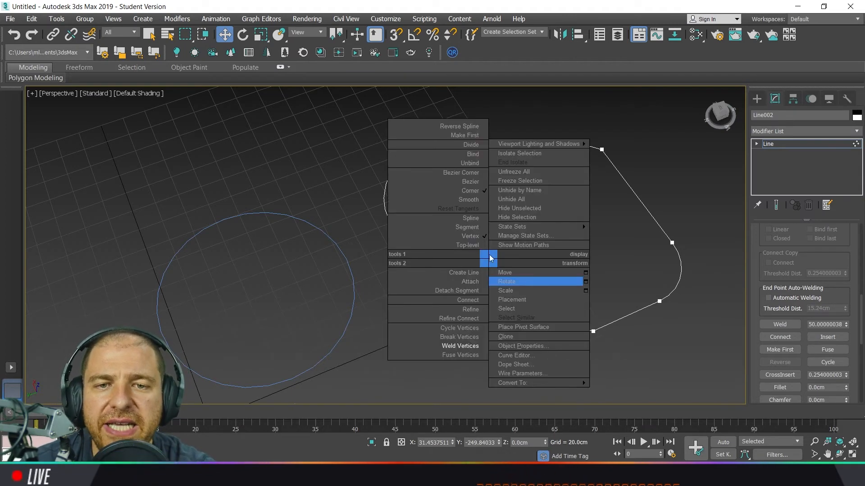
click(458, 174)
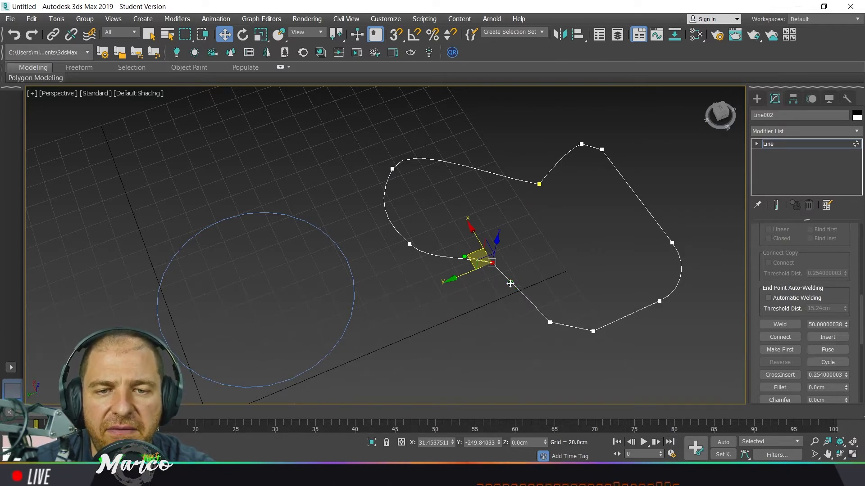
drag(511, 284, 487, 300)
drag(479, 312, 499, 299)
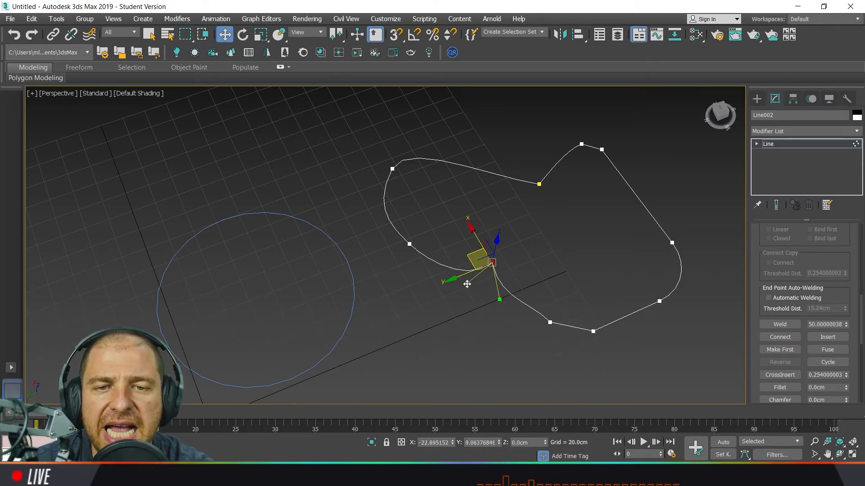
drag(461, 255, 507, 308)
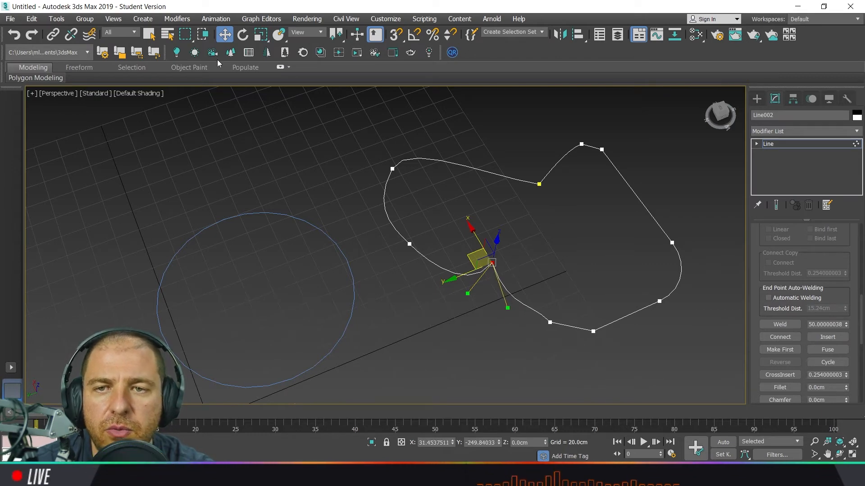
Rotate the inner notch vertex to swing its tangent handles and reshape the two adjoining curves.
click(243, 35)
drag(484, 301, 459, 290)
At segment level, delete the upper segment between the upper left vertex and the first vertex to open the spline.
click(797, 145)
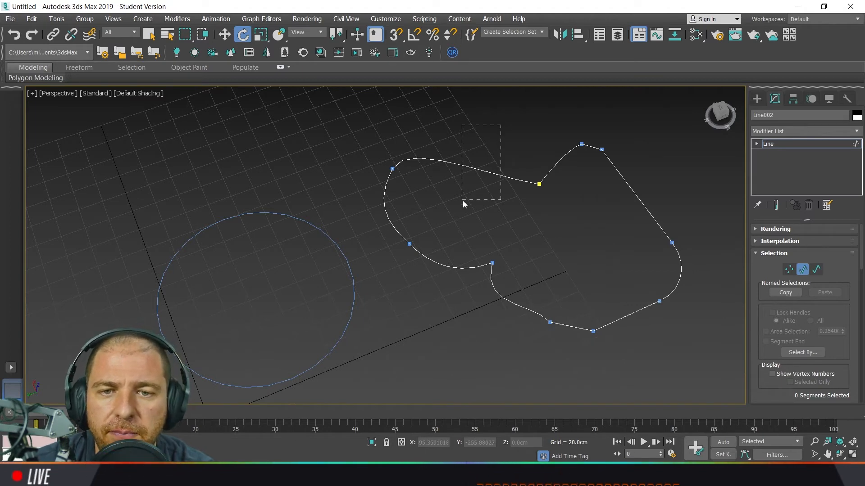
drag(463, 201, 463, 201)
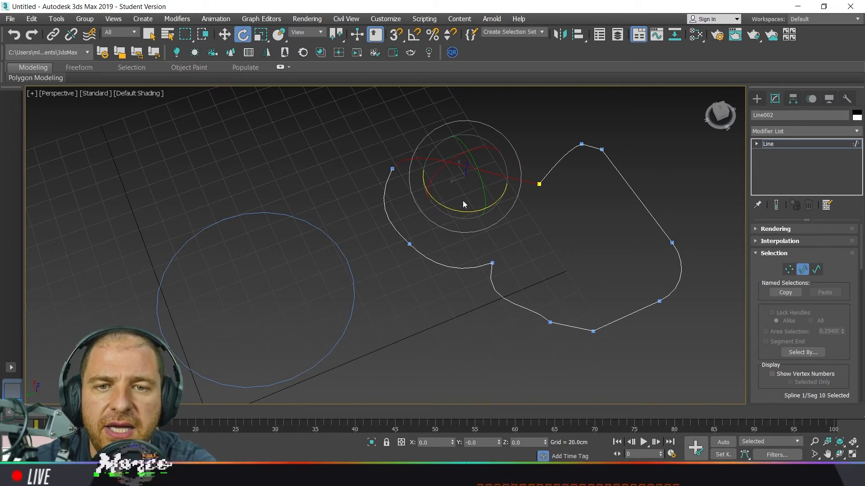
key(Delete)
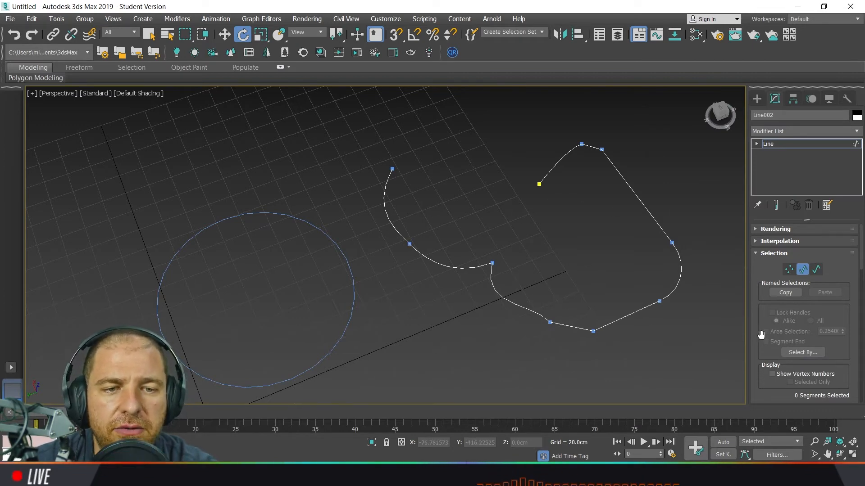
Divide the curved segment just below the inner notch with 3 new vertices.
drag(762, 336, 764, 238)
scroll(777, 305, down, 8)
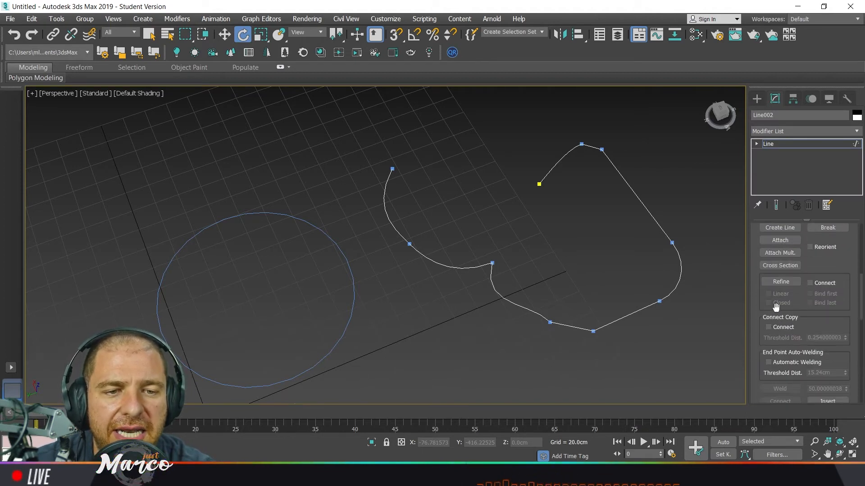
scroll(785, 322, down, 2)
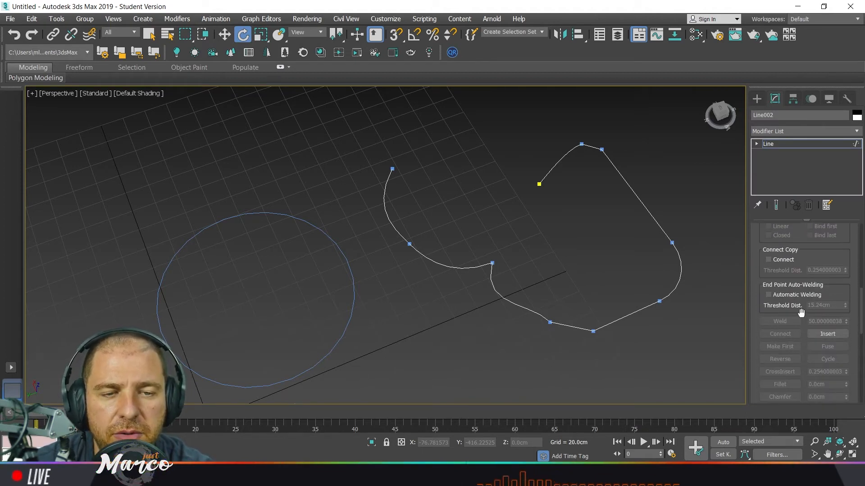
scroll(802, 275, down, 3)
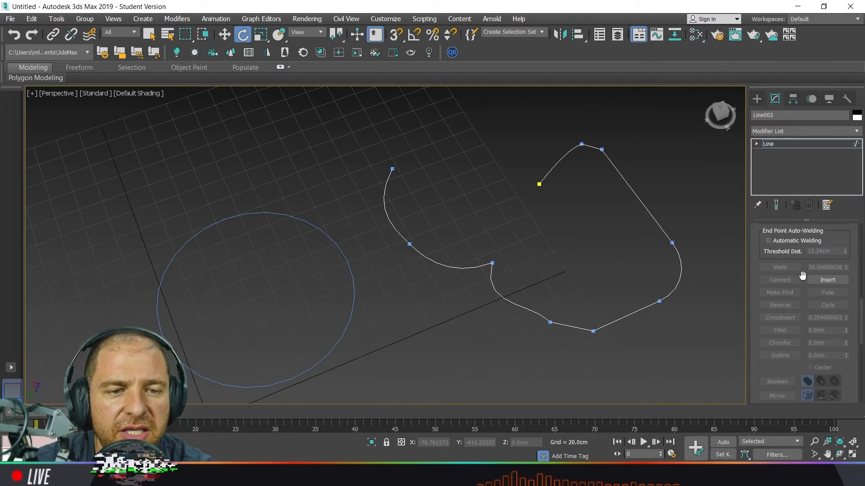
scroll(802, 276, down, 7)
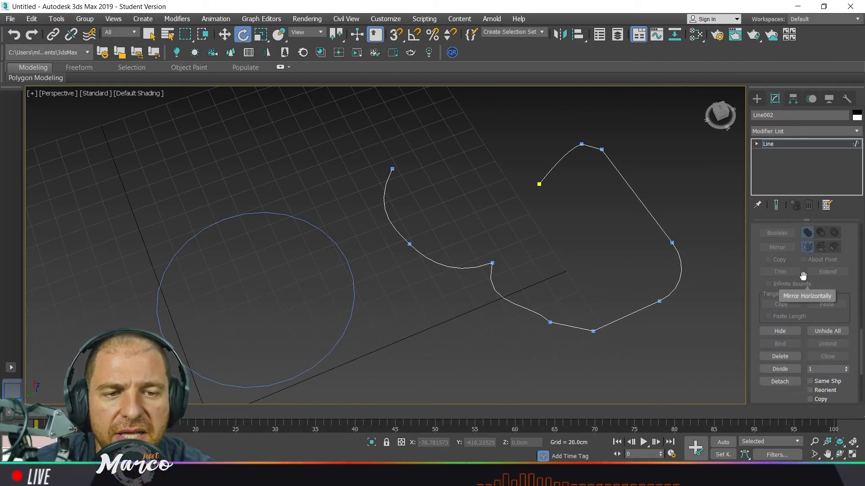
scroll(802, 277, down, 1)
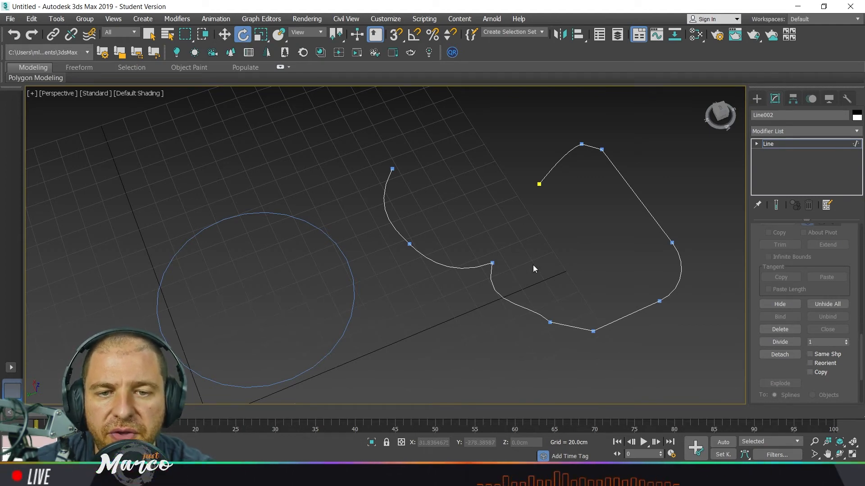
drag(536, 271, 498, 315)
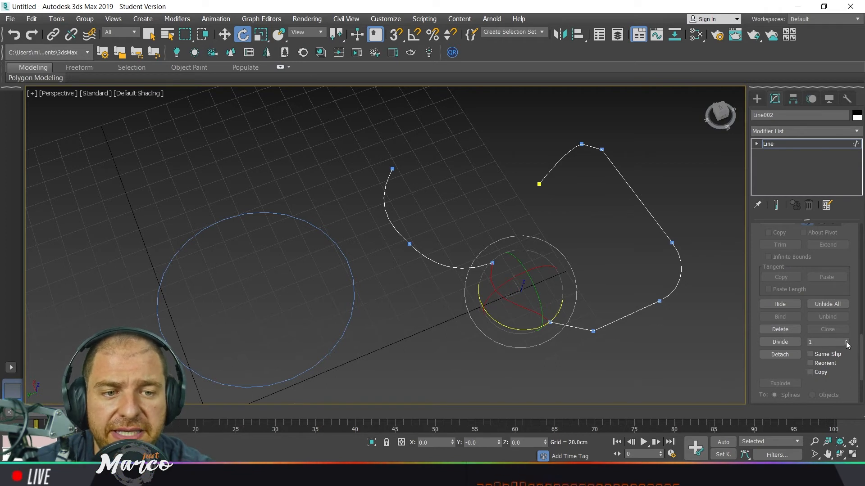
click(788, 342)
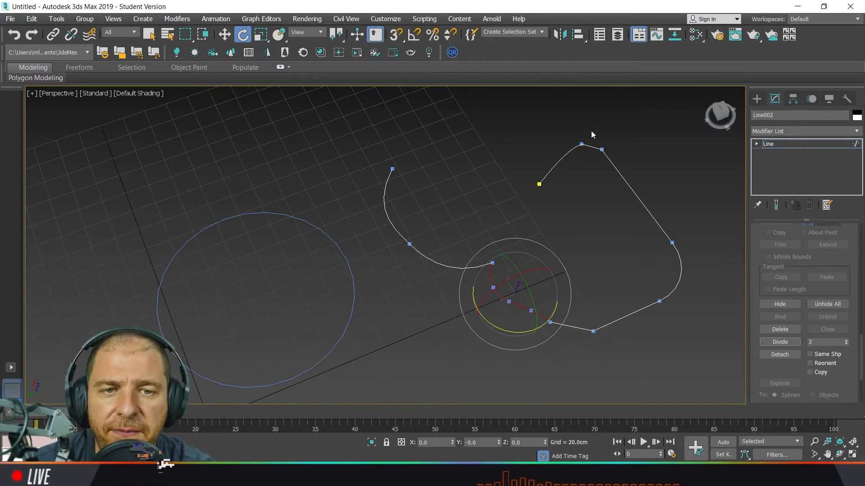
Divide the short top segment and the long straight segment beside it together, with 3 new vertices each.
drag(588, 166, 588, 168)
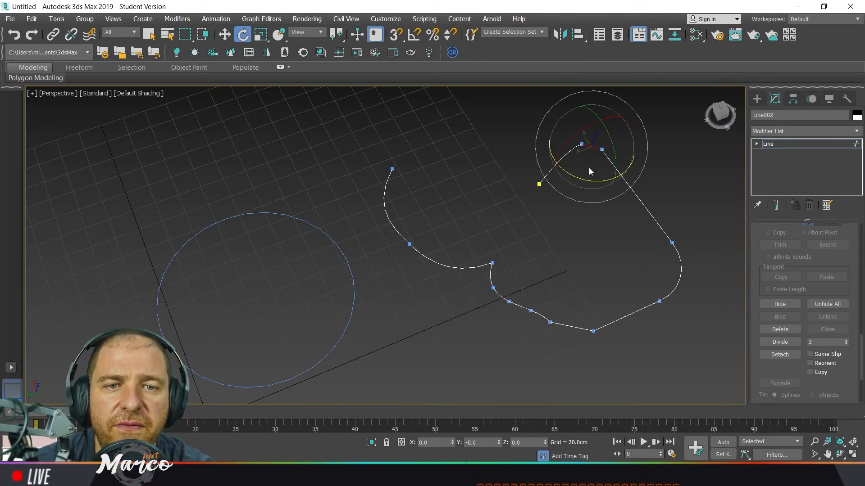
drag(611, 223, 611, 224)
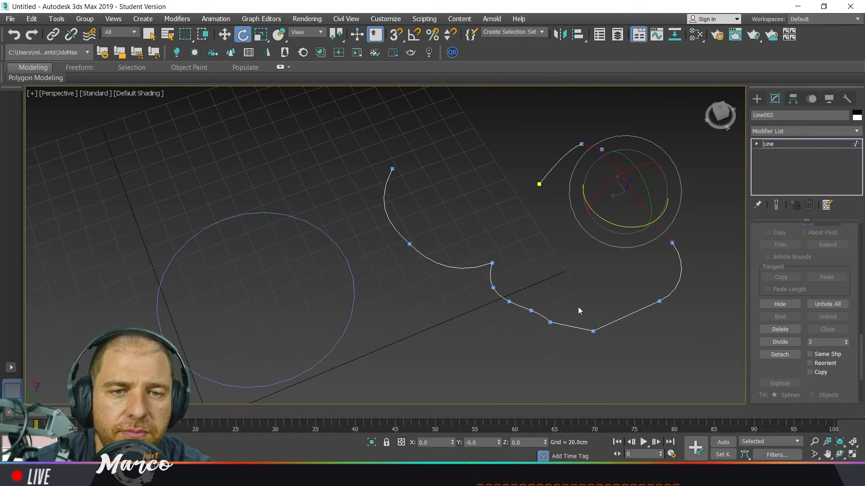
scroll(590, 189, up, 4)
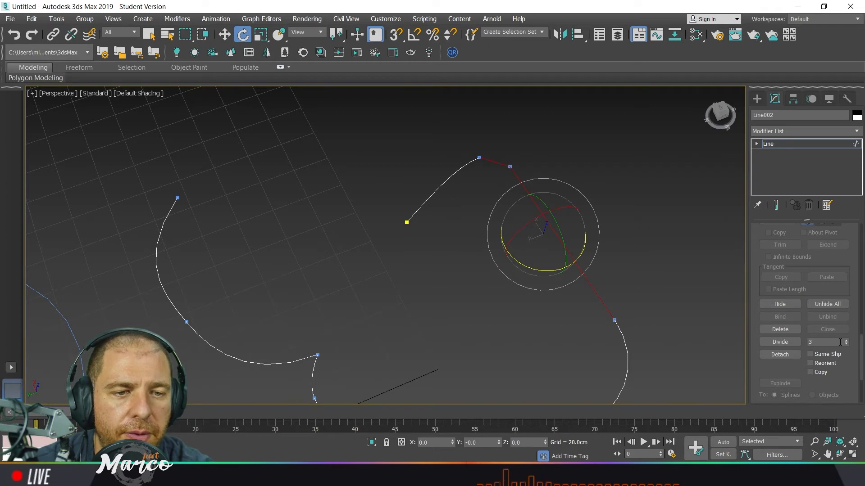
click(786, 342)
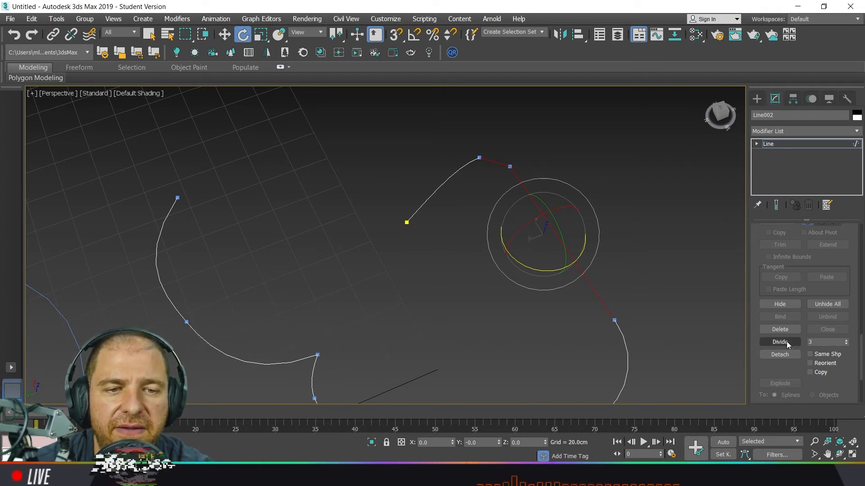
click(788, 345)
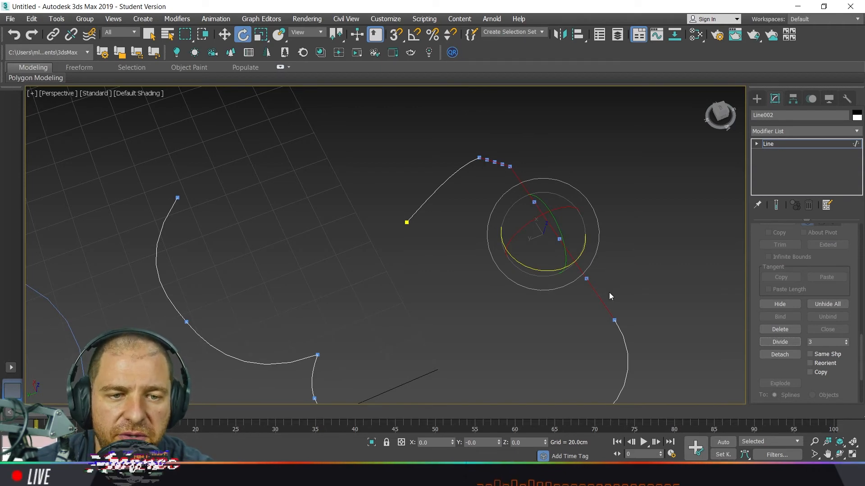
At spline level, Outline the whole open spline slightly inward into a thin closed double contour, and leave sub-object editing.
middle_drag(610, 296, 624, 237)
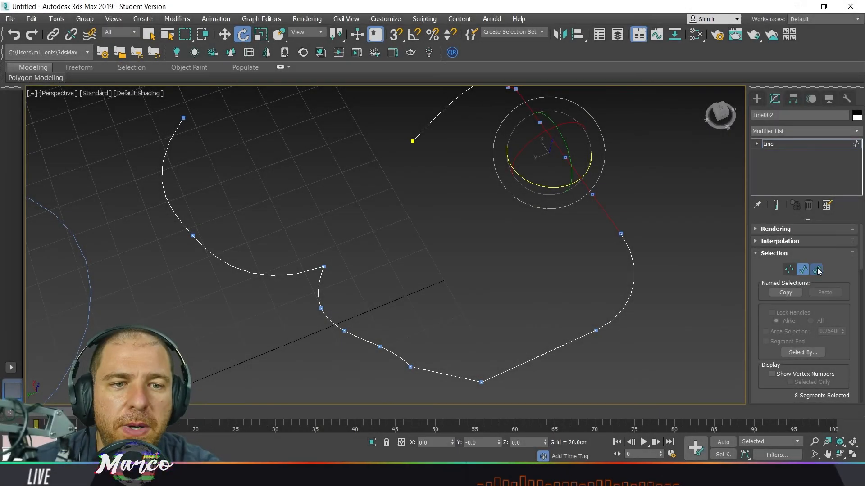
click(816, 269)
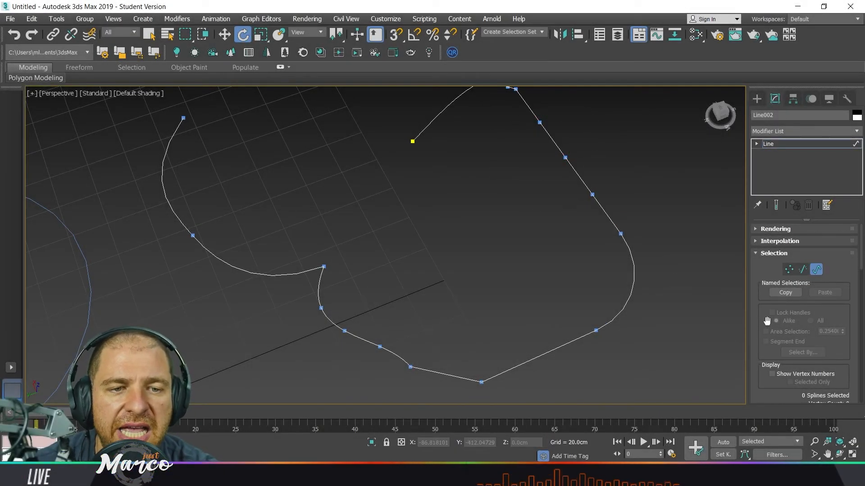
scroll(796, 345, down, 5)
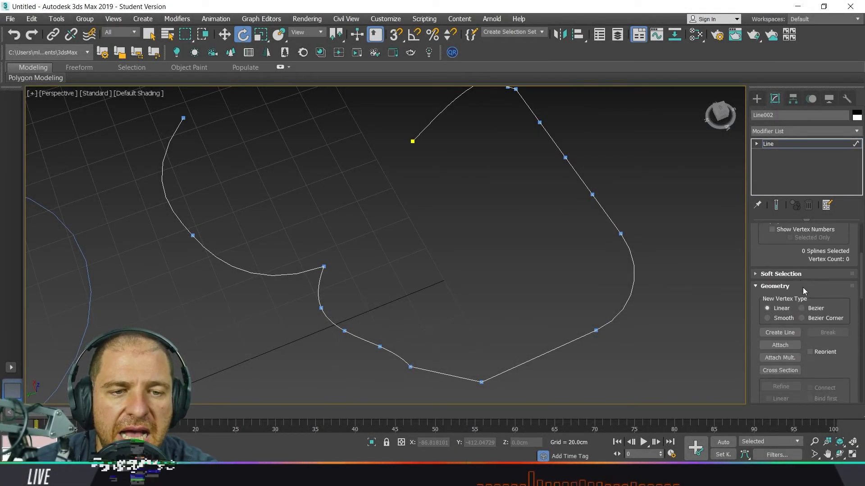
scroll(821, 288, down, 3)
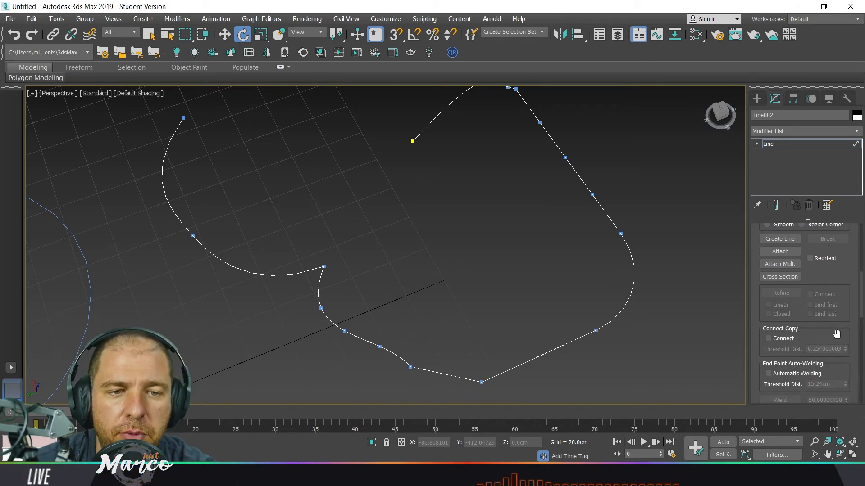
scroll(836, 333, down, 5)
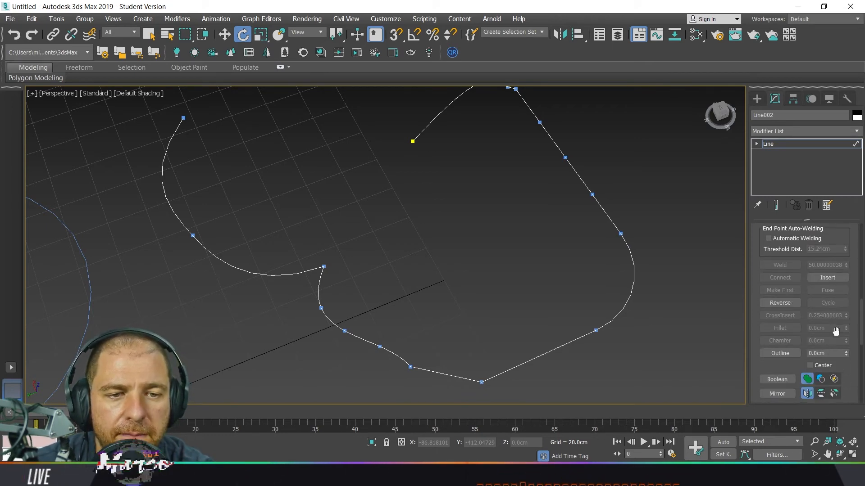
scroll(836, 331, down, 2)
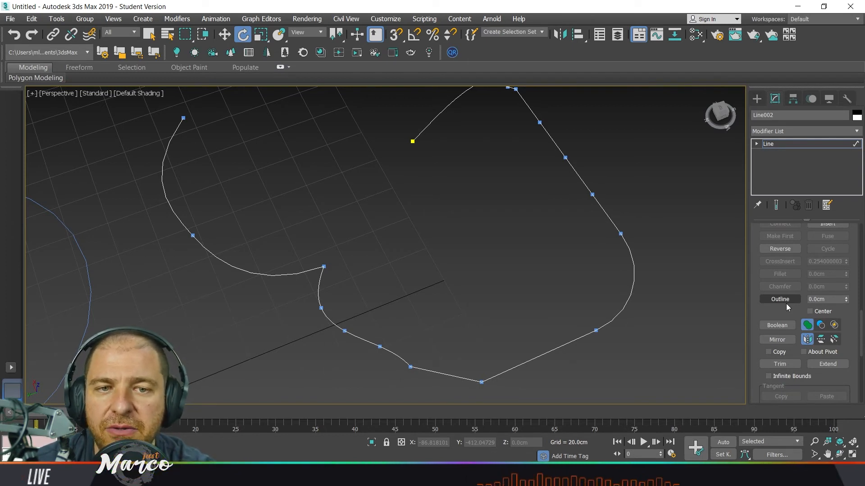
click(786, 301)
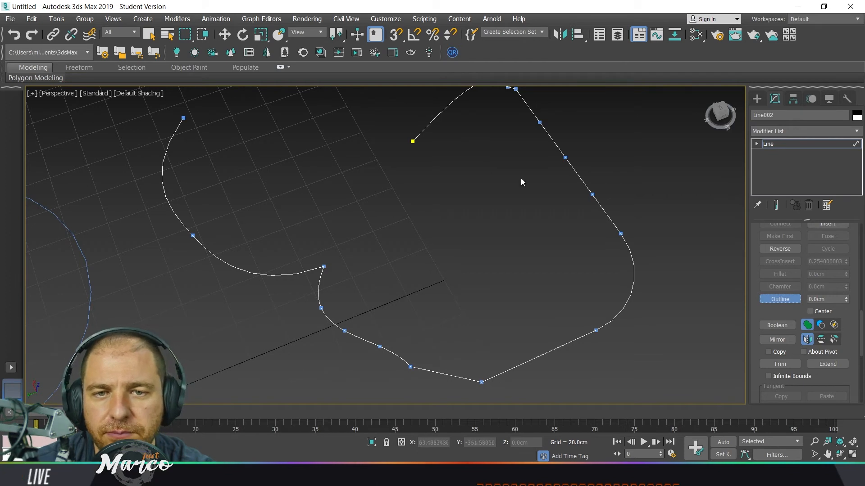
click(436, 116)
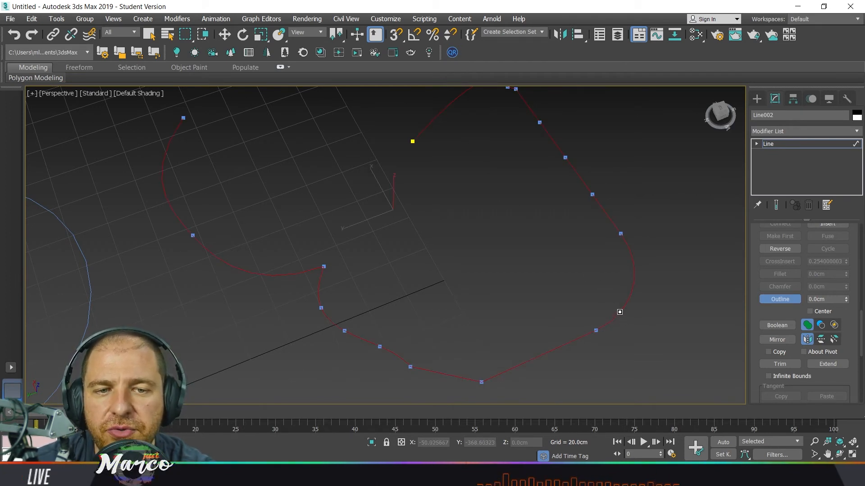
mouse_move(619, 311)
mouse_down()
mouse_move(606, 303)
mouse_move(624, 326)
mouse_move(599, 298)
mouse_move(617, 321)
mouse_up()
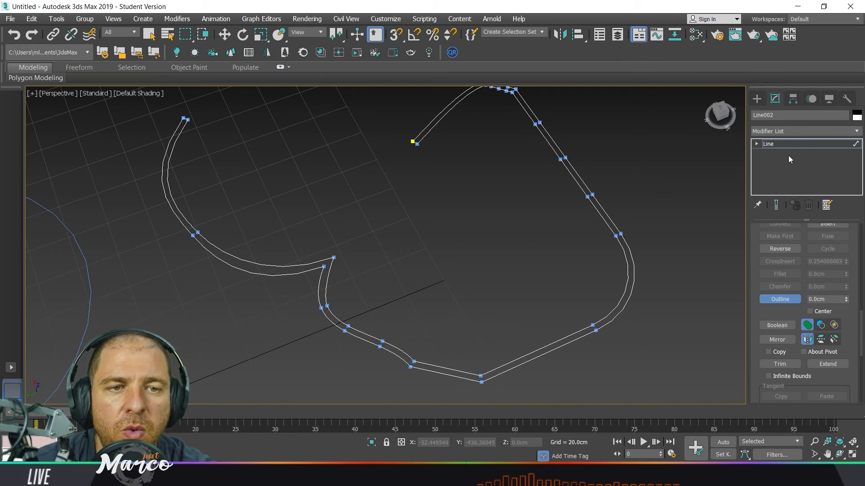
click(790, 143)
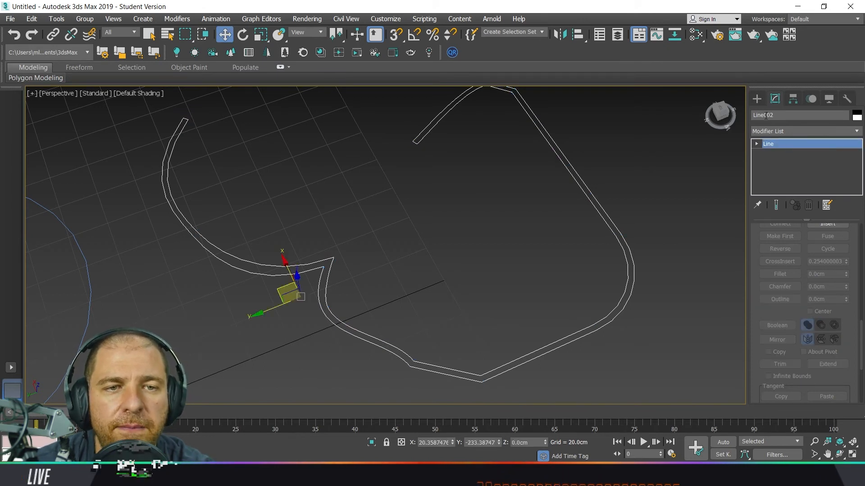
Draw a new closed four-sided Line with corner vertices in the empty area beside the outlined shape.
middle_drag(550, 258, 506, 262)
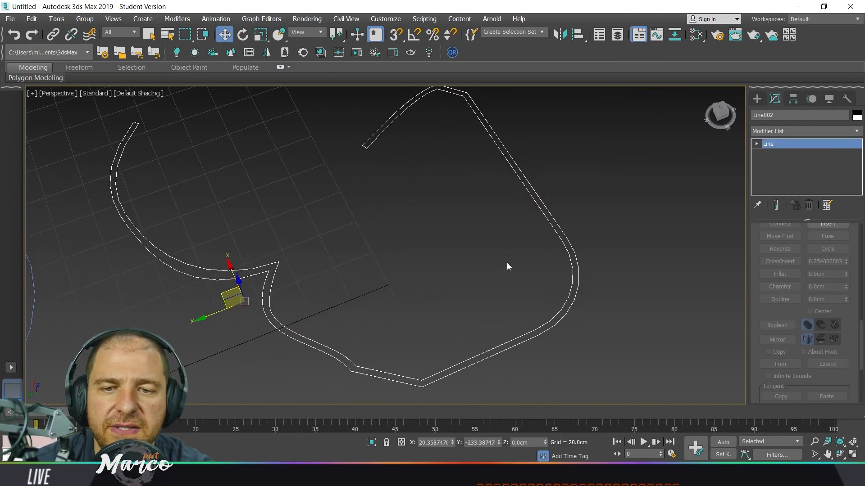
scroll(507, 263, down, 3)
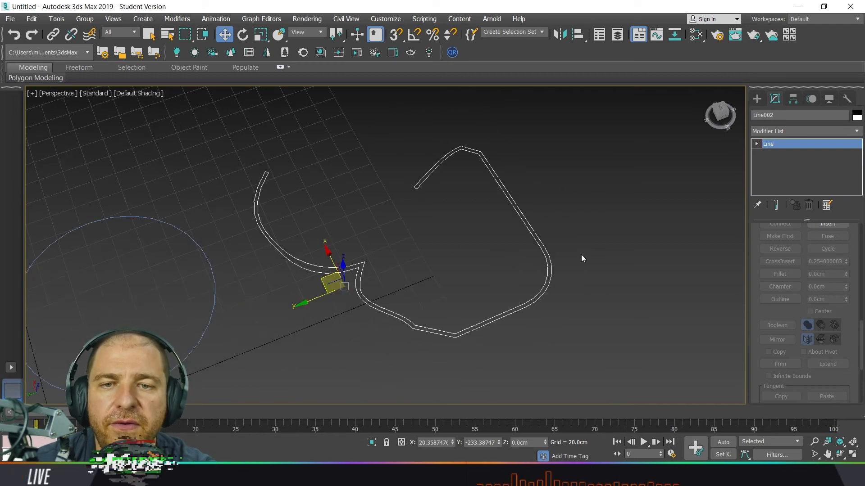
click(757, 100)
click(783, 172)
middle_drag(651, 234, 472, 253)
click(470, 207)
click(474, 287)
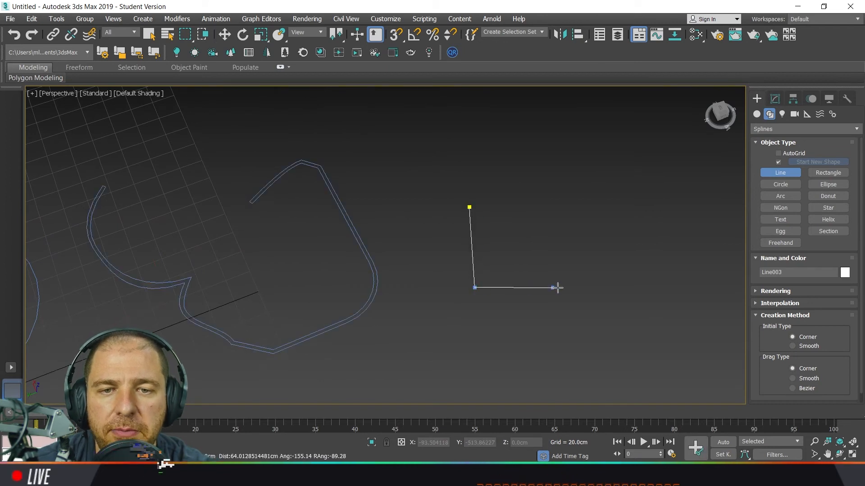
click(598, 290)
click(613, 157)
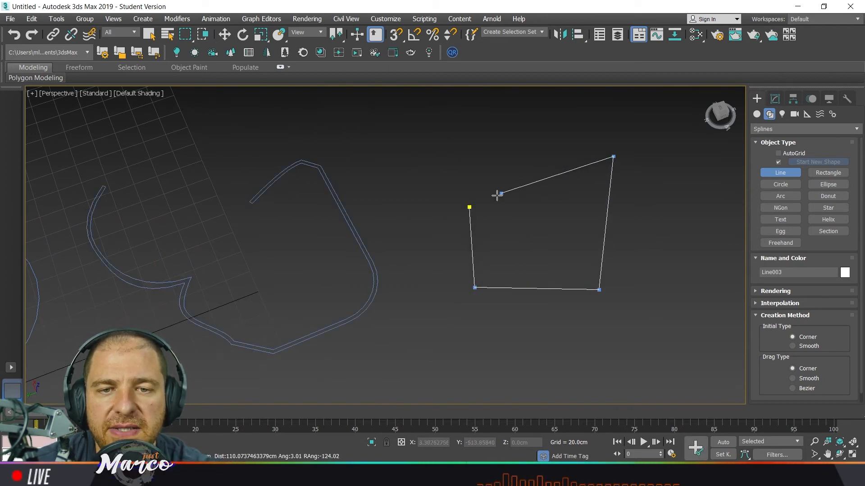
click(470, 207)
click(419, 275)
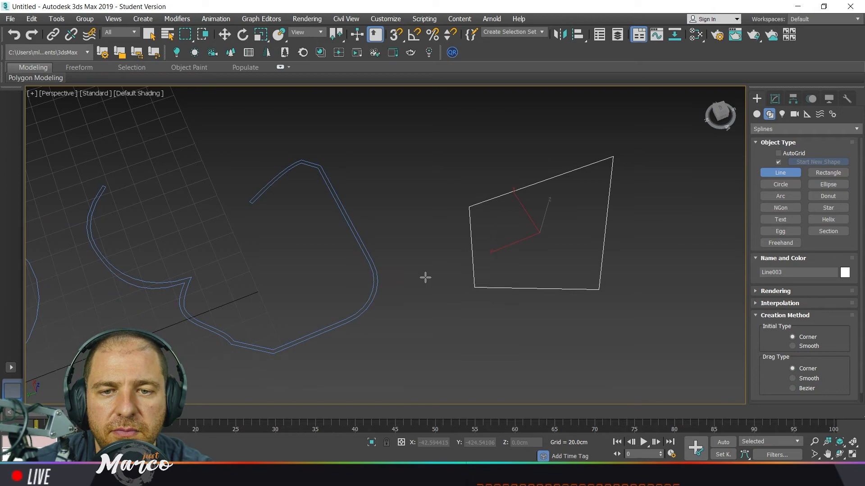
At spline level, use Outline on the four-sided shape to create three progressively larger nested contours around it.
click(775, 99)
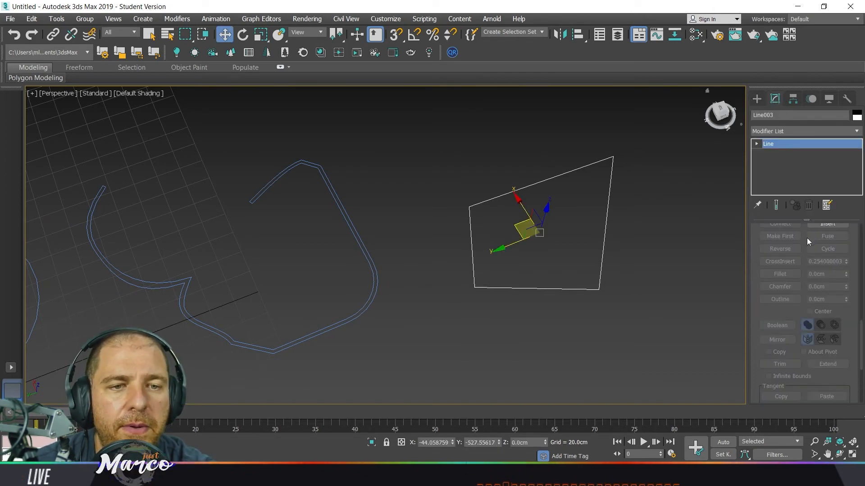
scroll(815, 270, up, 15)
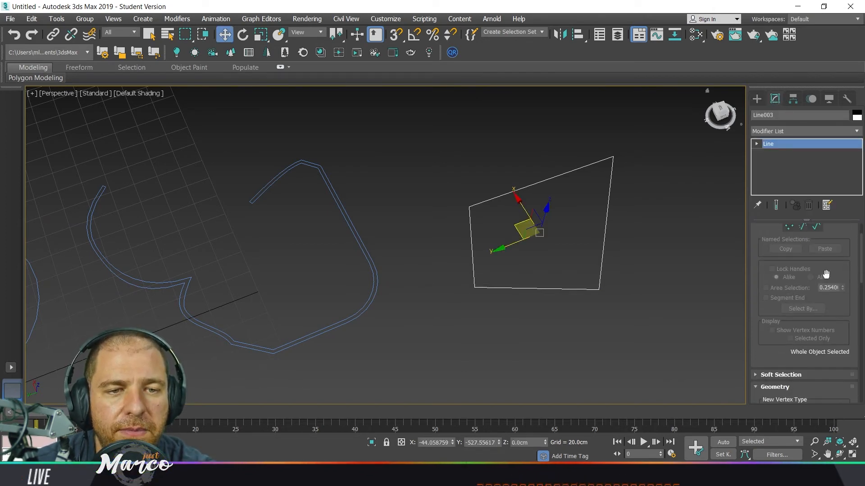
scroll(825, 274, up, 3)
click(818, 266)
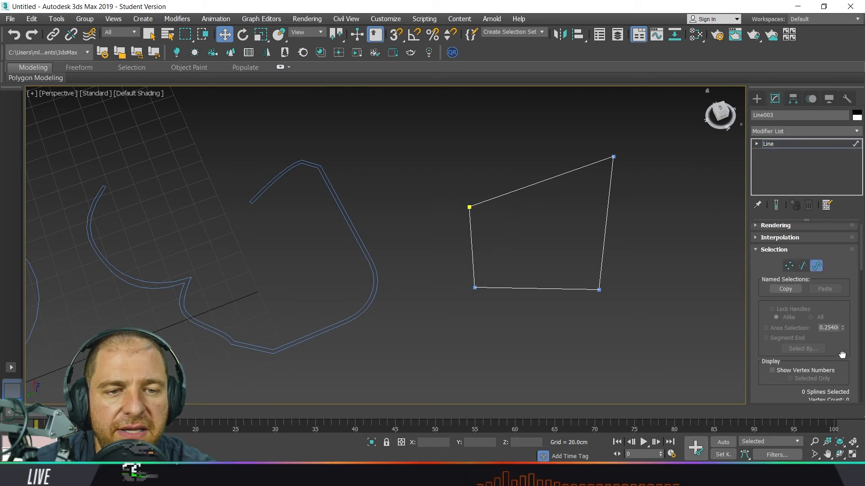
scroll(842, 355, down, 8)
scroll(810, 288, down, 3)
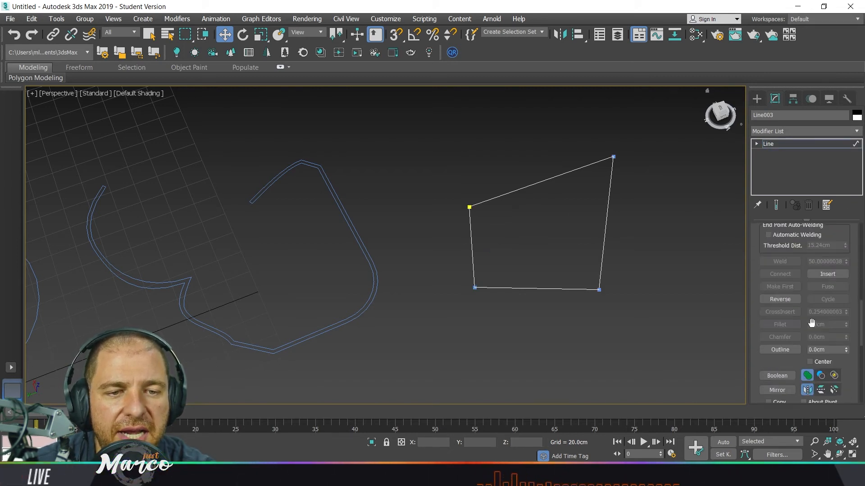
click(788, 324)
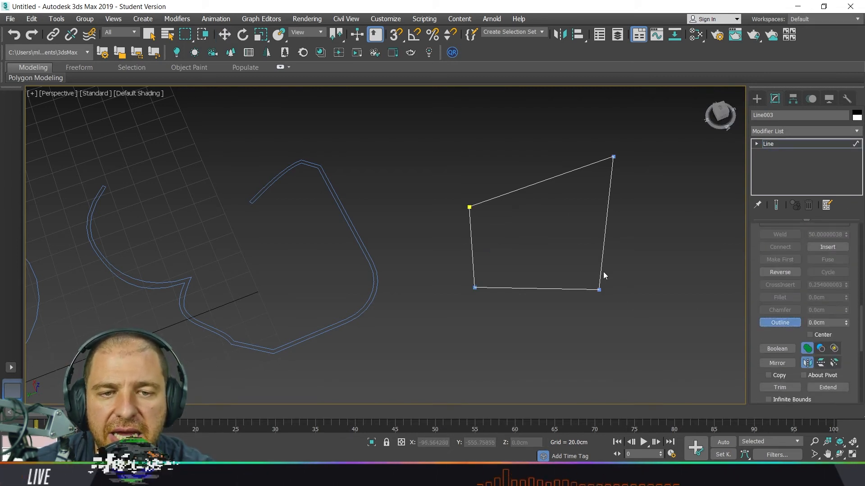
drag(600, 275, 643, 278)
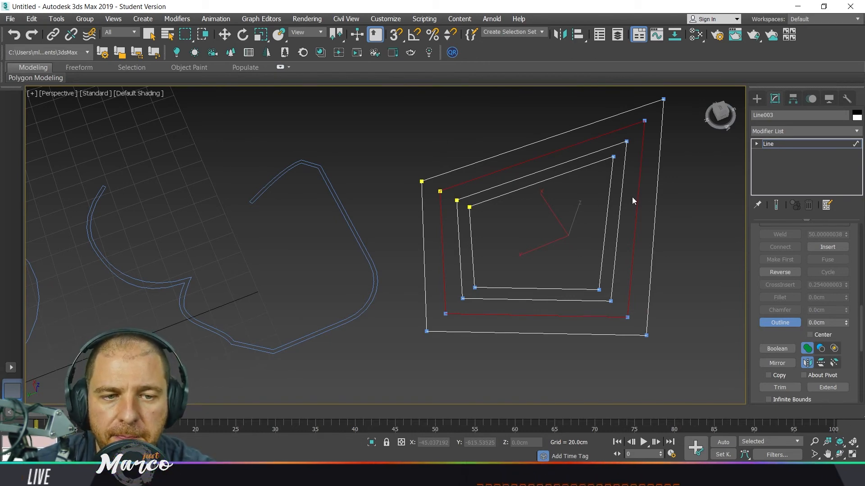
Mirror the selected contour horizontally, and mirror it again to restore its original orientation.
scroll(784, 335, down, 3)
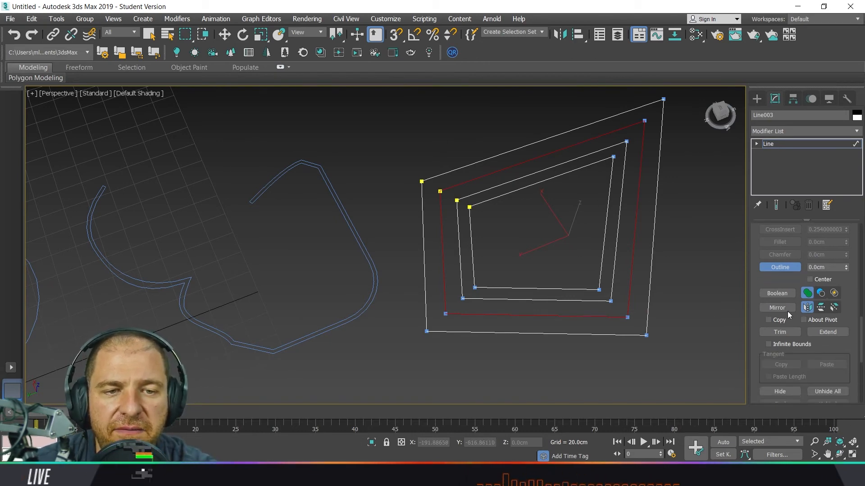
click(788, 311)
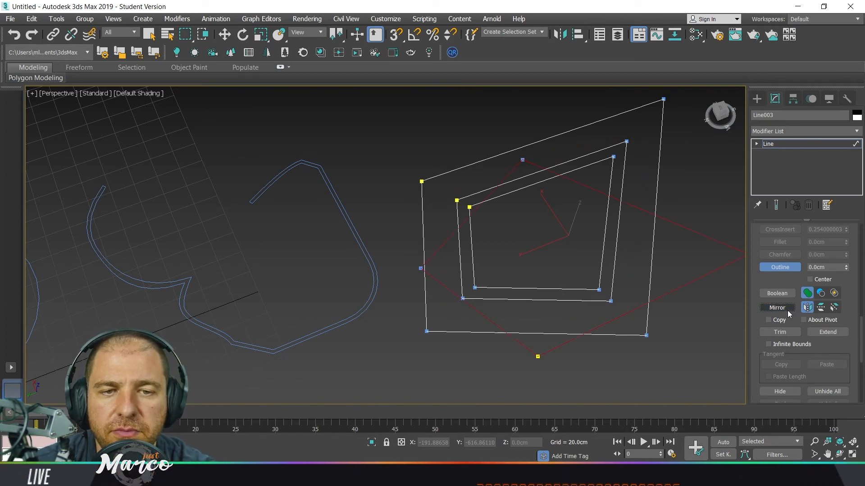
click(788, 311)
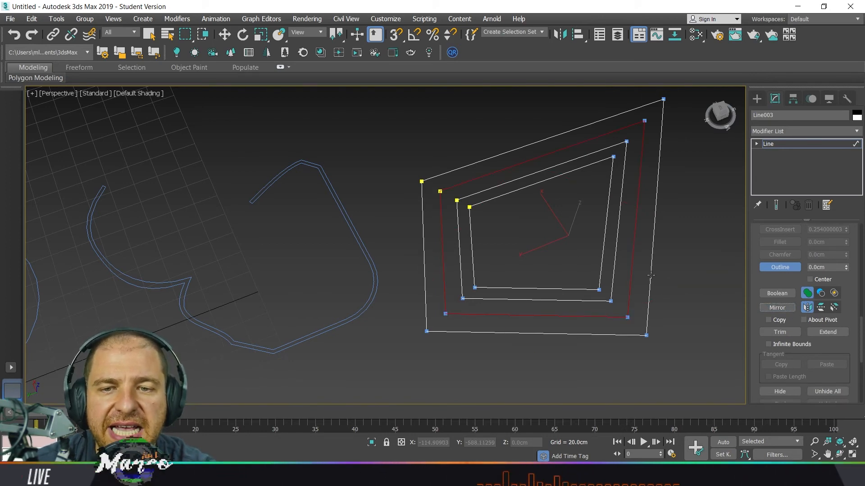
Try mirroring the selected contour vertically and in both directions, reversing each mirror.
alt+middle_drag(634, 284, 603, 276)
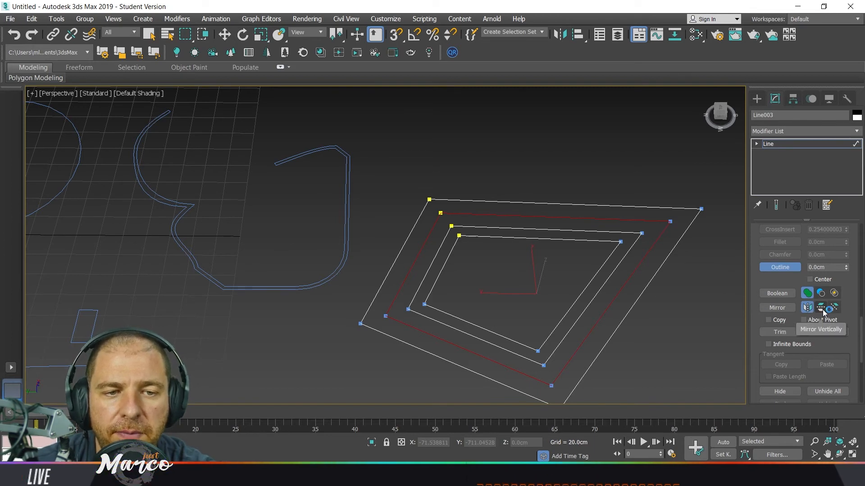
click(821, 308)
click(784, 308)
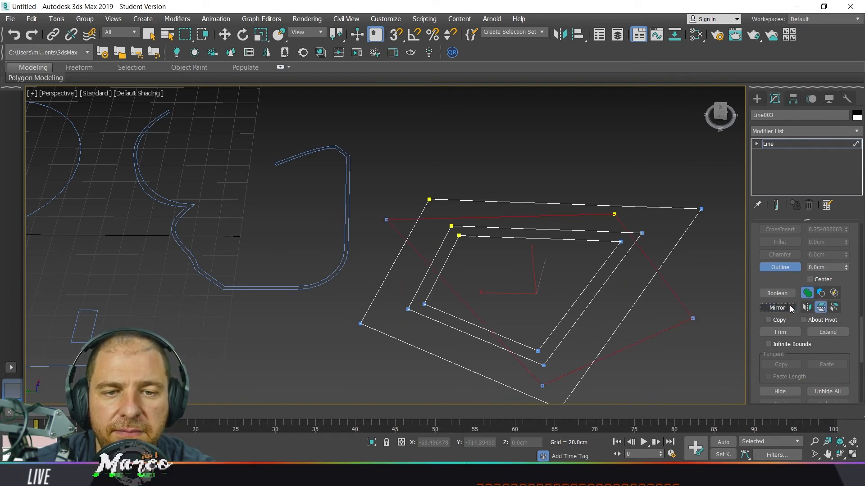
click(835, 308)
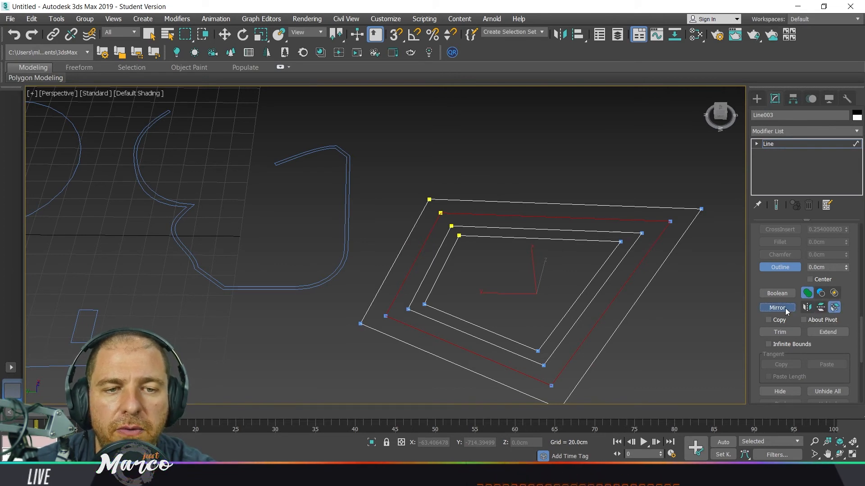
click(785, 309)
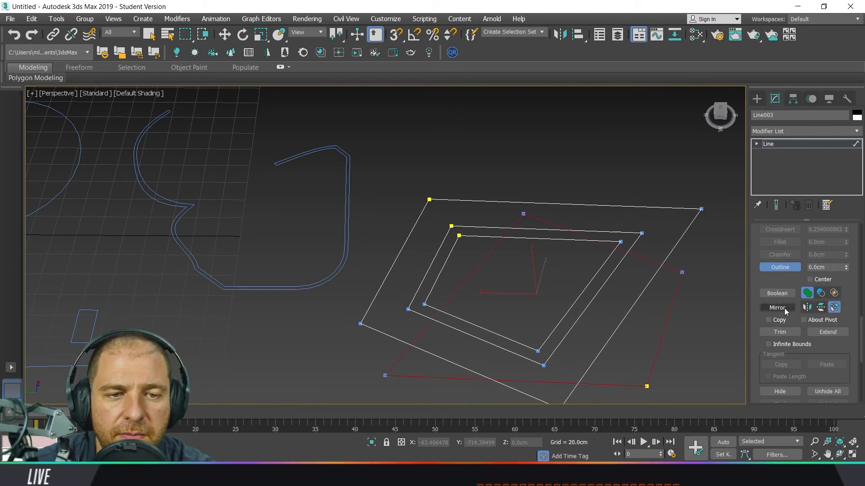
click(785, 310)
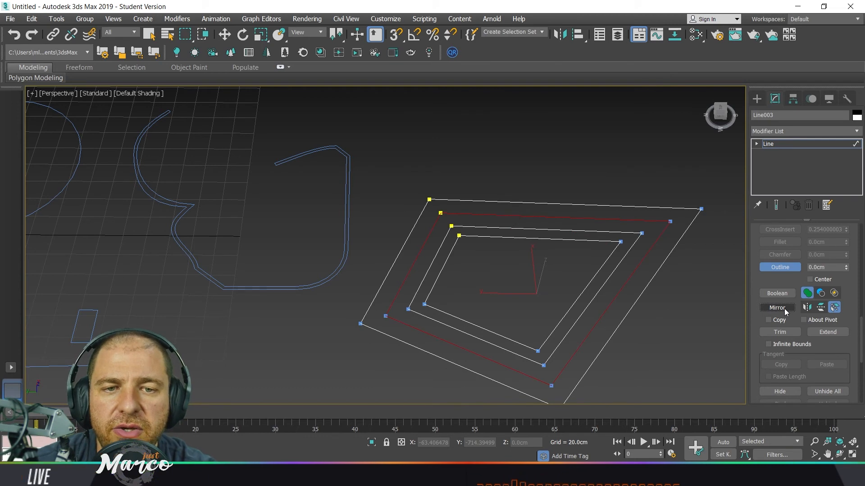
Delete the three outer contours and keep only the innermost four-sided spline.
drag(572, 231, 574, 232)
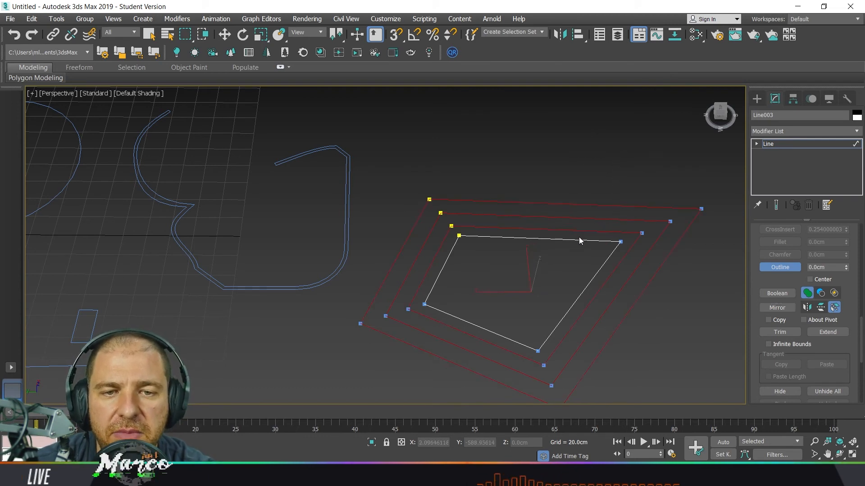
key(Delete)
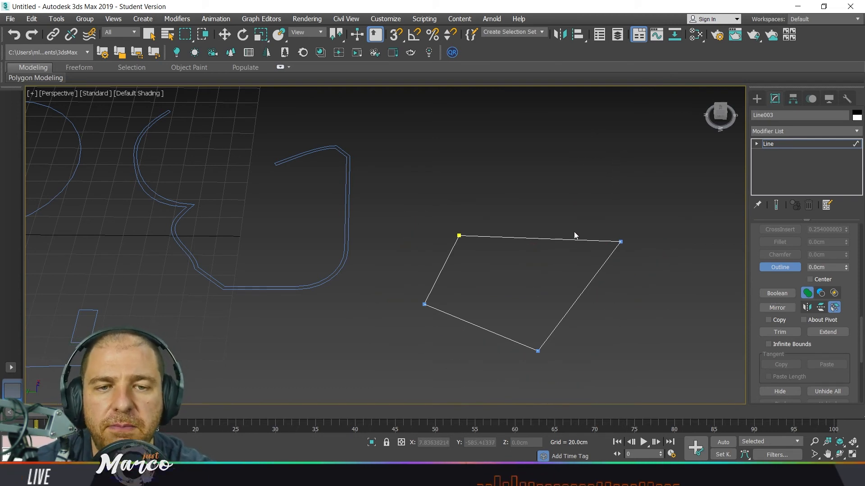
Mirror the remaining four-sided spline horizontally with the Copy option enabled.
click(572, 241)
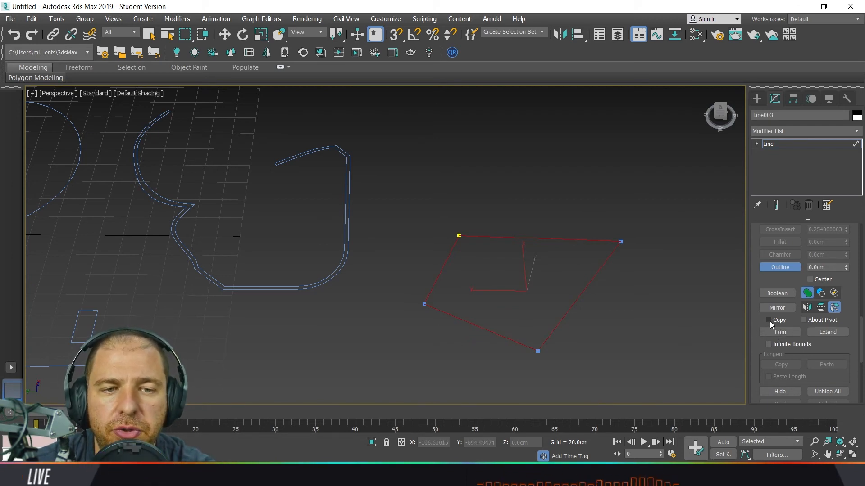
click(768, 321)
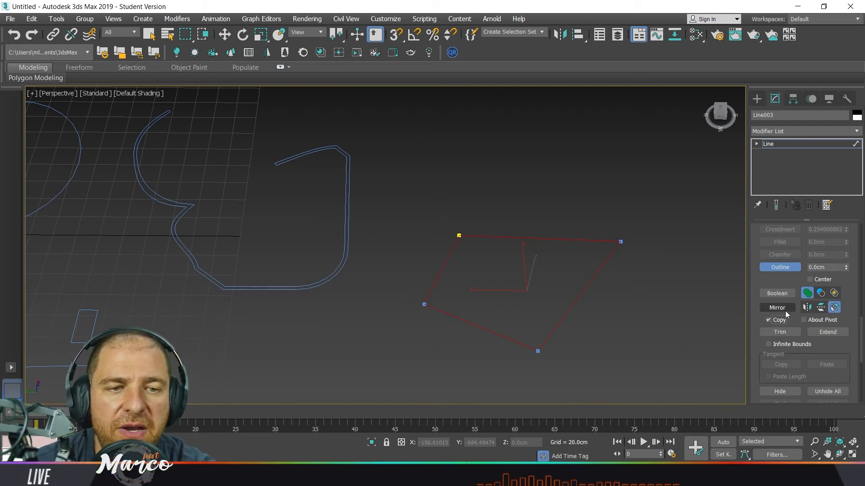
click(807, 308)
click(772, 308)
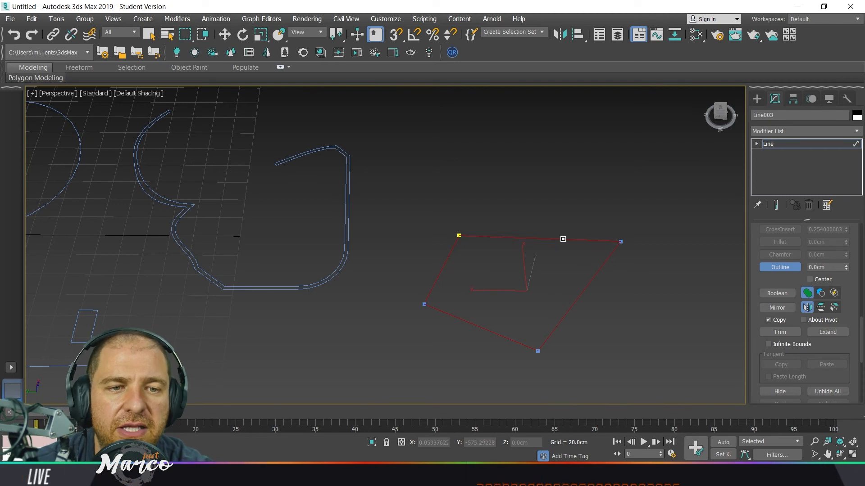
click(778, 308)
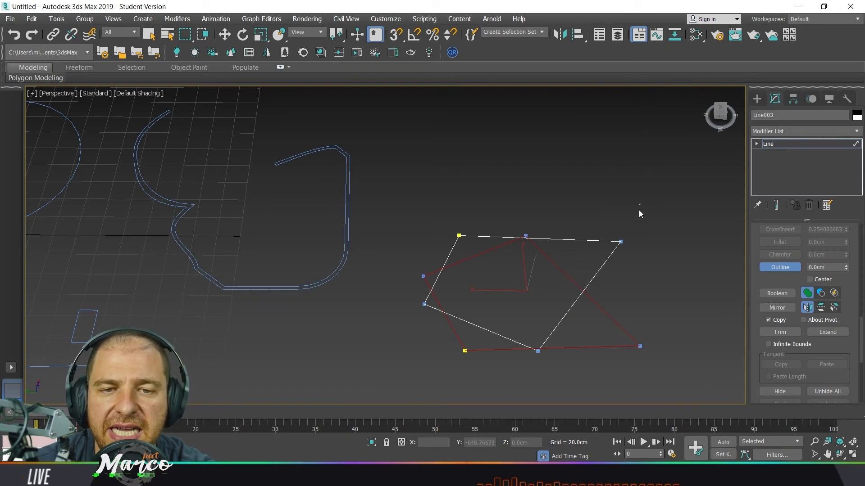
Select both overlapping four-sided splines and mirror them vertically as copies.
drag(548, 362, 549, 362)
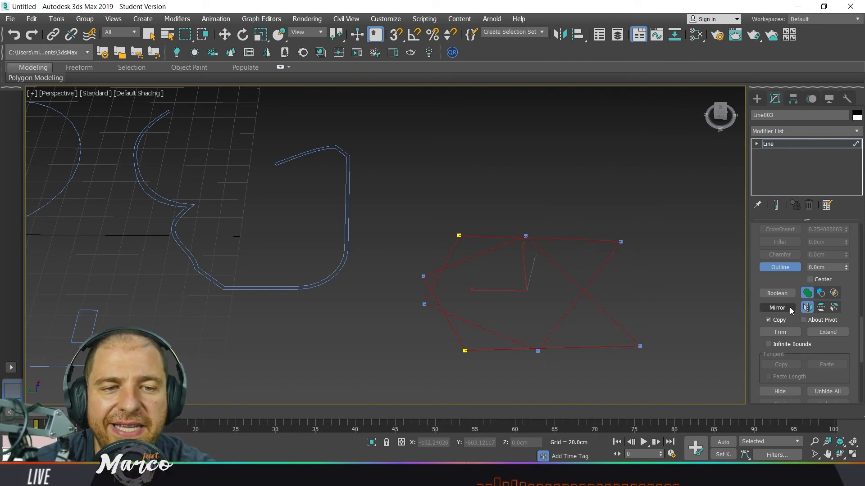
click(820, 307)
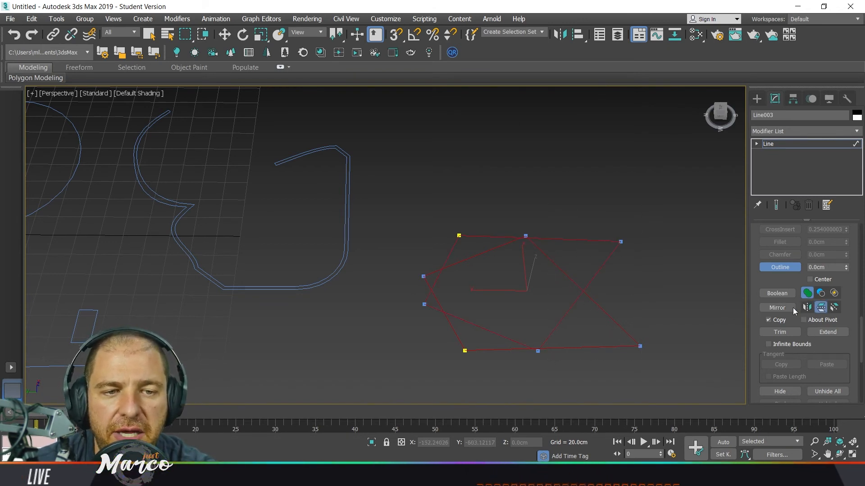
click(786, 309)
Move the two newly mirrored copies along the Y axis until they sit beside the original pair.
middle_drag(671, 296, 547, 276)
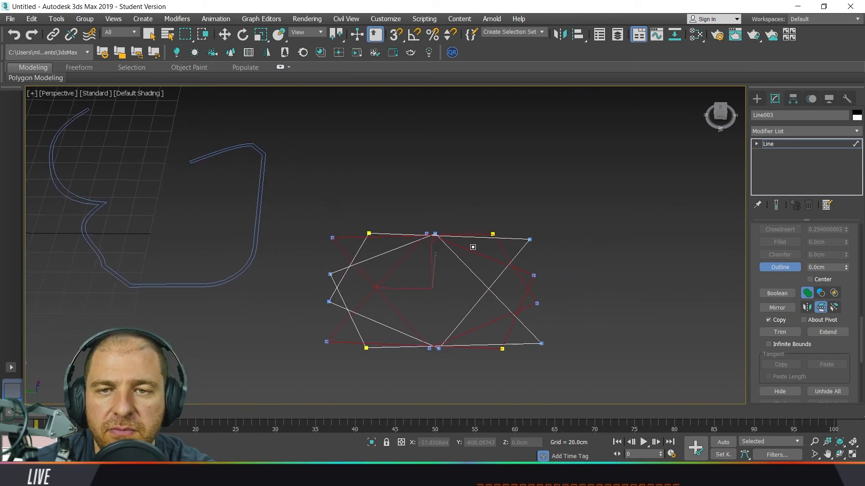
click(224, 34)
drag(417, 296, 625, 304)
Select one horizontally mirrored spline from each pair and move both down along the X axis, leaving only a small overlap.
drag(591, 327, 527, 356)
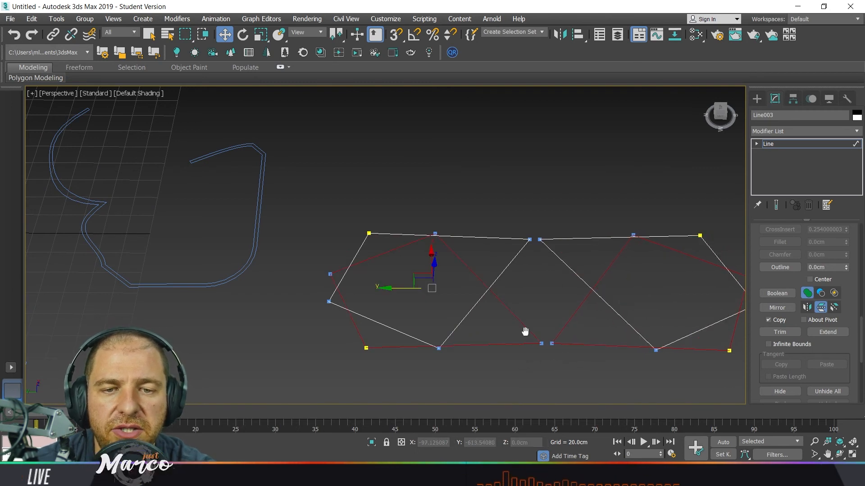
middle_drag(525, 332, 502, 286)
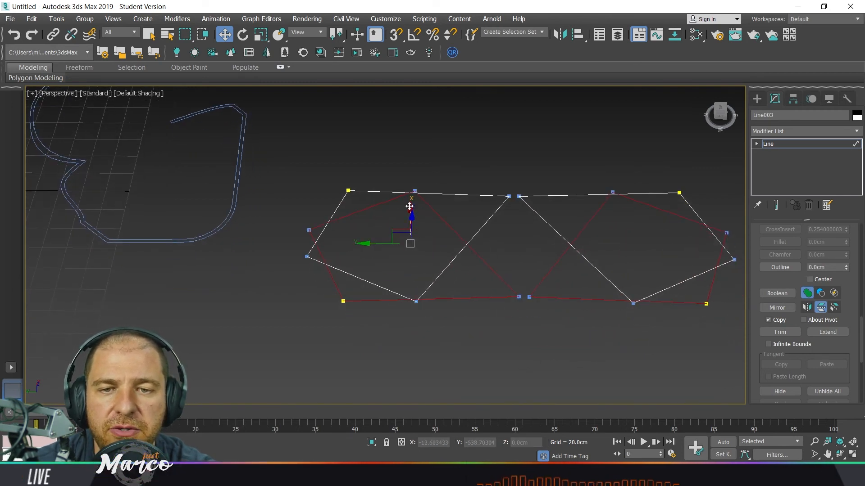
drag(410, 207, 413, 285)
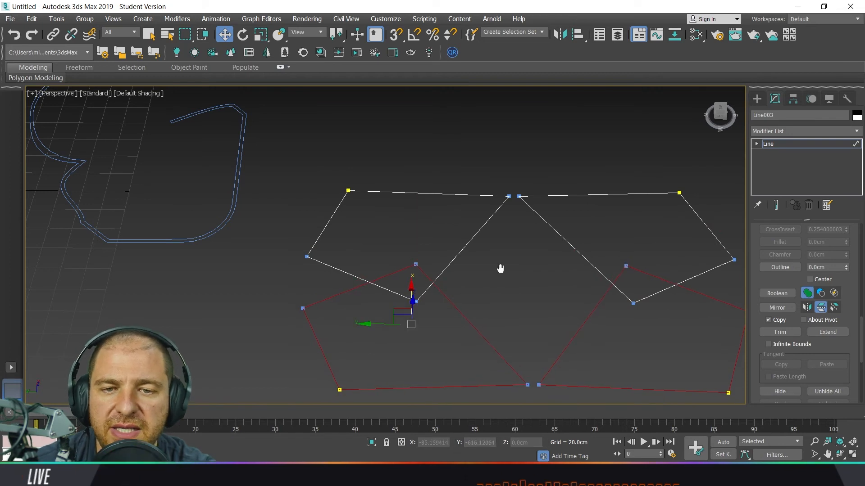
Select the two right-hand splines and move them along the Y axis until their corners cross the left-hand pair.
middle_drag(500, 269, 464, 264)
drag(620, 193, 549, 266)
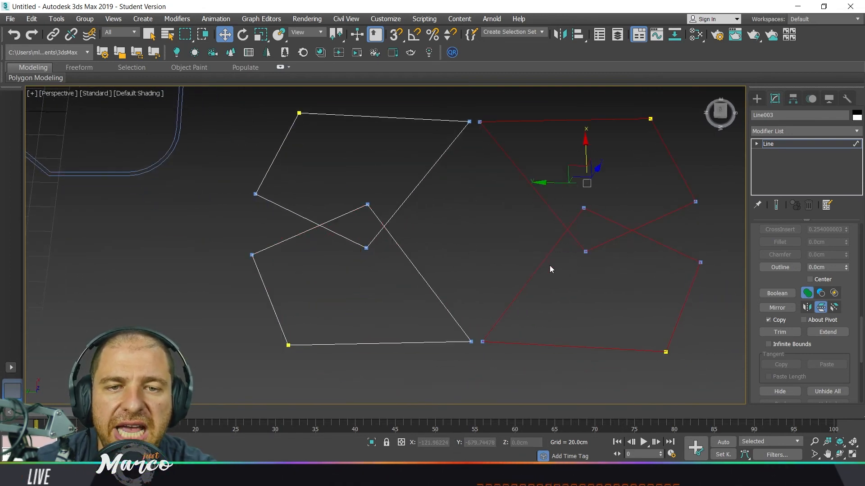
drag(560, 182, 517, 183)
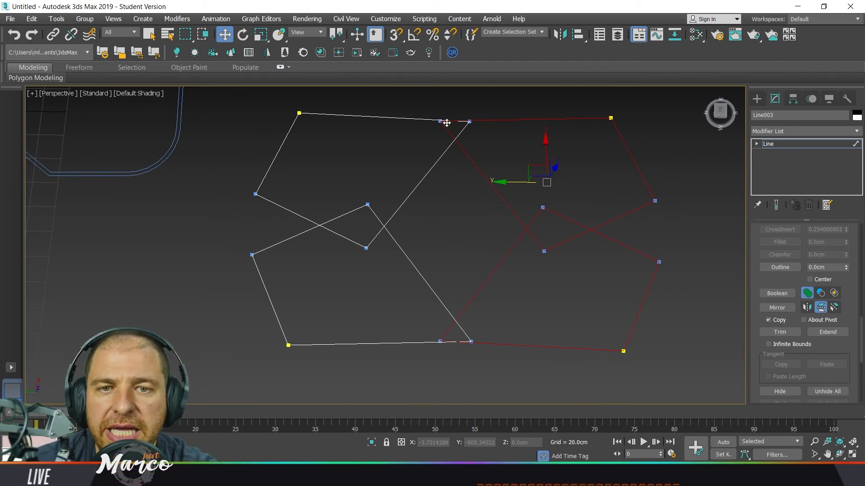
Trim the overlapping corners where the two left-hand splines cross each other.
mouse_move(474, 181)
alt+middle_down()
mouse_move(490, 217)
mouse_move(474, 190)
alt+middle_up()
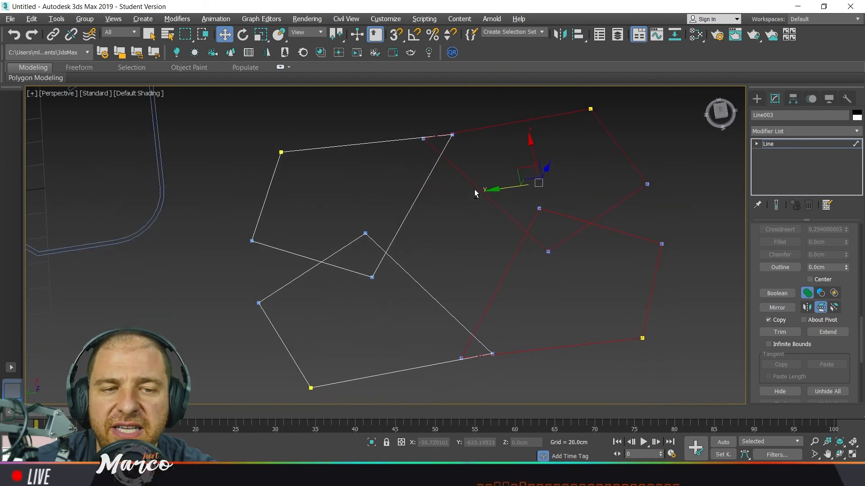
click(797, 334)
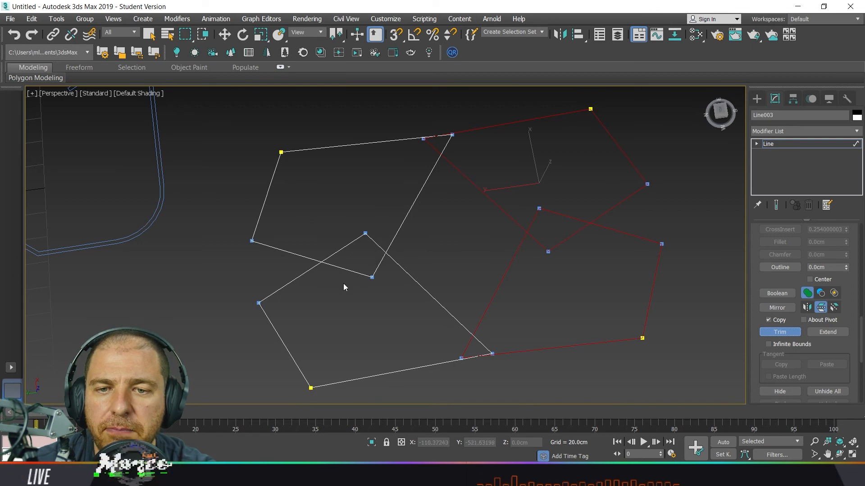
click(340, 251)
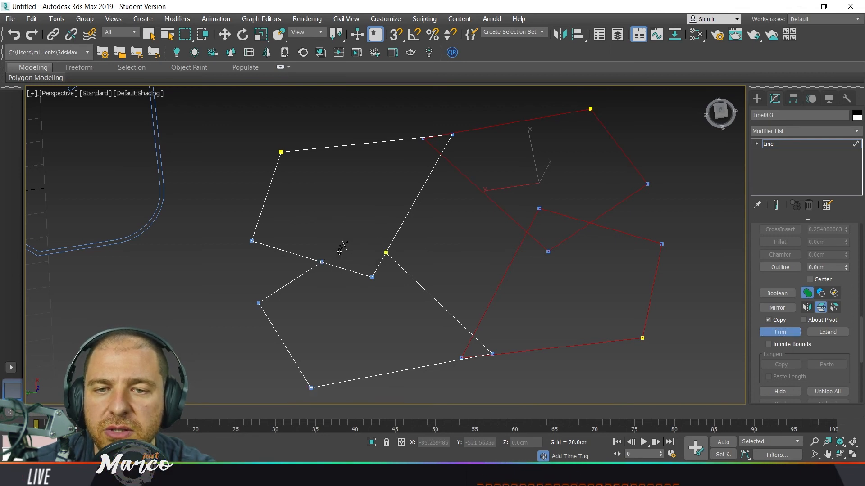
click(348, 268)
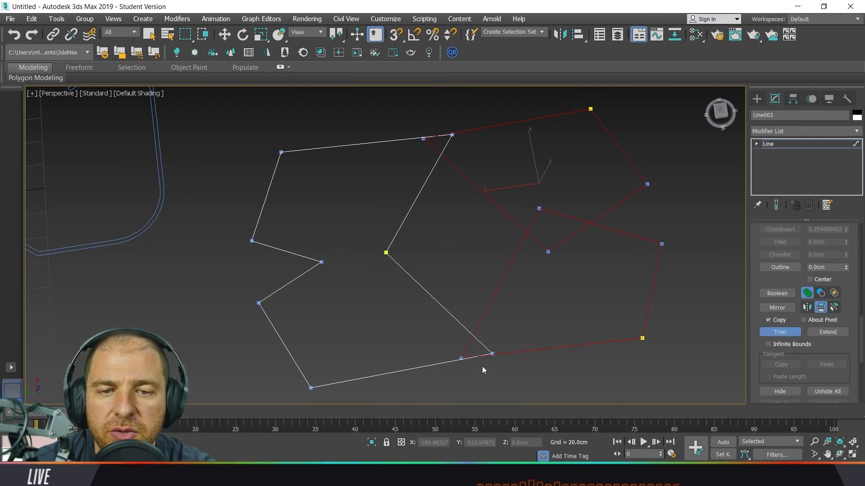
Trim the overlaps at the lower centre crossing and between the two right-hand splines.
scroll(486, 361, up, 8)
click(492, 316)
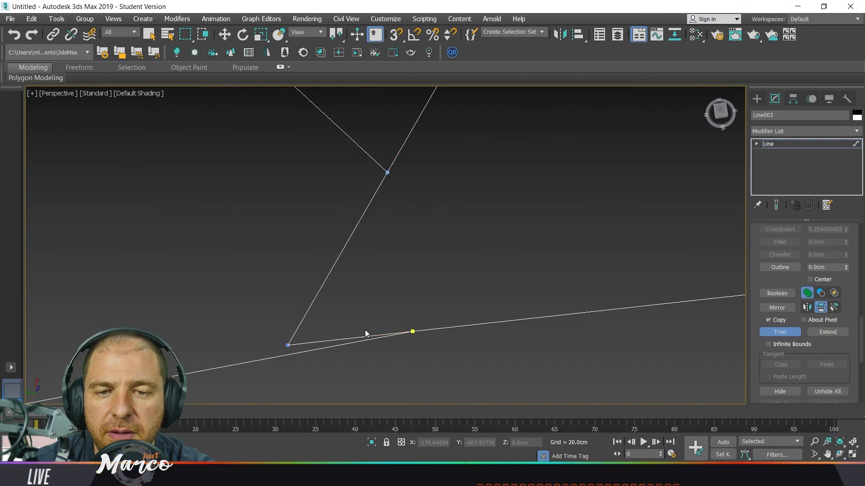
click(361, 334)
scroll(367, 313, down, 8)
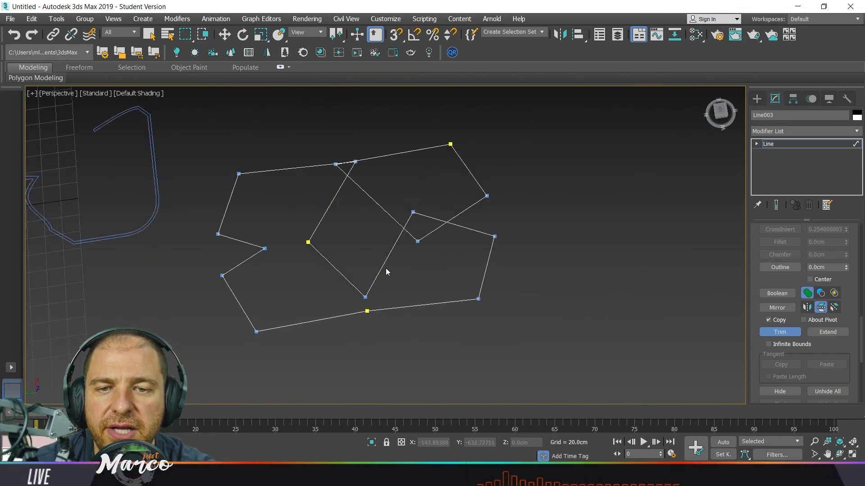
click(438, 230)
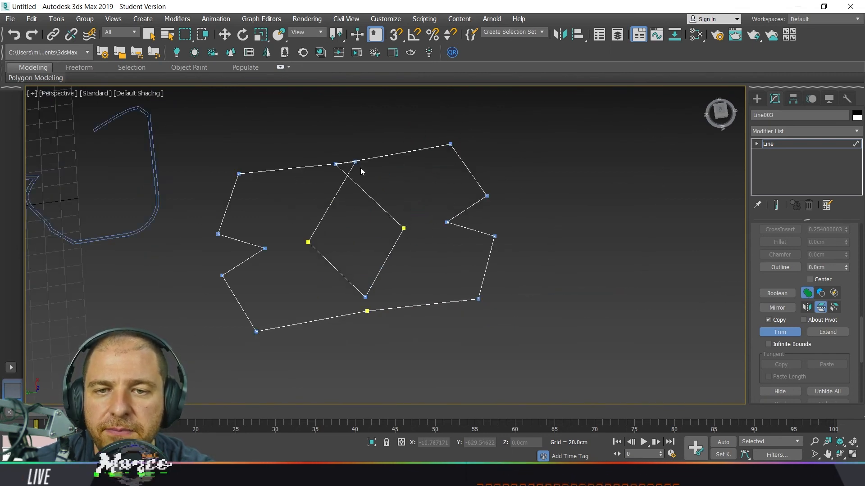
Trim the remaining overlap at the upper centre crossing between the left and right splines.
scroll(361, 169, up, 8)
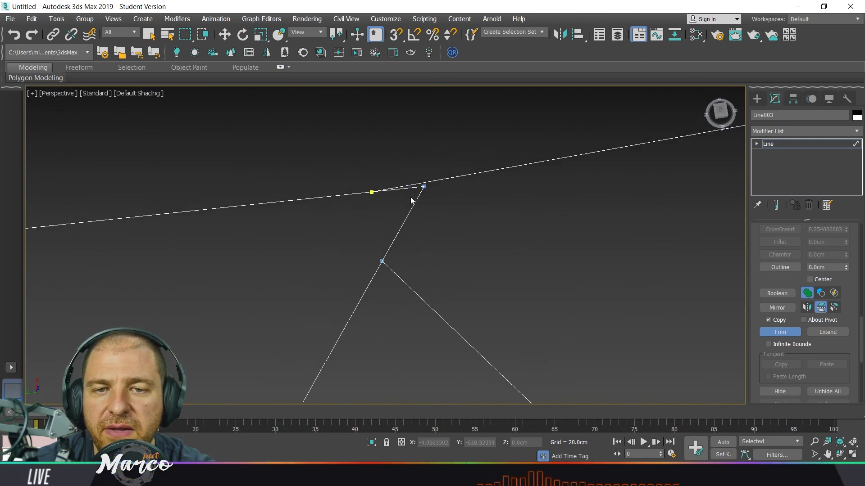
click(411, 188)
scroll(408, 202, down, 8)
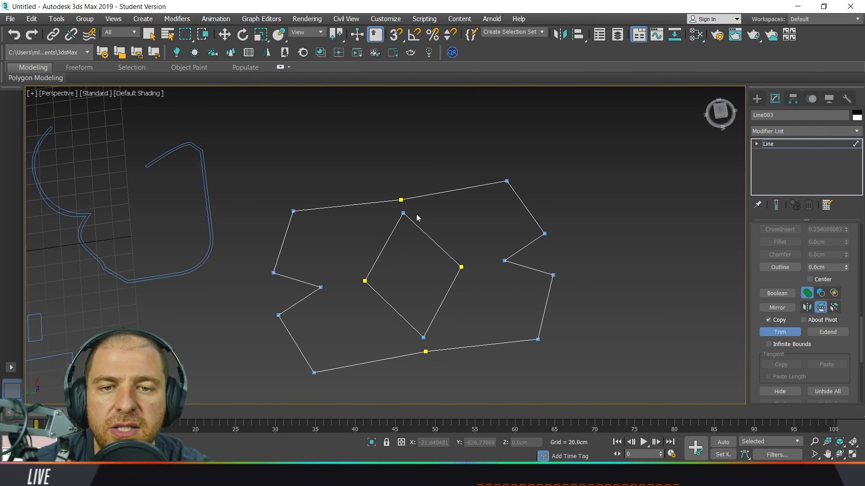
scroll(423, 361, up, 6)
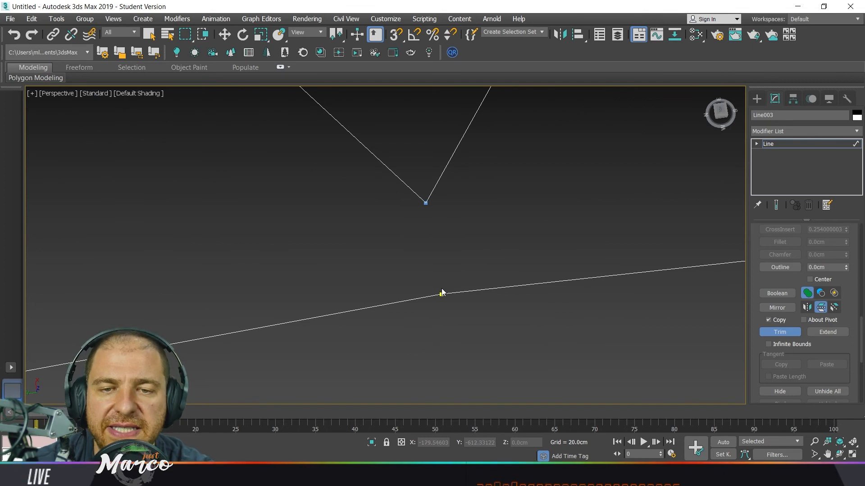
scroll(441, 292, down, 7)
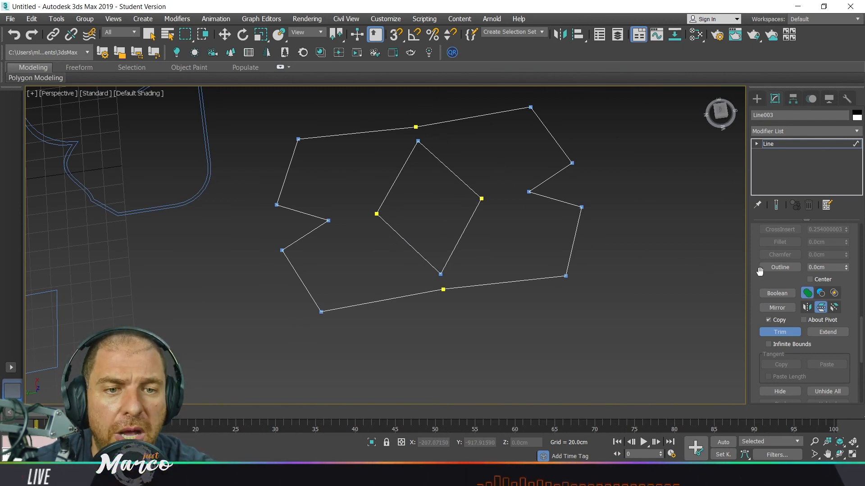
Switch to vertex level and try moving the lower centre vertex to test whether the trimmed splines are joined, cancelling the move.
scroll(765, 284, up, 5)
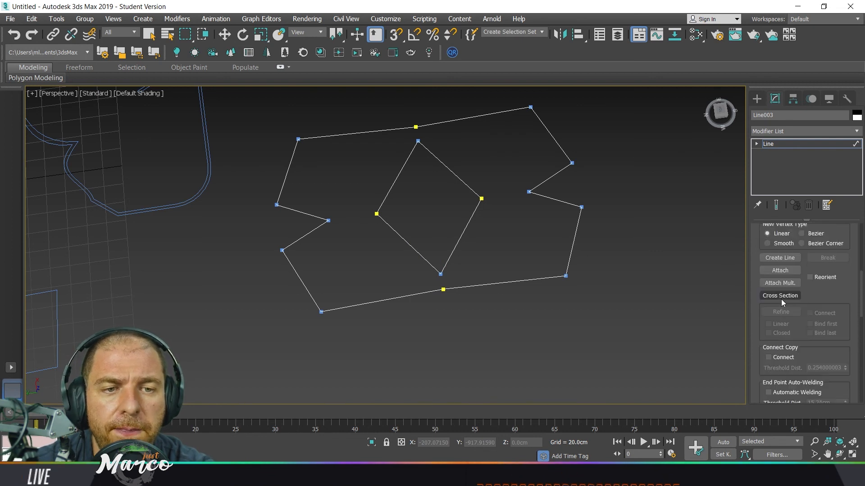
scroll(781, 299, up, 10)
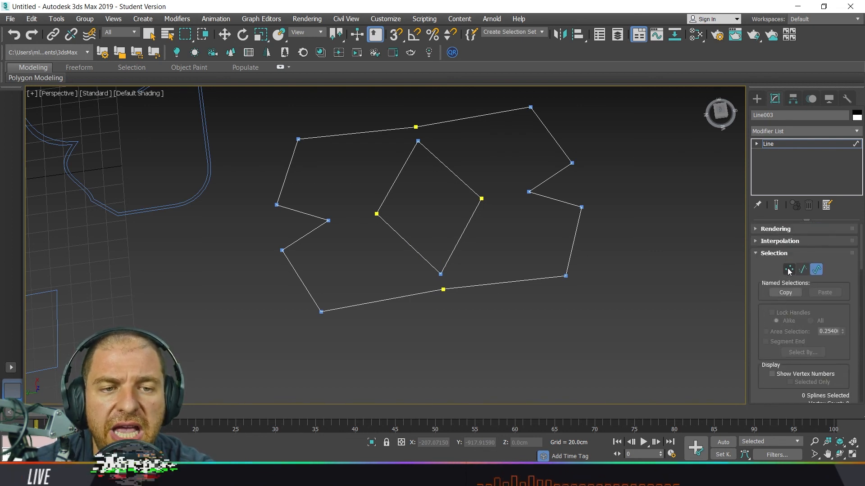
click(788, 269)
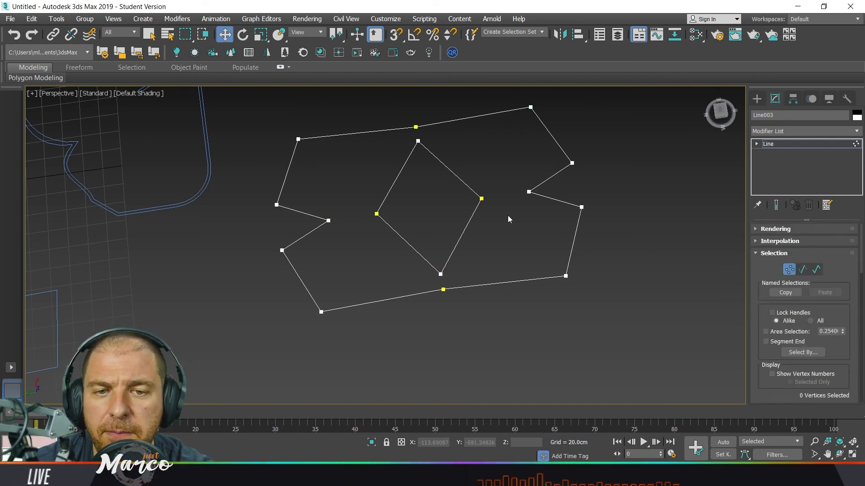
click(444, 290)
drag(421, 275, 434, 302)
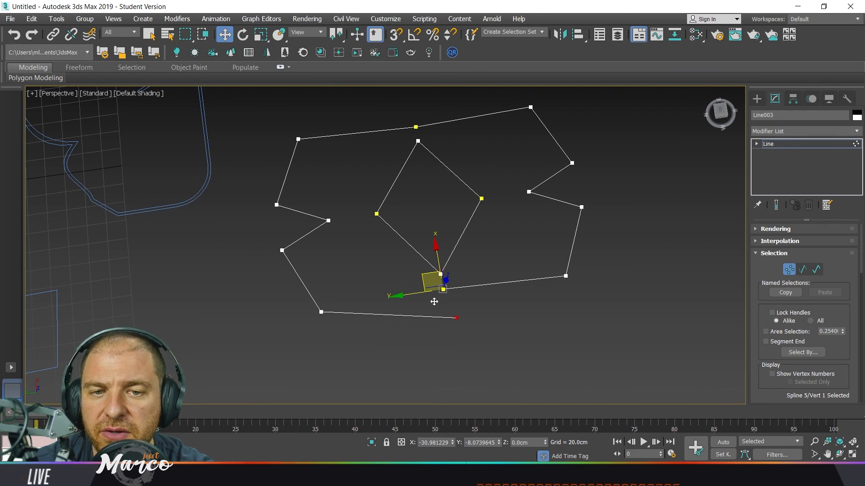
right_click(433, 301)
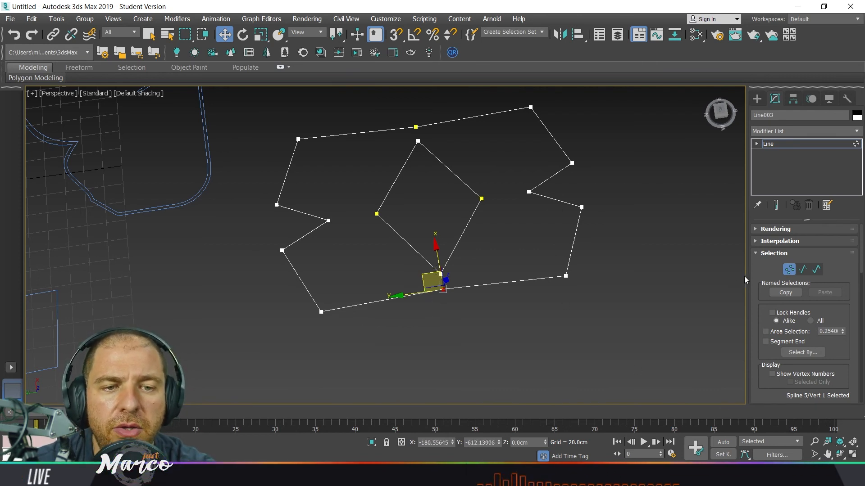
Select all the vertices at the four trimmed crossings: the lower and upper centre ones and the diamond's two side corners.
scroll(807, 315, down, 4)
scroll(800, 369, down, 8)
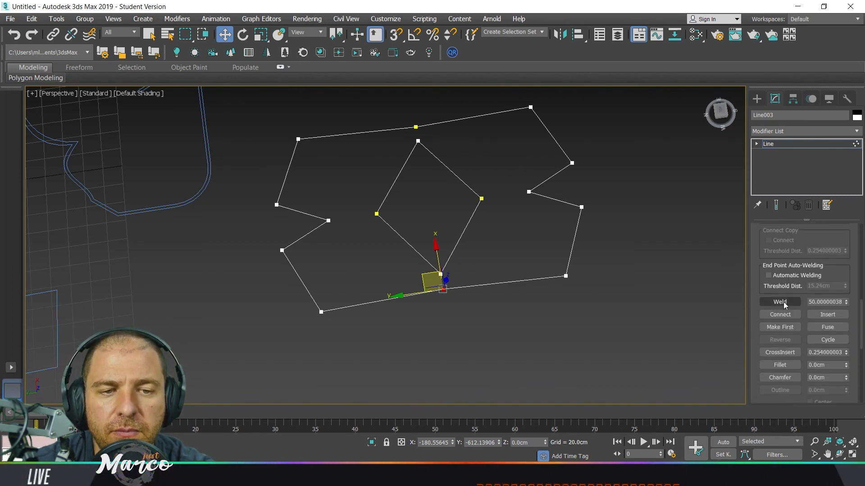
drag(454, 292, 459, 283)
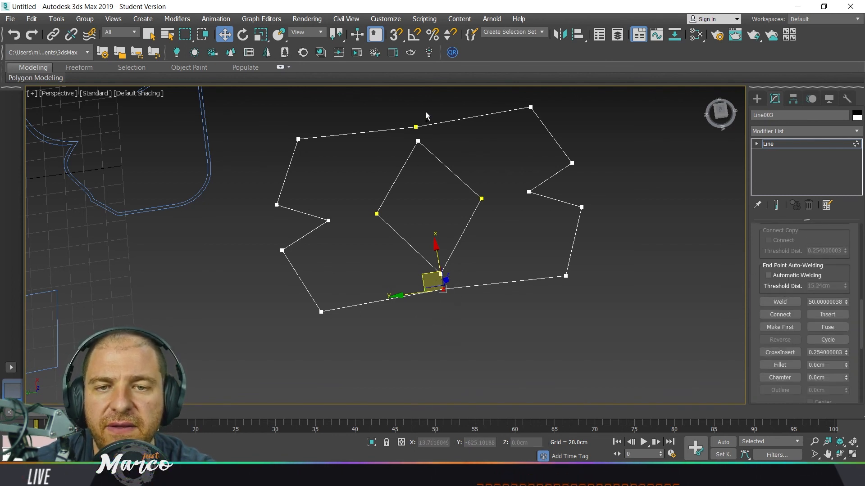
ctrl+drag(426, 113, 402, 132)
ctrl+drag(489, 191, 467, 208)
ctrl+drag(369, 206, 393, 231)
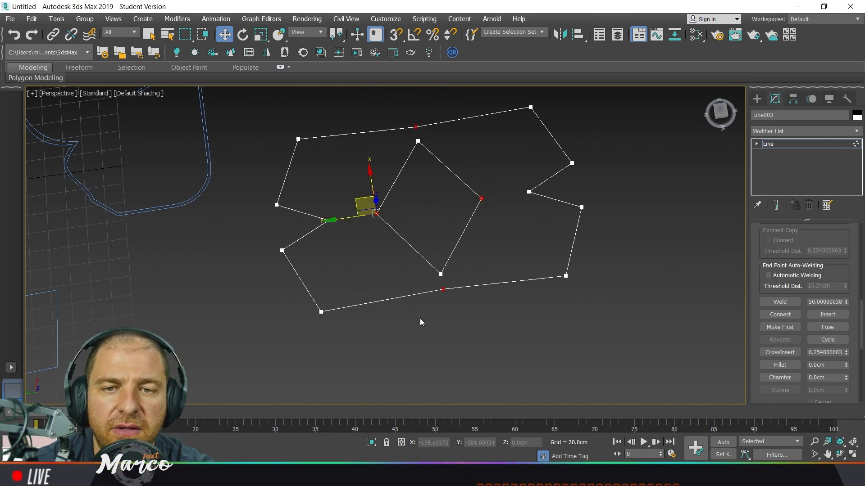
Set the Weld threshold to 10 cm and weld the selected vertices.
click(827, 302)
double_click(833, 302)
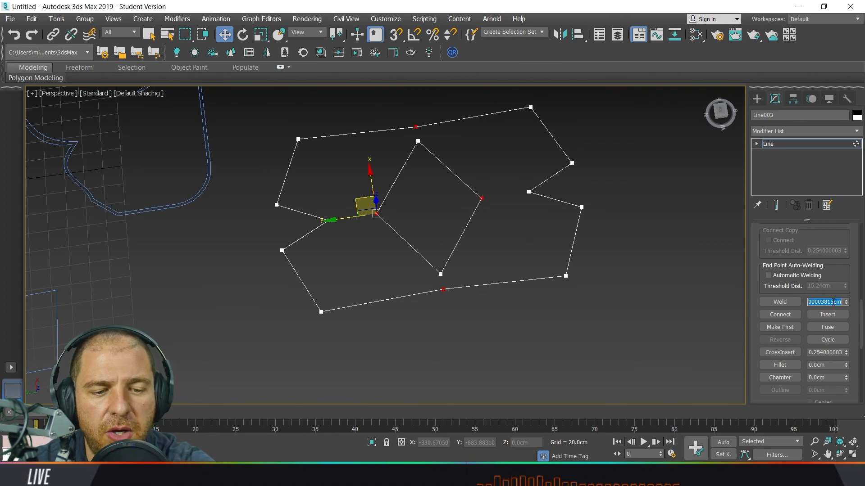
text(10)
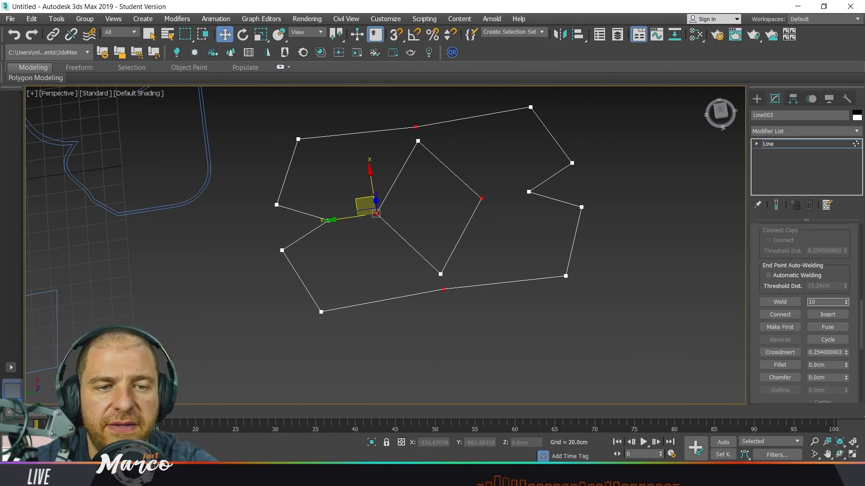
key(Return)
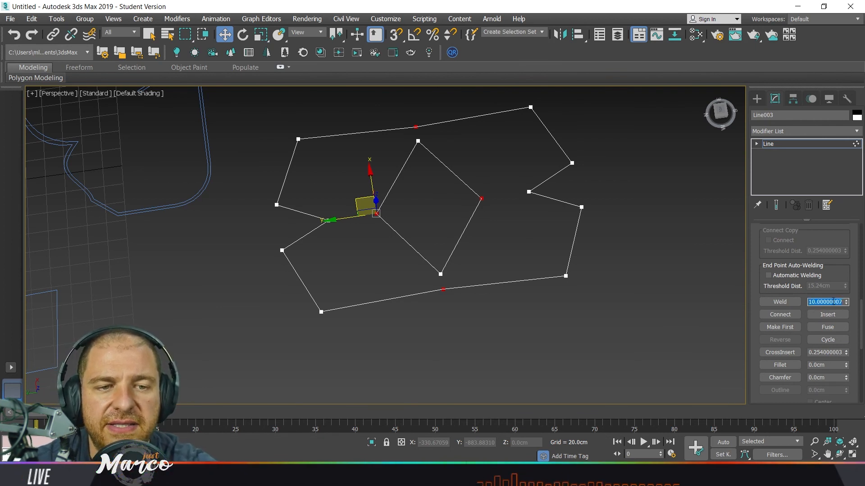
click(784, 302)
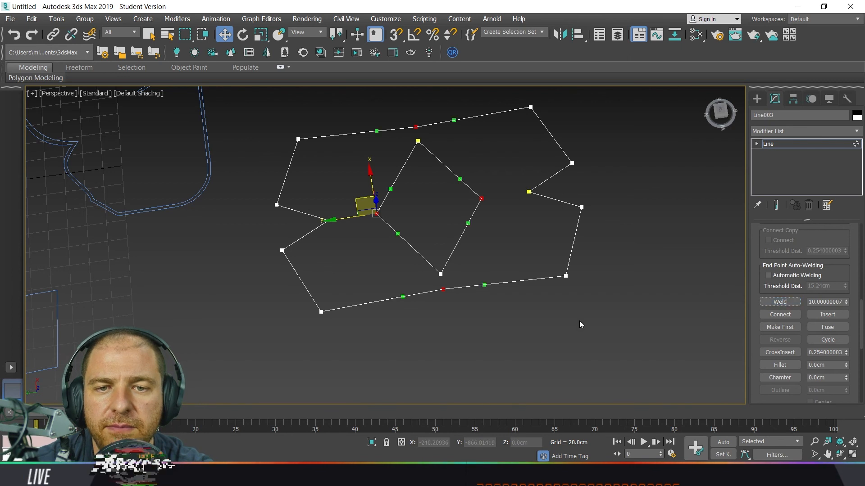
Test the weld by trial-moving the lower centre vertex and cancelling, and select the upper centre vertex.
click(549, 333)
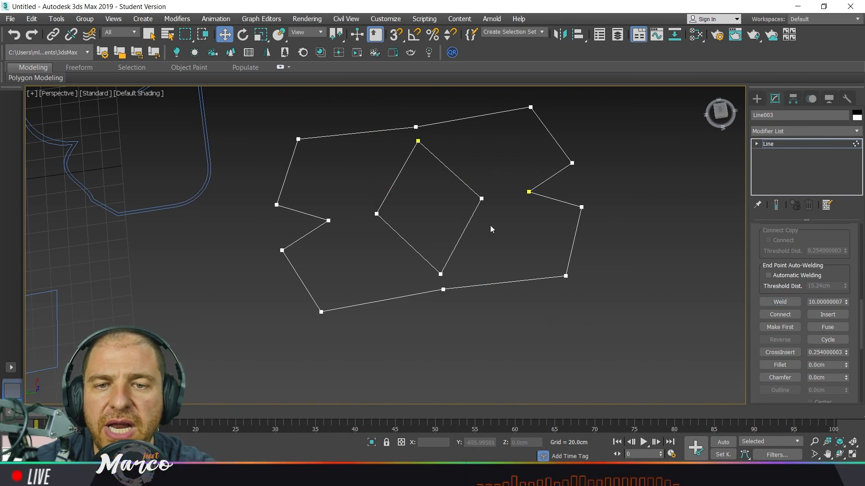
click(442, 289)
mouse_move(439, 257)
mouse_down()
mouse_move(449, 282)
mouse_move(452, 266)
mouse_up()
right_click(452, 266)
click(415, 127)
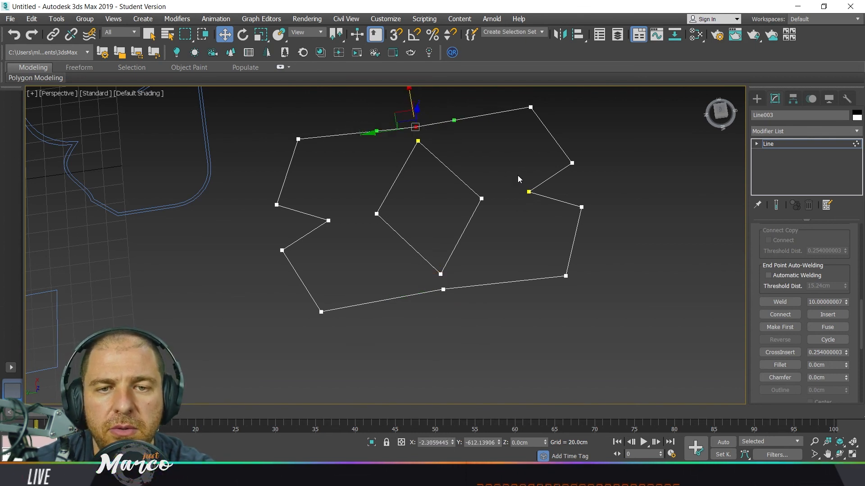
Select the inner notch vertices on both sides of the outer outline and weld them.
click(529, 192)
drag(334, 234, 327, 242)
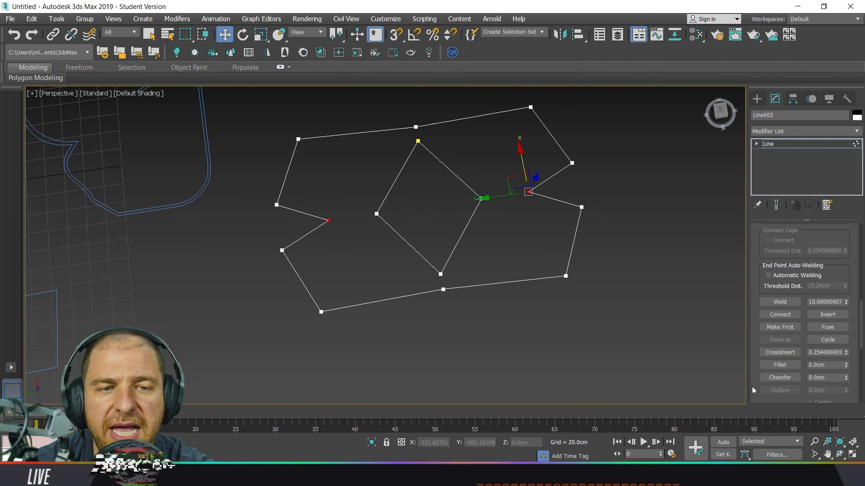
click(778, 302)
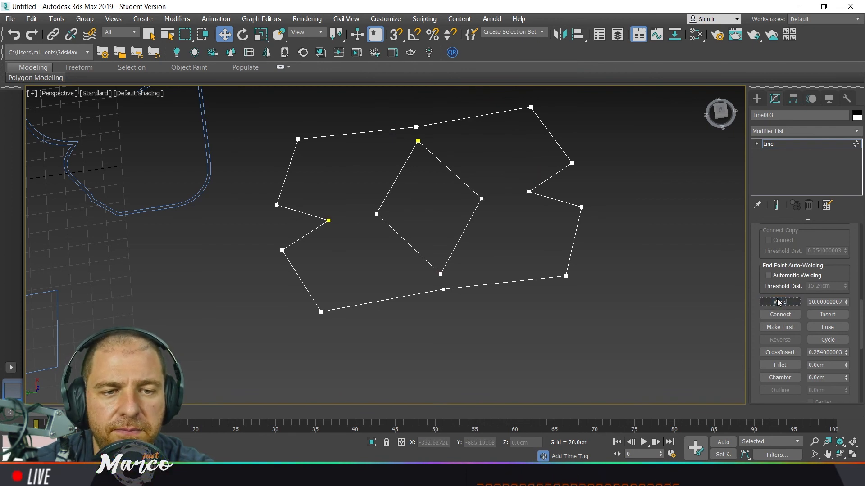
Test the weld at the left inner notch by trial-moving its vertex and cancelling the move.
click(329, 221)
drag(285, 224, 321, 228)
right_click(321, 229)
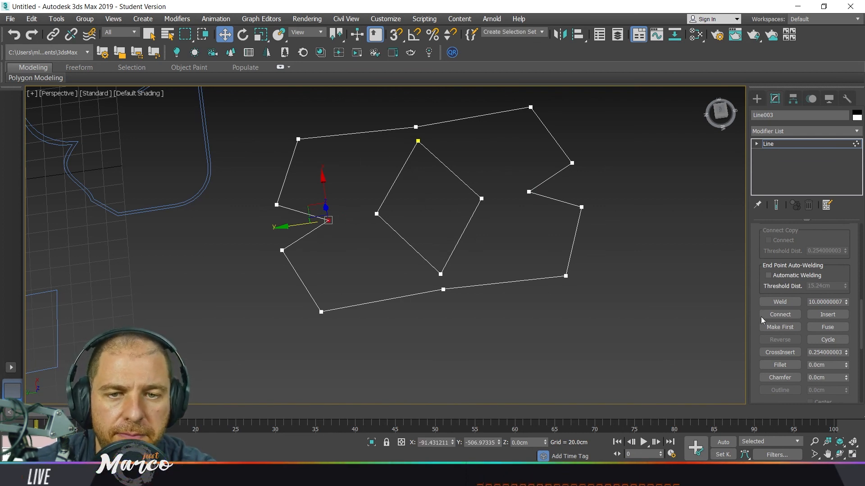
drag(776, 287, 758, 207)
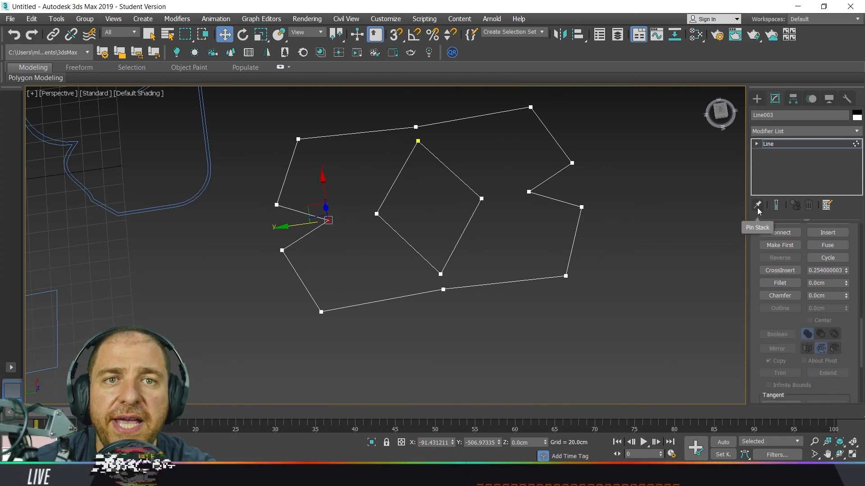